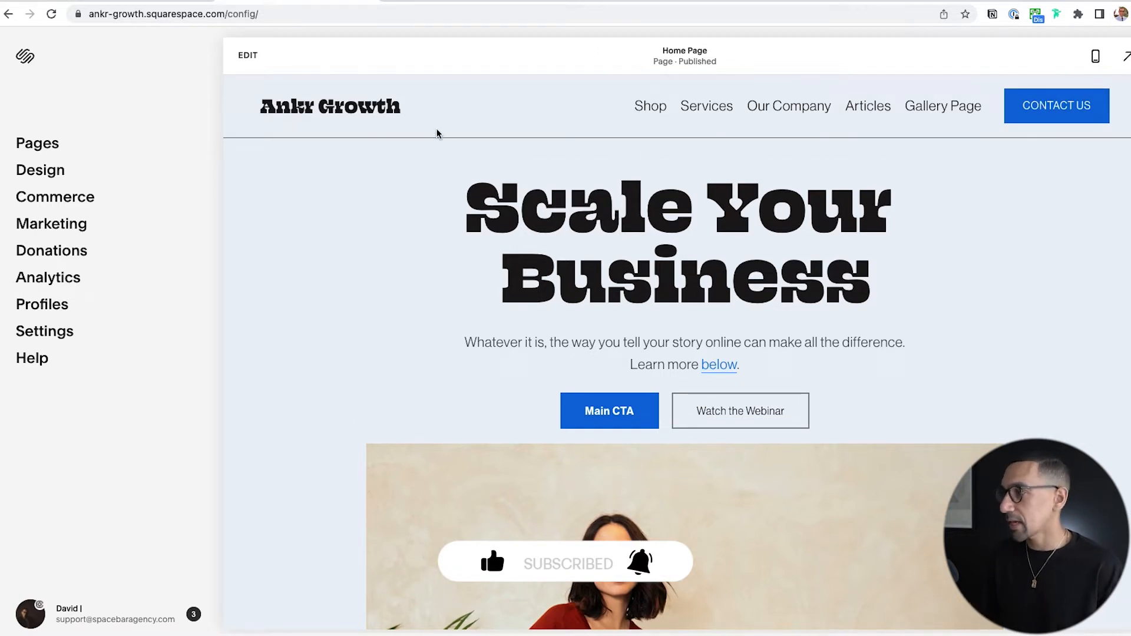
View the Shop All page and its product listing in the site preview, and return to the home page.
{"action": "left_click", "coordinate": [249, 55]}
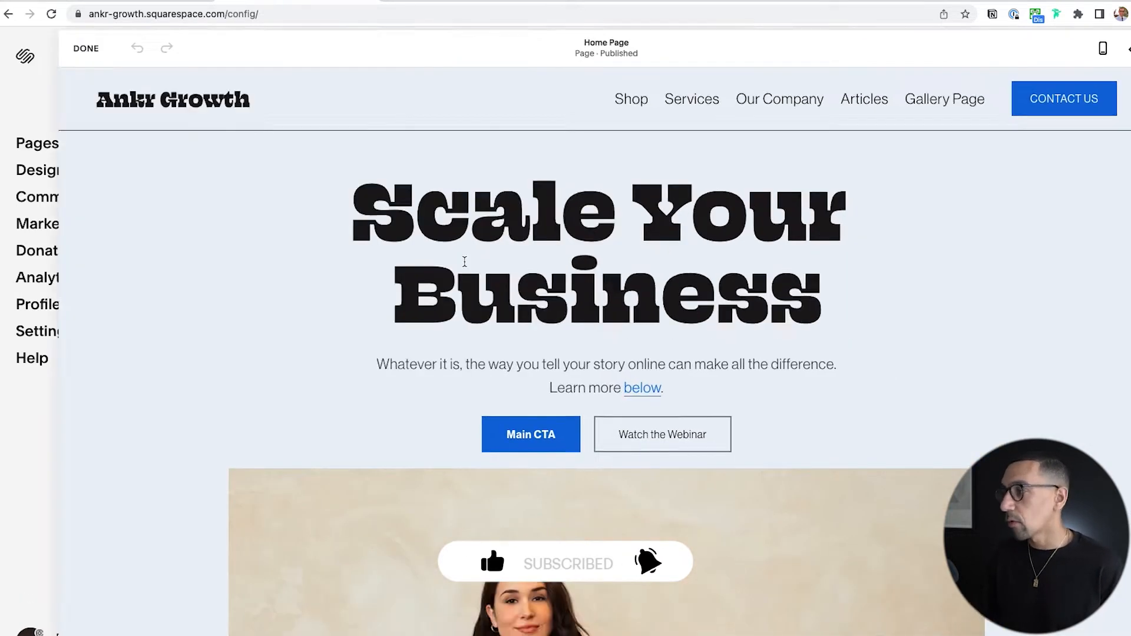
{"action": "left_click", "coordinate": [21, 44]}
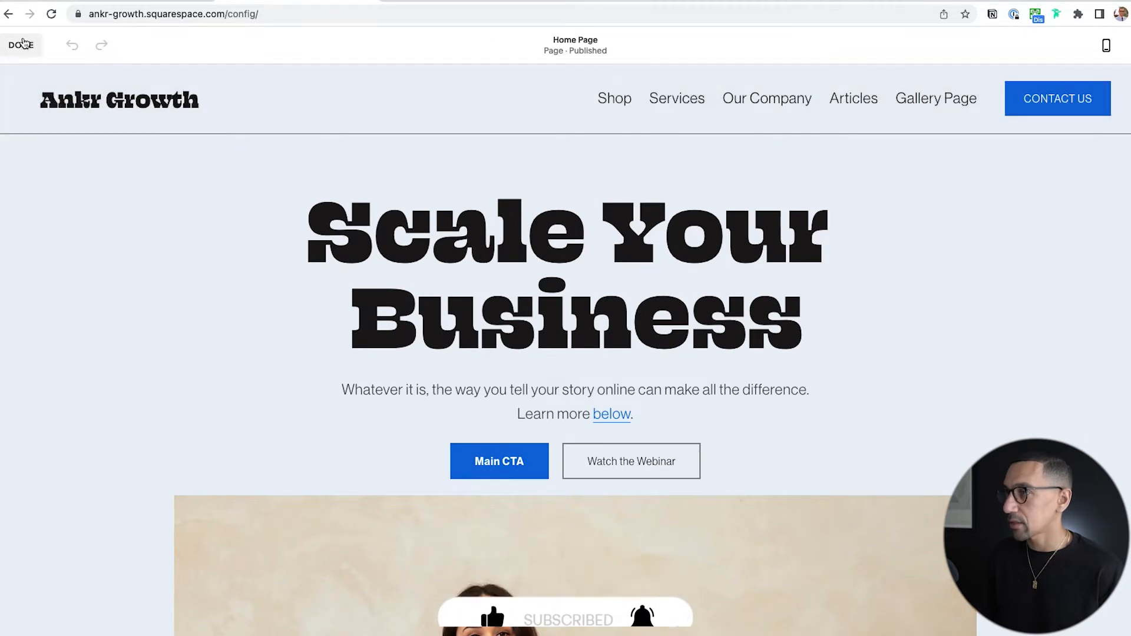
{"action": "mouse_move", "coordinate": [651, 109]}
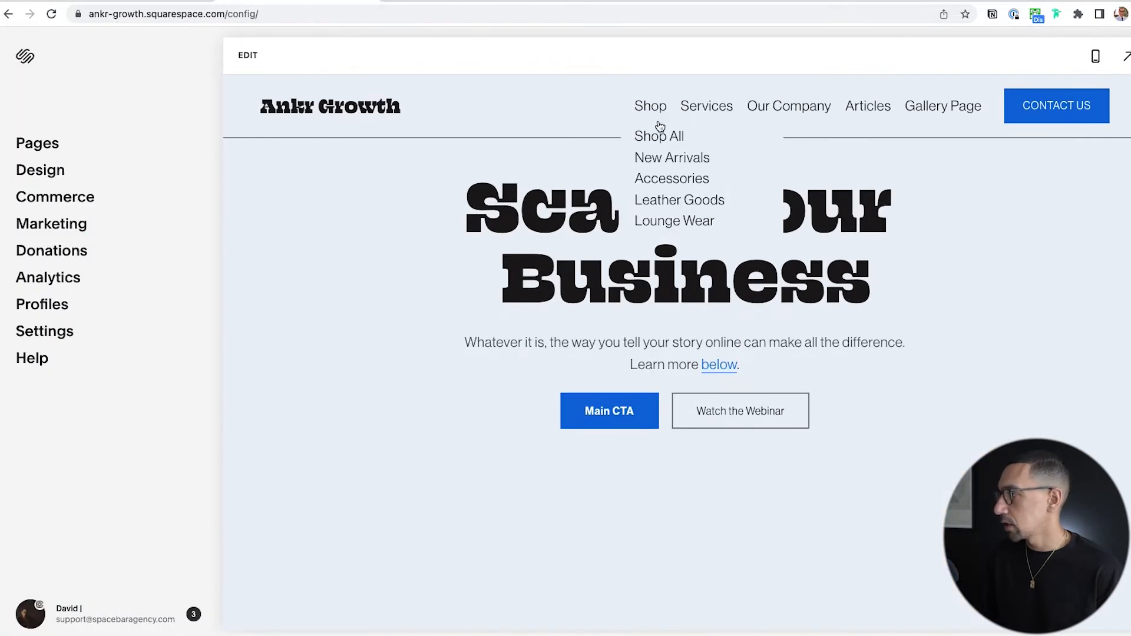
{"action": "left_click", "coordinate": [662, 137]}
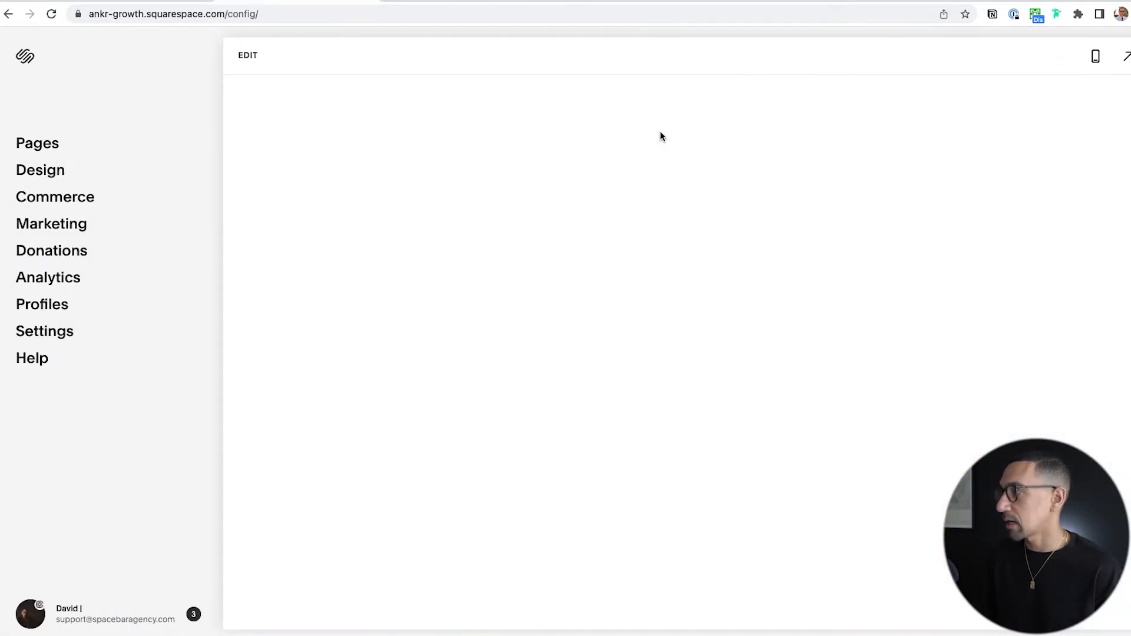
{"action": "scroll", "coordinate": [529, 264], "scroll_direction": "down", "scroll_amount": 4}
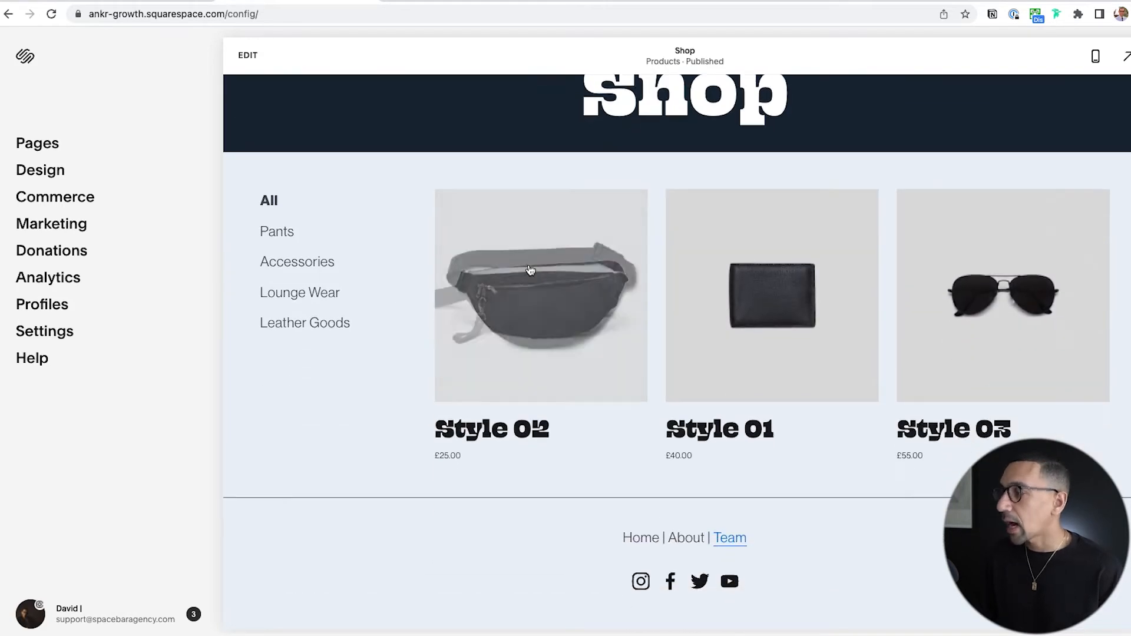
{"action": "scroll", "coordinate": [794, 285], "scroll_direction": "up", "scroll_amount": 3}
{"action": "scroll", "coordinate": [793, 283], "scroll_direction": "up", "scroll_amount": 1}
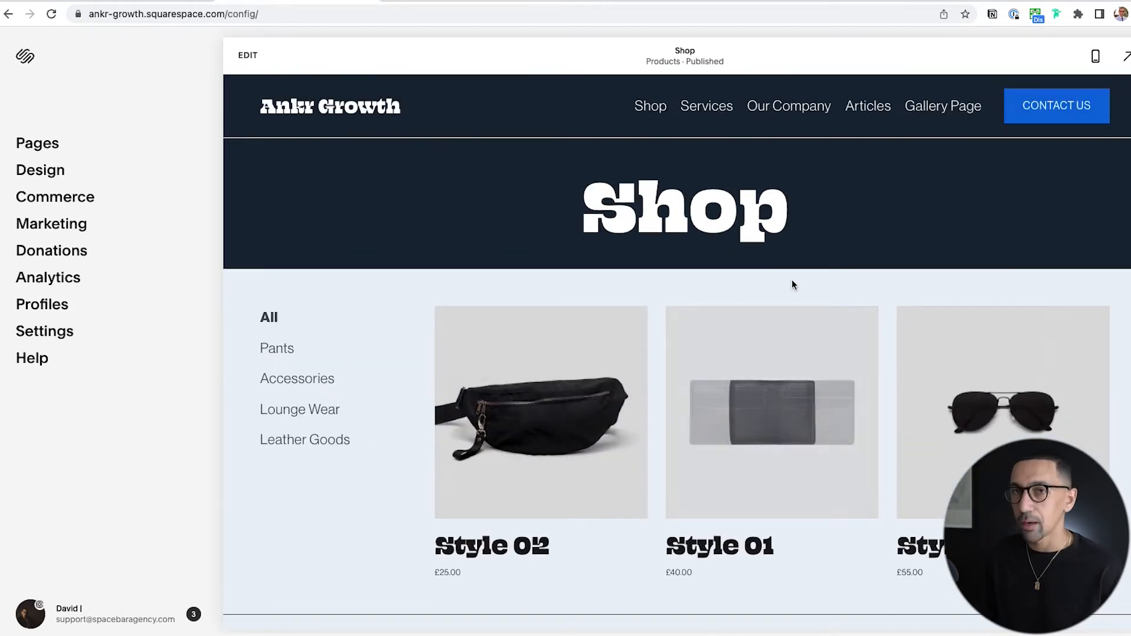
{"action": "scroll", "coordinate": [588, 414], "scroll_direction": "left", "scroll_amount": 5}
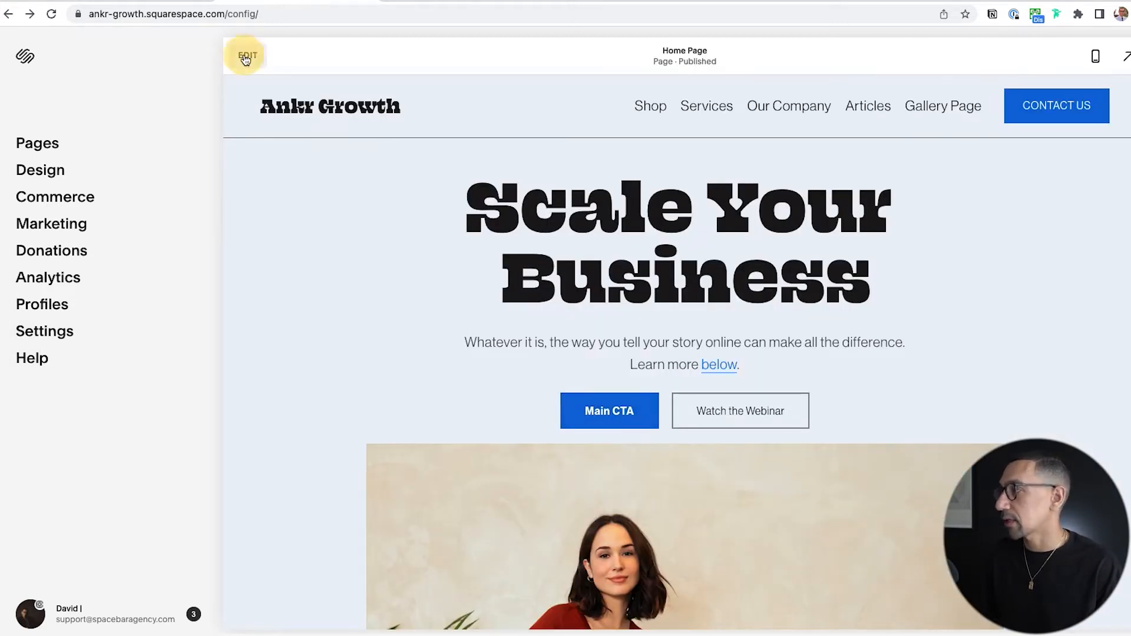
Open the home page for editing and bring up the List layouts for a new section above Most Popular Posts.
{"action": "left_click", "coordinate": [245, 57]}
{"action": "scroll", "coordinate": [404, 282], "scroll_direction": "down", "scroll_amount": 5}
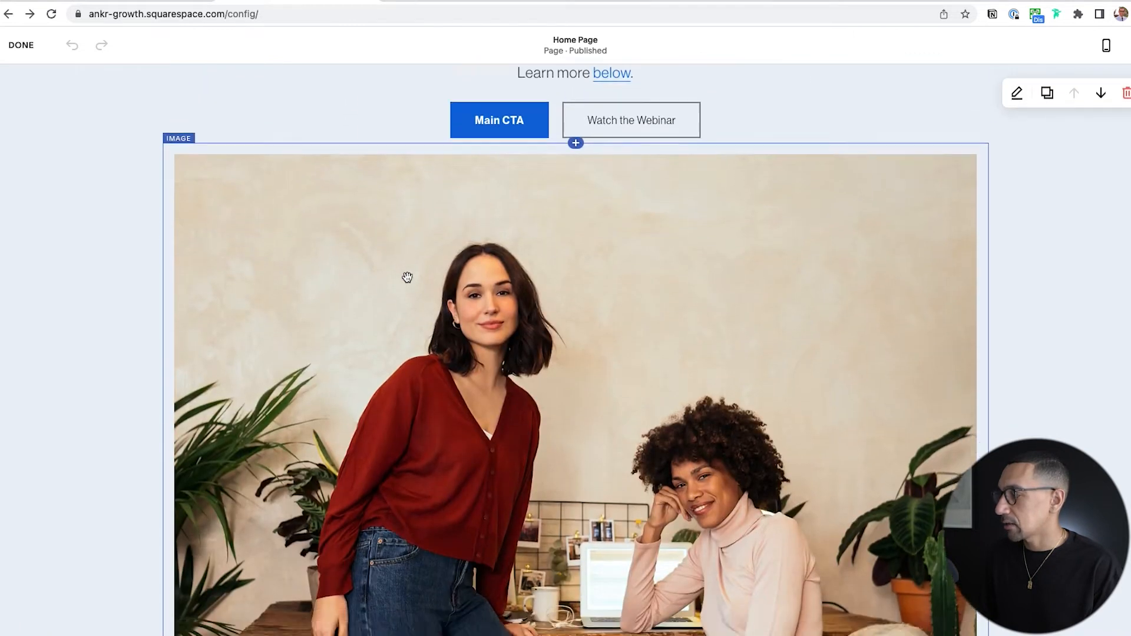
{"action": "scroll", "coordinate": [407, 277], "scroll_direction": "down", "scroll_amount": 10}
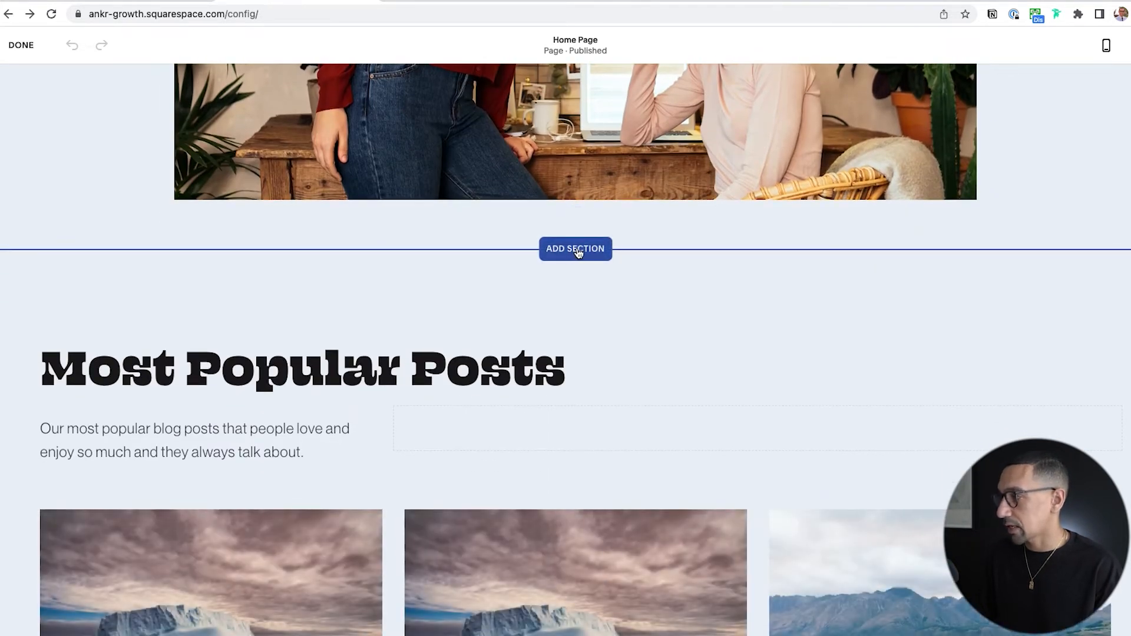
{"action": "left_click", "coordinate": [576, 249]}
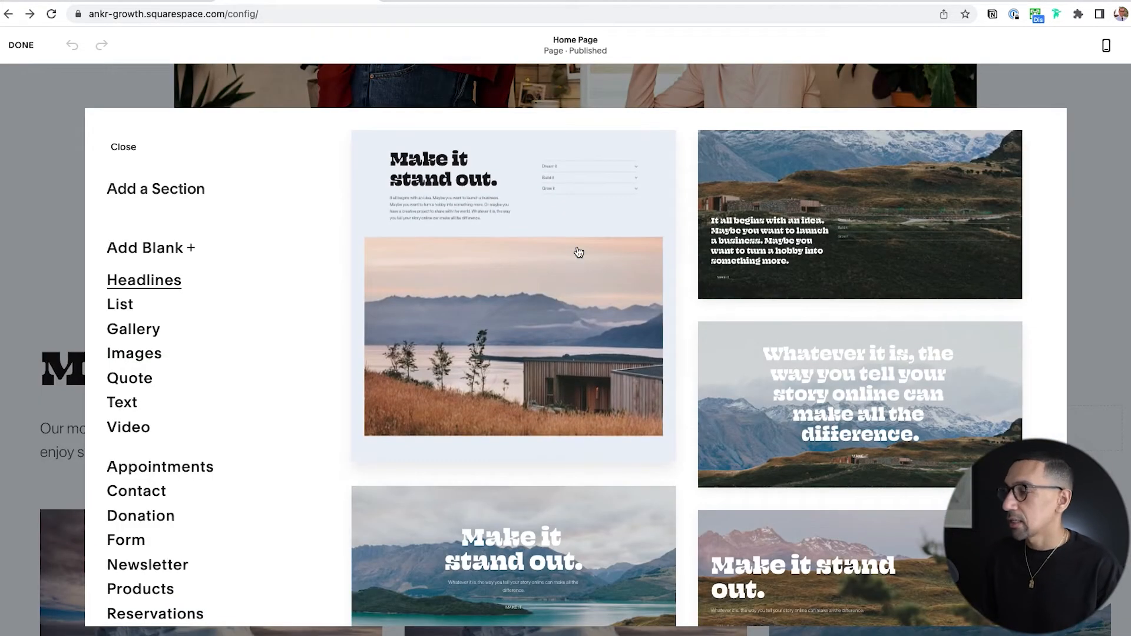
{"action": "left_click", "coordinate": [124, 306]}
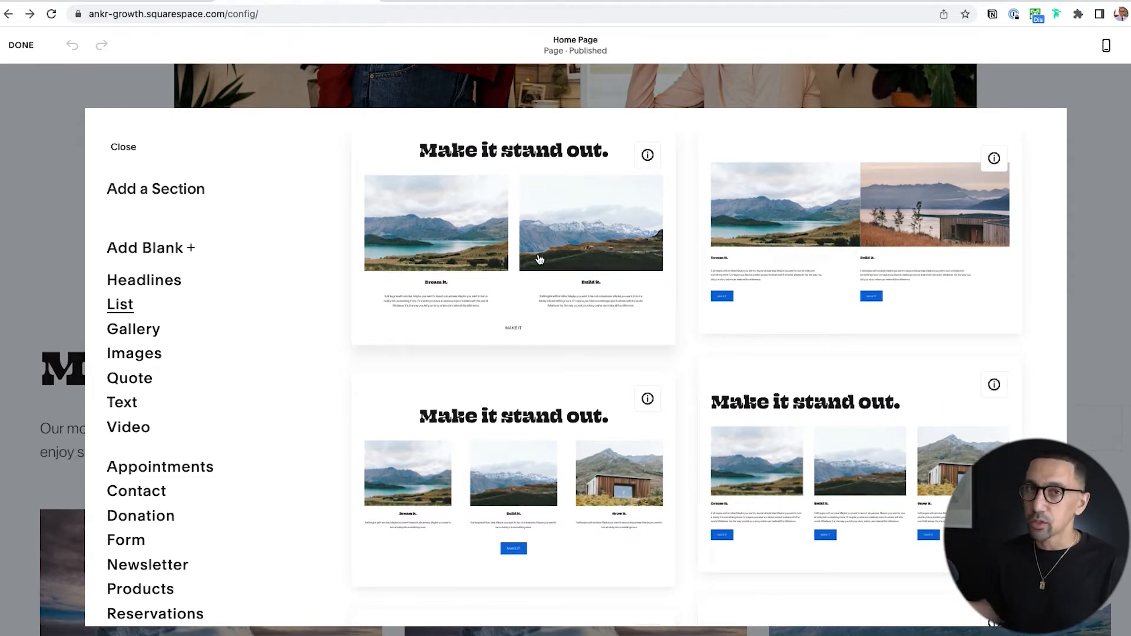
Insert the three-column list layout with a left-aligned heading and an image, text and button in each item.
{"action": "scroll", "coordinate": [559, 293], "scroll_direction": "down", "scroll_amount": 10}
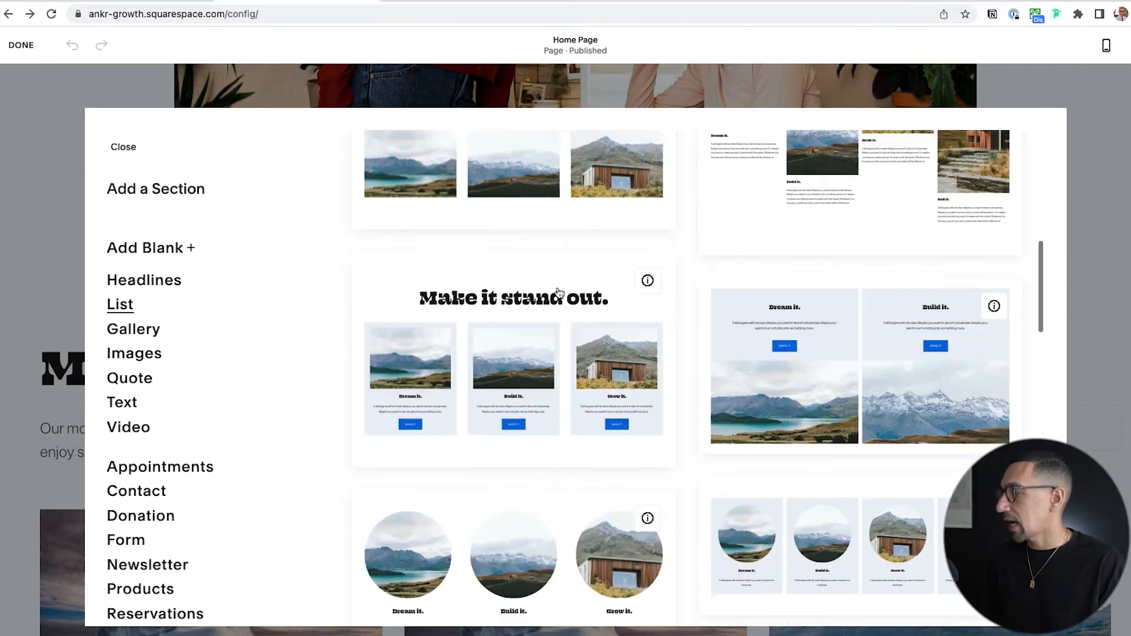
{"action": "scroll", "coordinate": [559, 292], "scroll_direction": "down", "scroll_amount": 2}
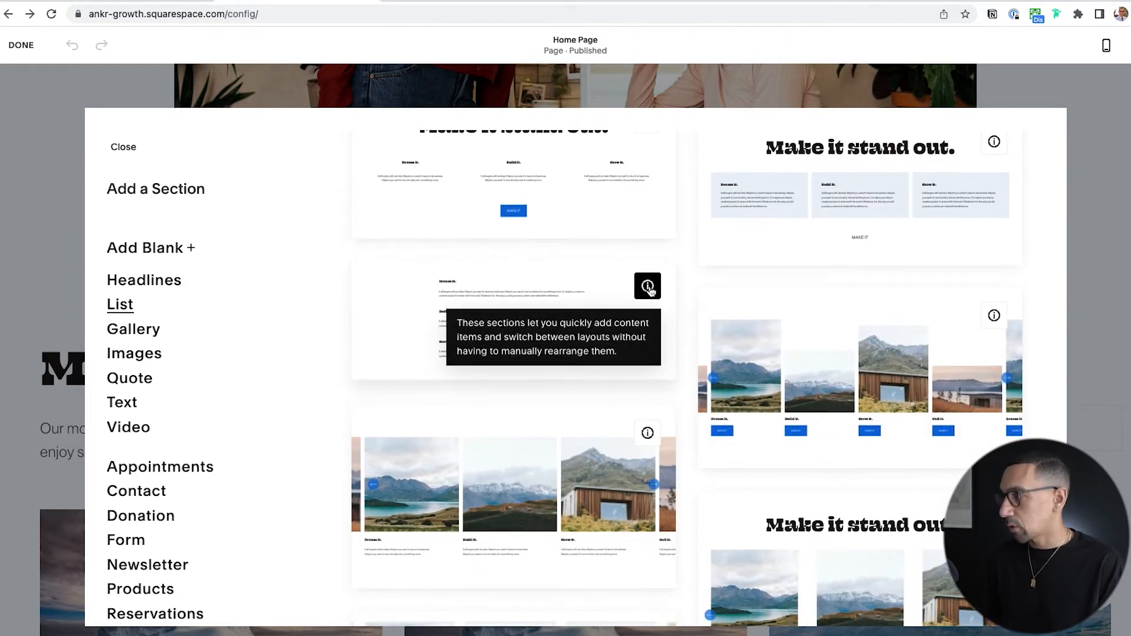
{"action": "scroll", "coordinate": [801, 344], "scroll_direction": "down", "scroll_amount": 5}
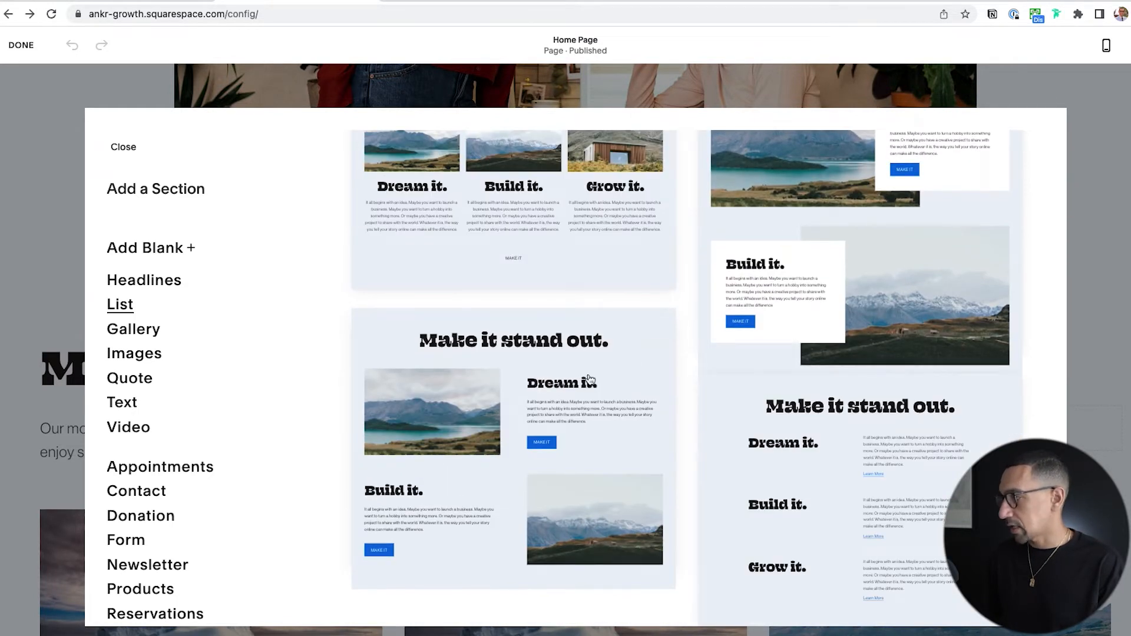
{"action": "scroll", "coordinate": [600, 406], "scroll_direction": "up", "scroll_amount": 3}
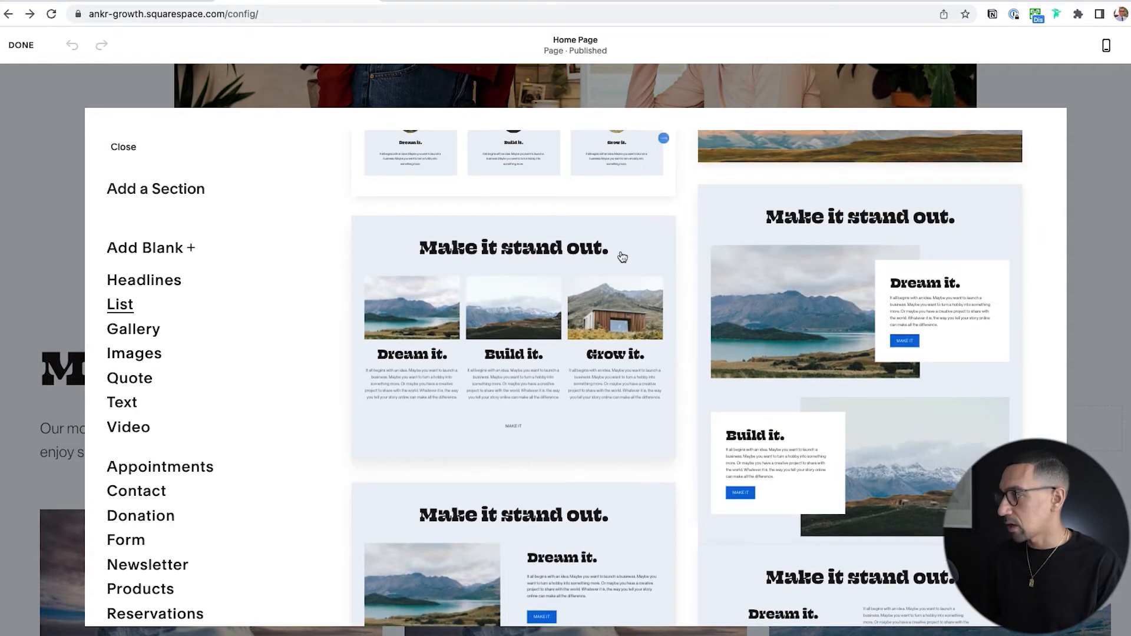
{"action": "scroll", "coordinate": [595, 299], "scroll_direction": "up", "scroll_amount": 4}
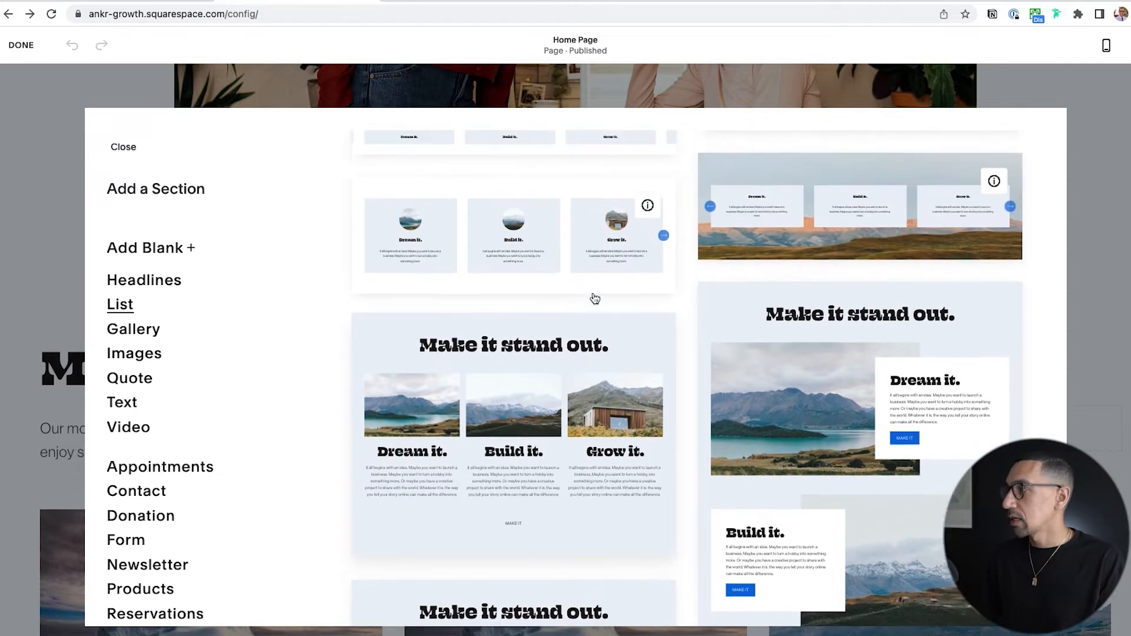
{"action": "mouse_move", "coordinate": [643, 327]}
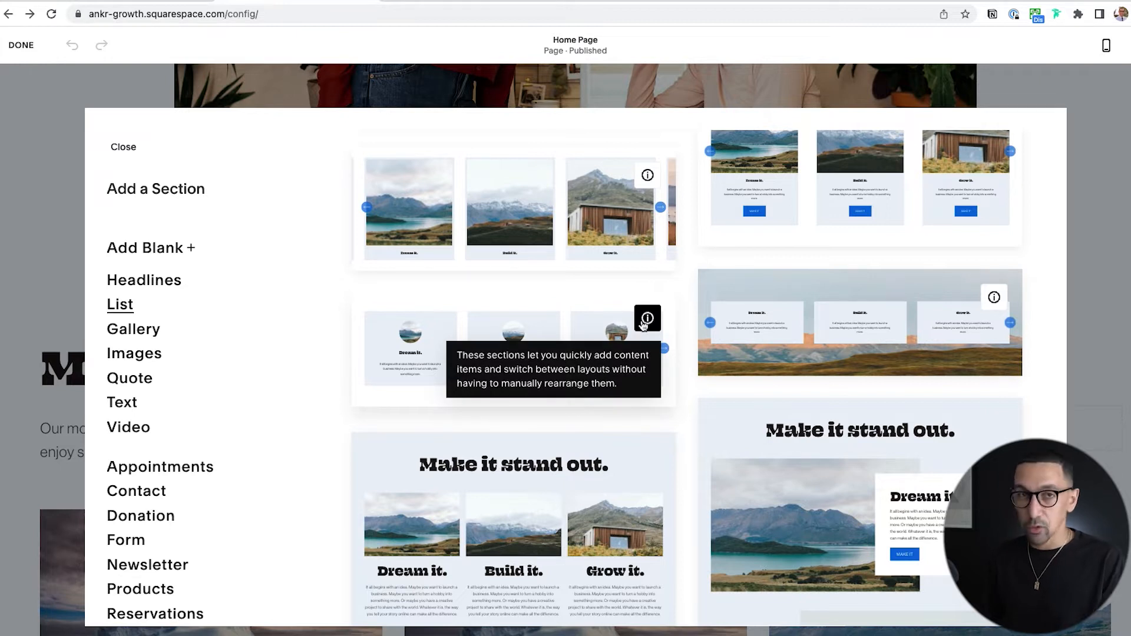
{"action": "scroll", "coordinate": [821, 402], "scroll_direction": "down", "scroll_amount": 5}
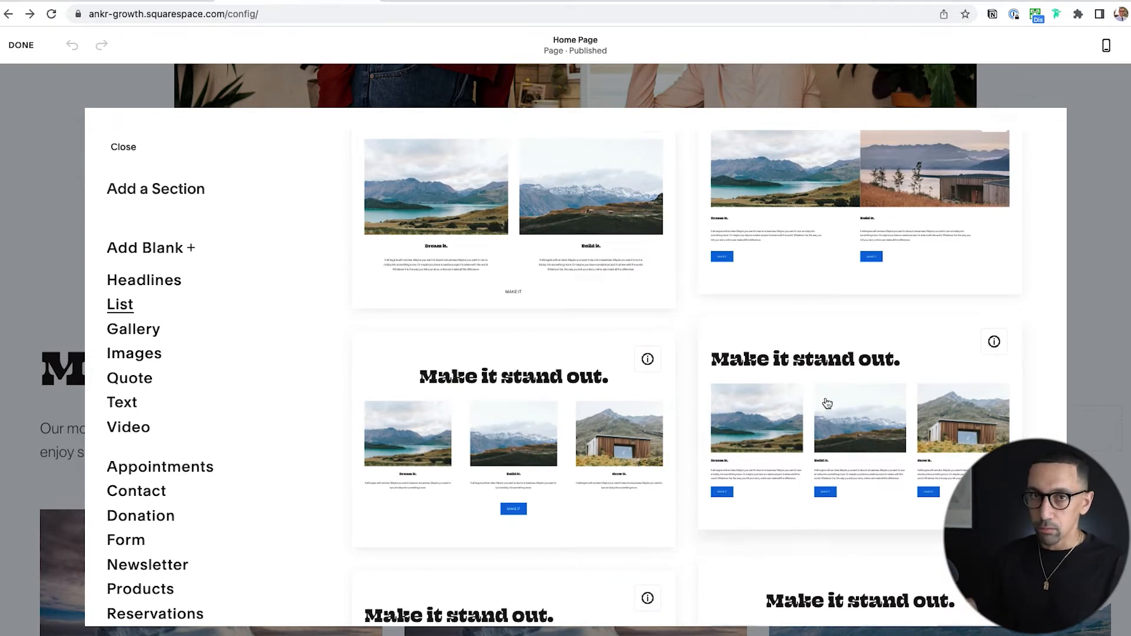
{"action": "left_click", "coordinate": [858, 415]}
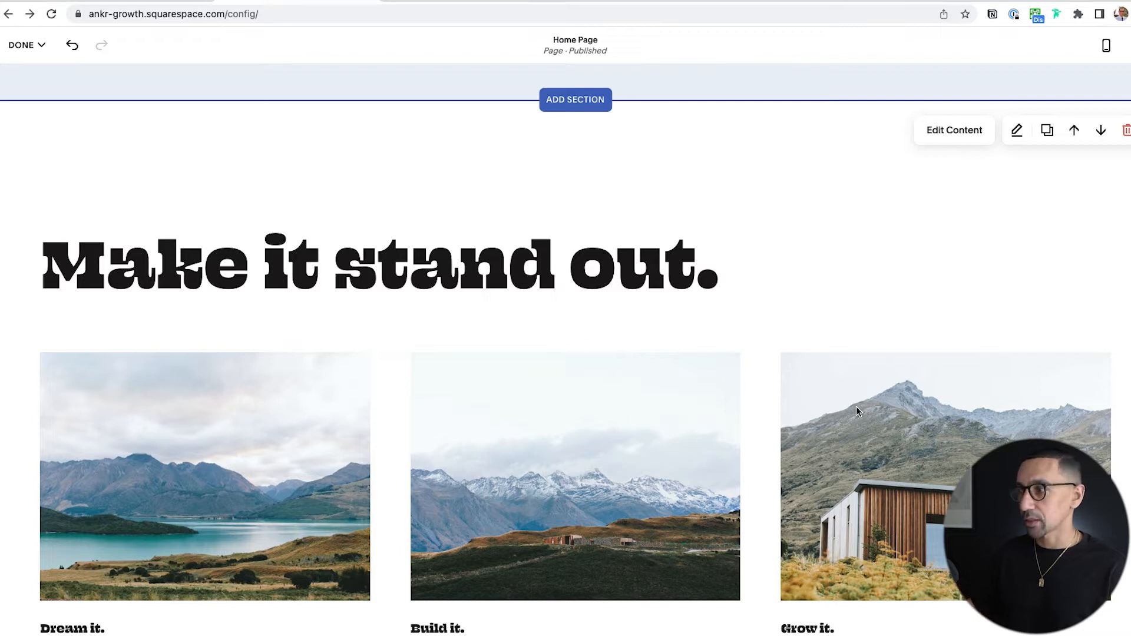
Change the new list section's title to "Our Products" and centre it.
{"action": "scroll", "coordinate": [351, 493], "scroll_direction": "down", "scroll_amount": 5}
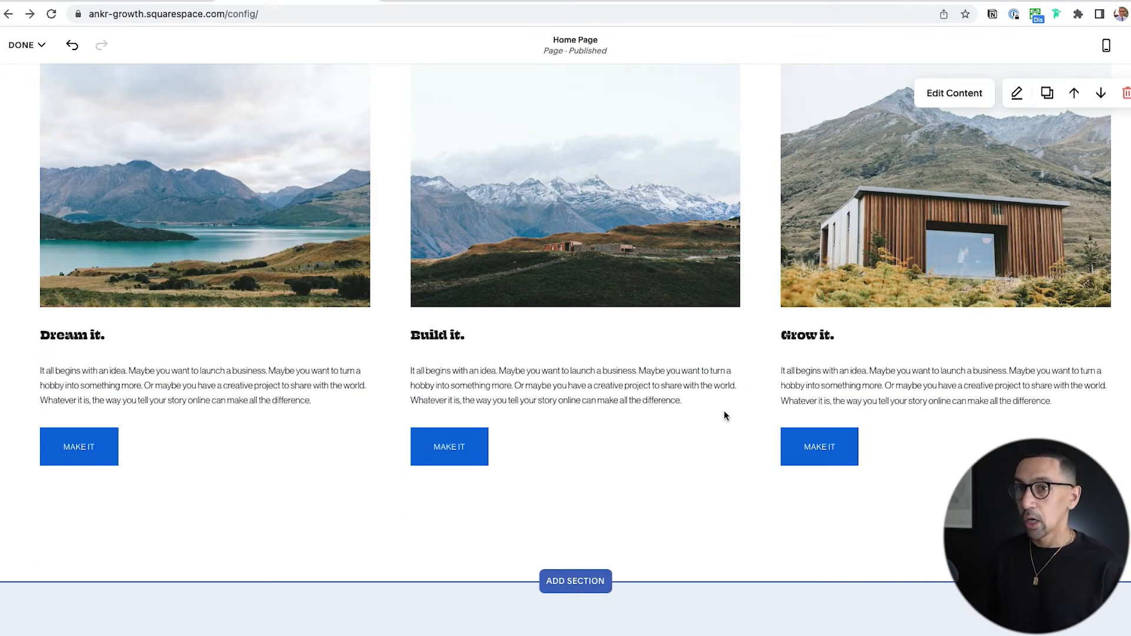
{"action": "scroll", "coordinate": [724, 416], "scroll_direction": "up", "scroll_amount": 3}
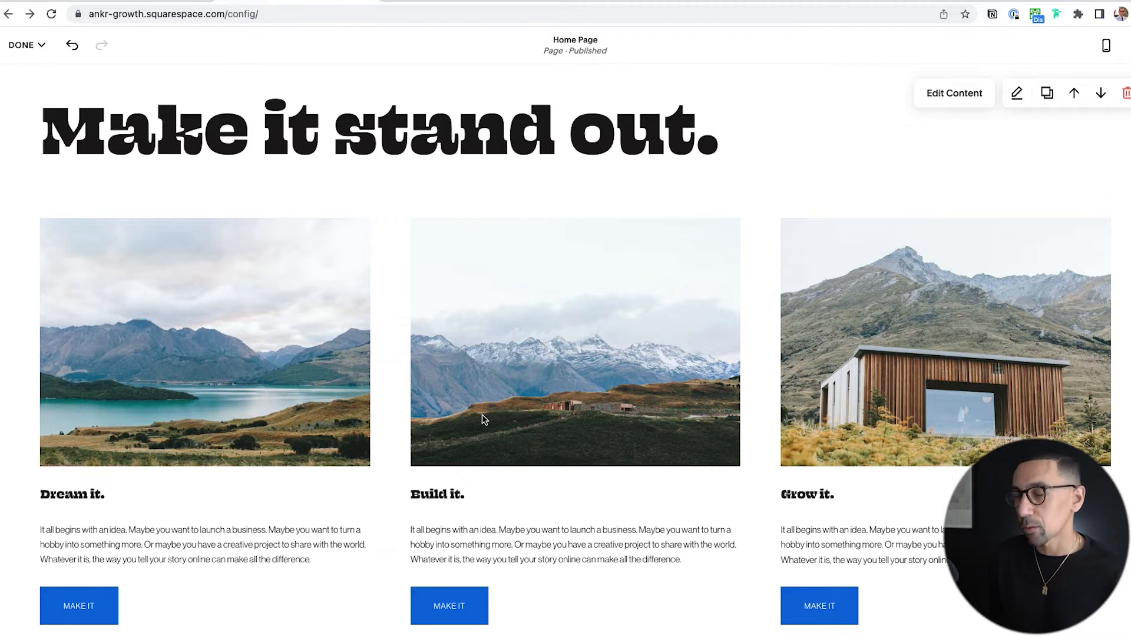
{"action": "scroll", "coordinate": [598, 336], "scroll_direction": "up", "scroll_amount": 1}
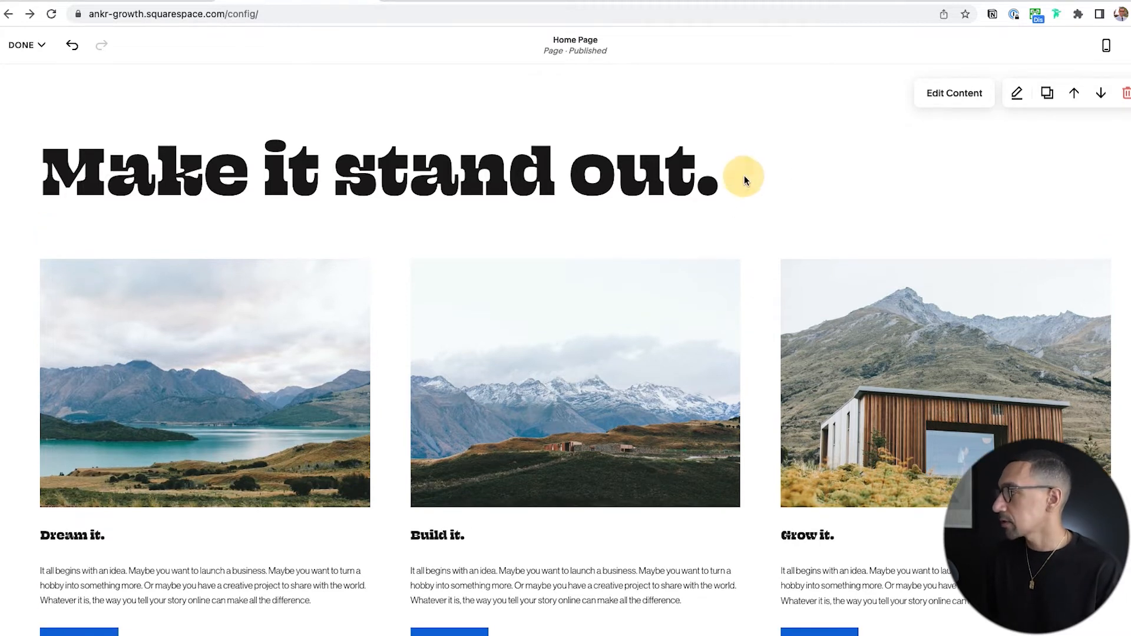
{"action": "left_click", "coordinate": [957, 99]}
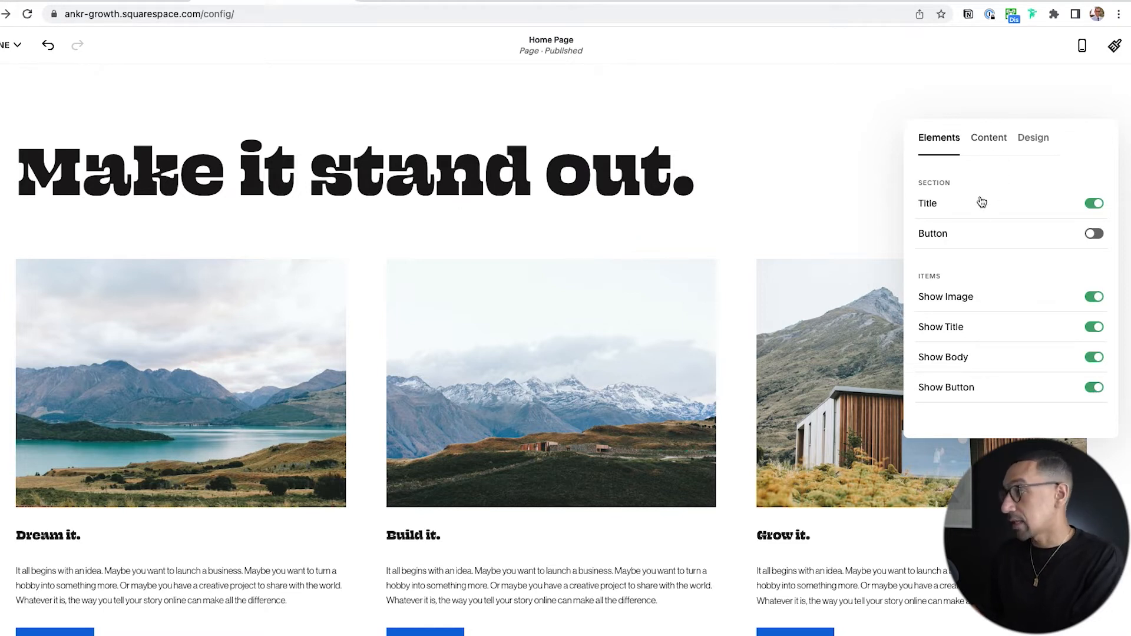
{"action": "left_click", "coordinate": [985, 139]}
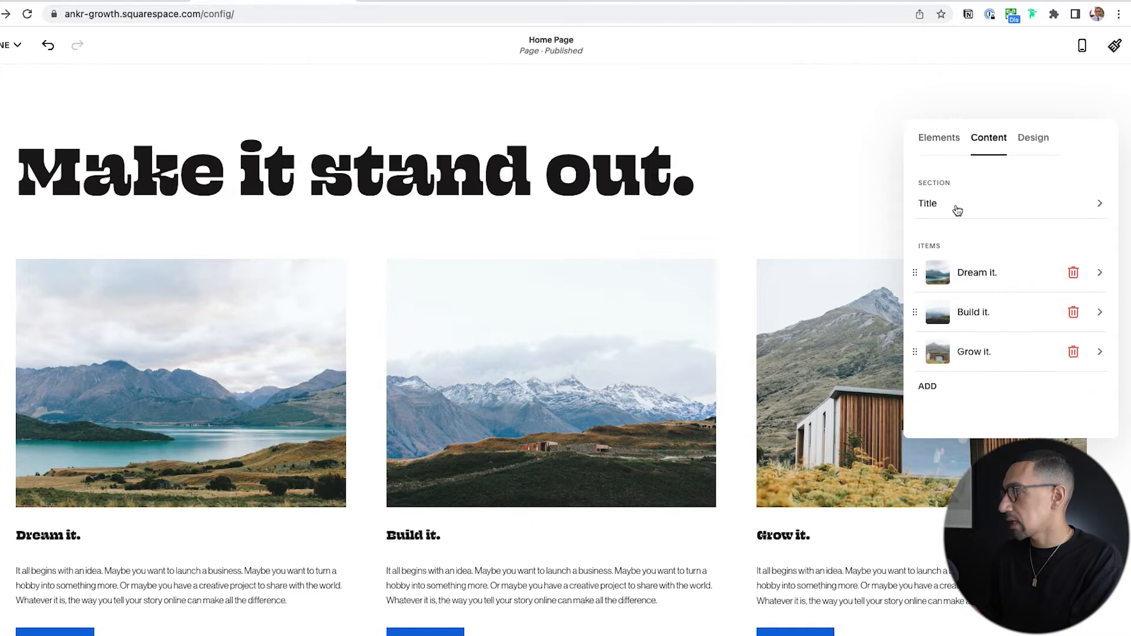
{"action": "left_click", "coordinate": [956, 203]}
{"action": "triple_click", "coordinate": [986, 258]}
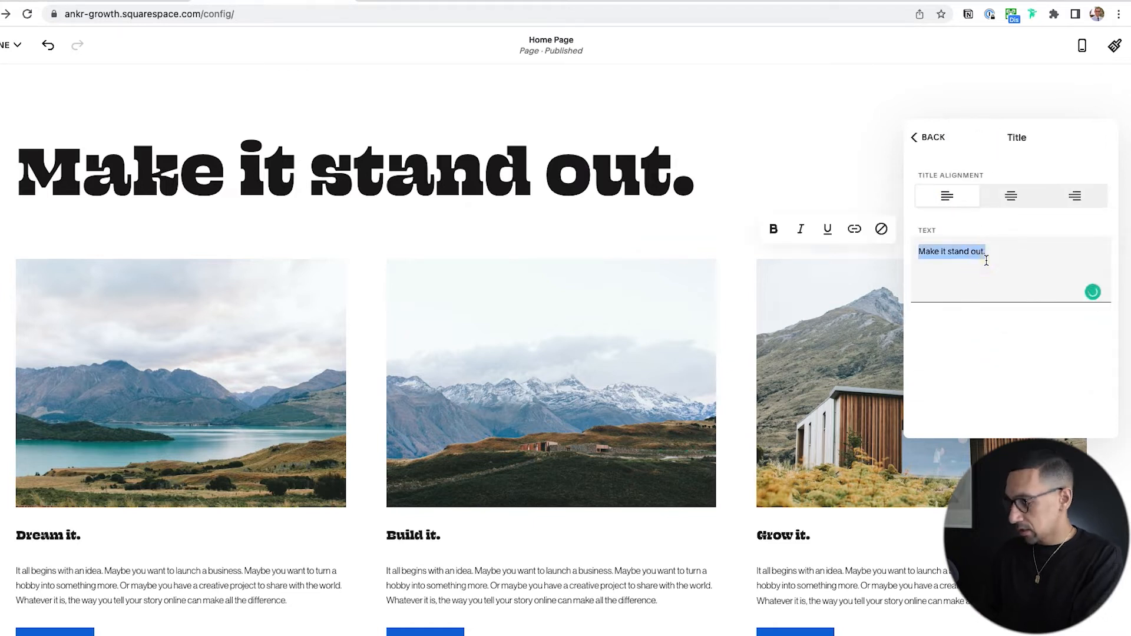
{"action": "type", "text": "Our Products"}
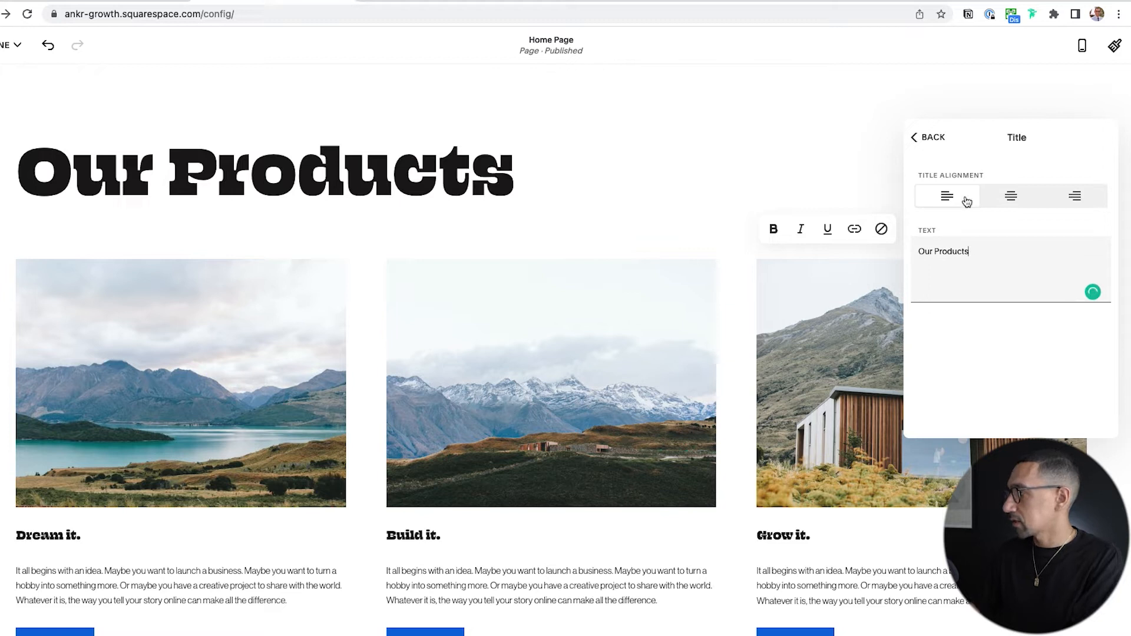
{"action": "left_click", "coordinate": [1011, 197]}
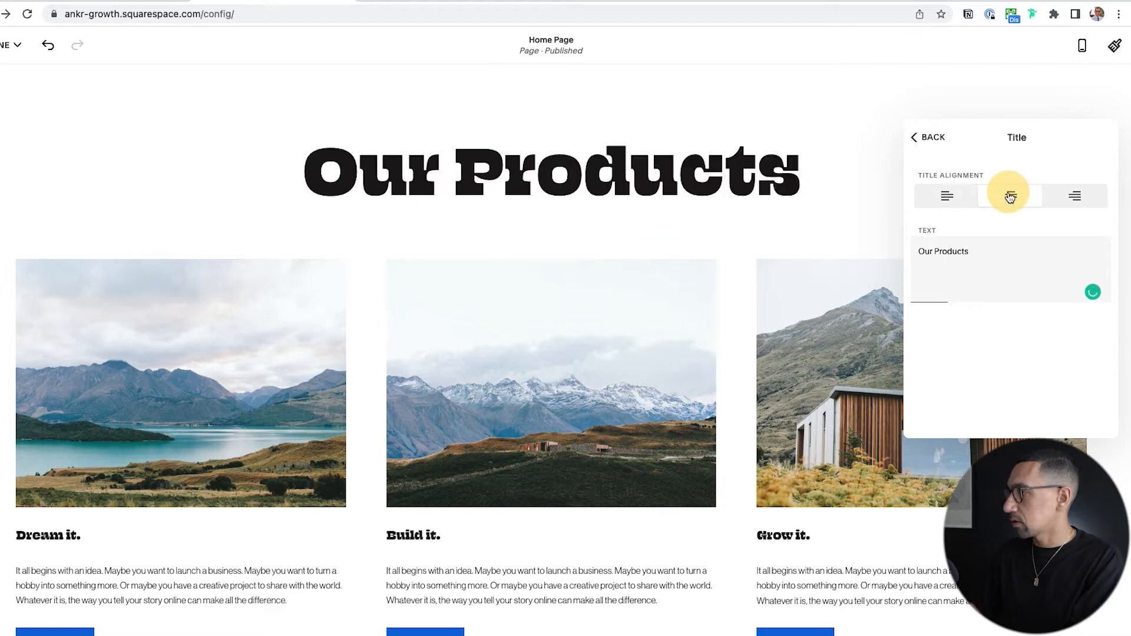
{"action": "left_click", "coordinate": [936, 139]}
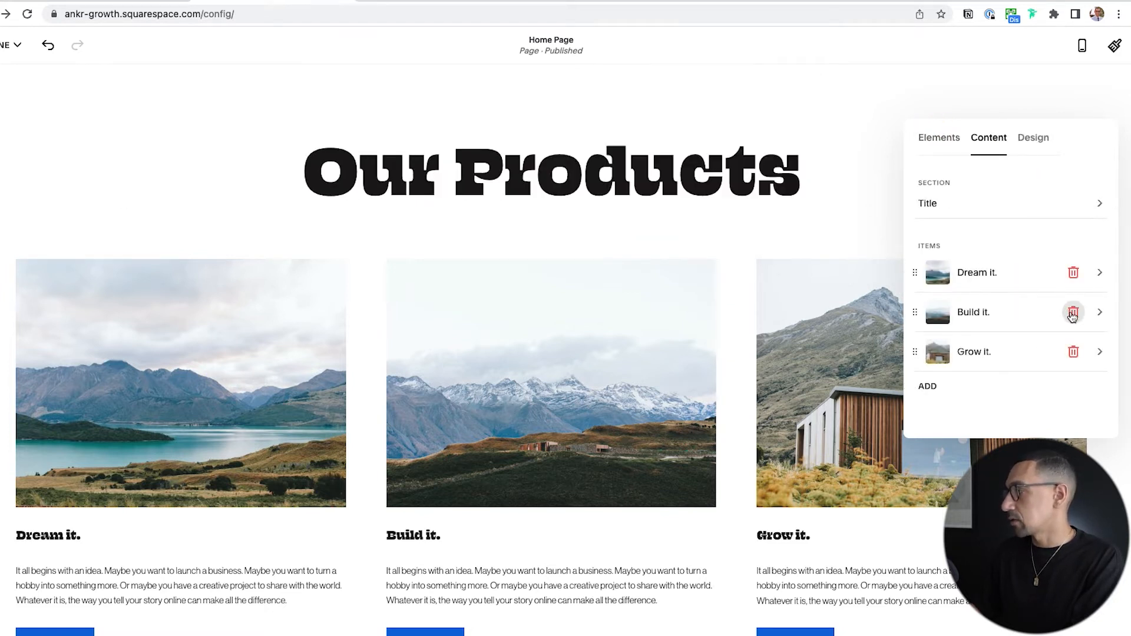
Delete the Build it, Grow it and Dream it items from the section and add one new list item.
{"action": "left_click", "coordinate": [1073, 312]}
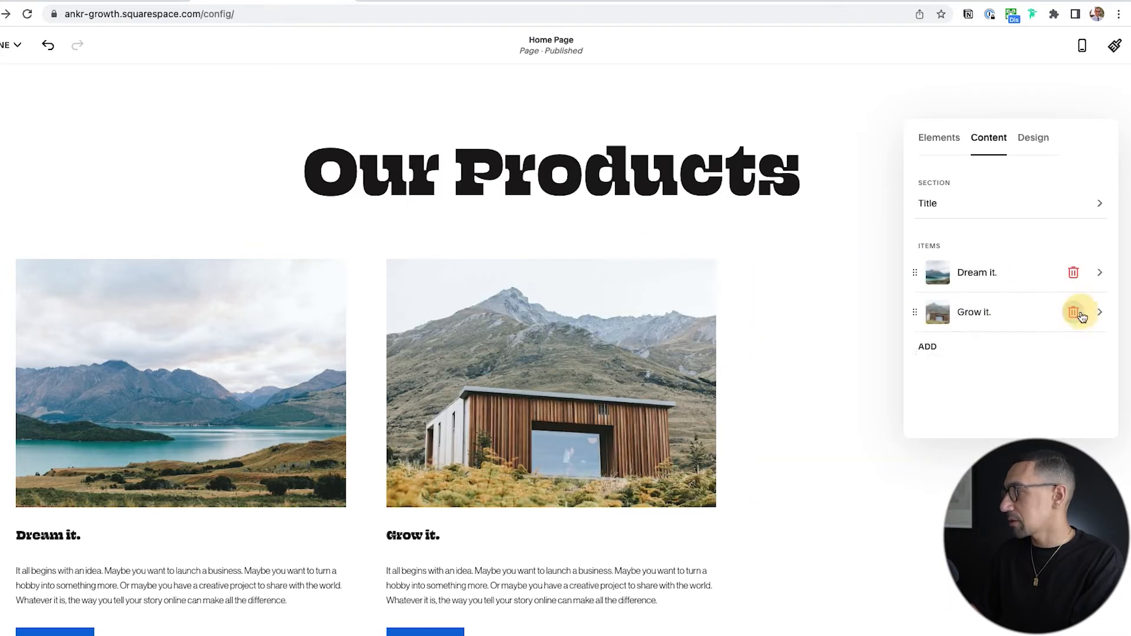
{"action": "left_click", "coordinate": [1073, 312]}
{"action": "left_click", "coordinate": [1073, 273]}
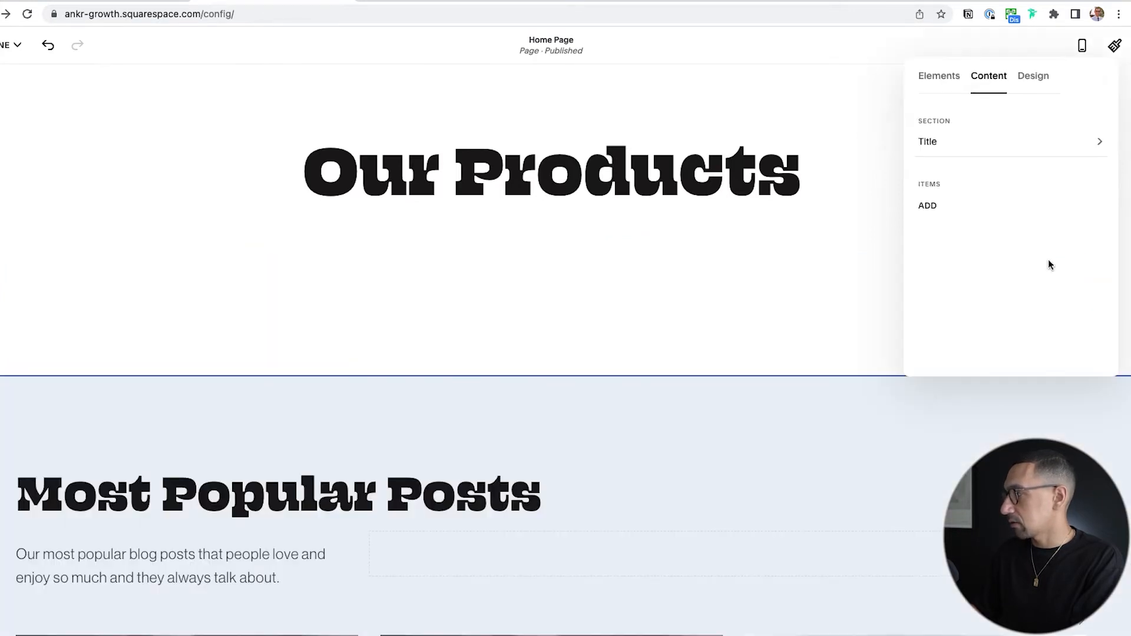
{"action": "left_click", "coordinate": [928, 206]}
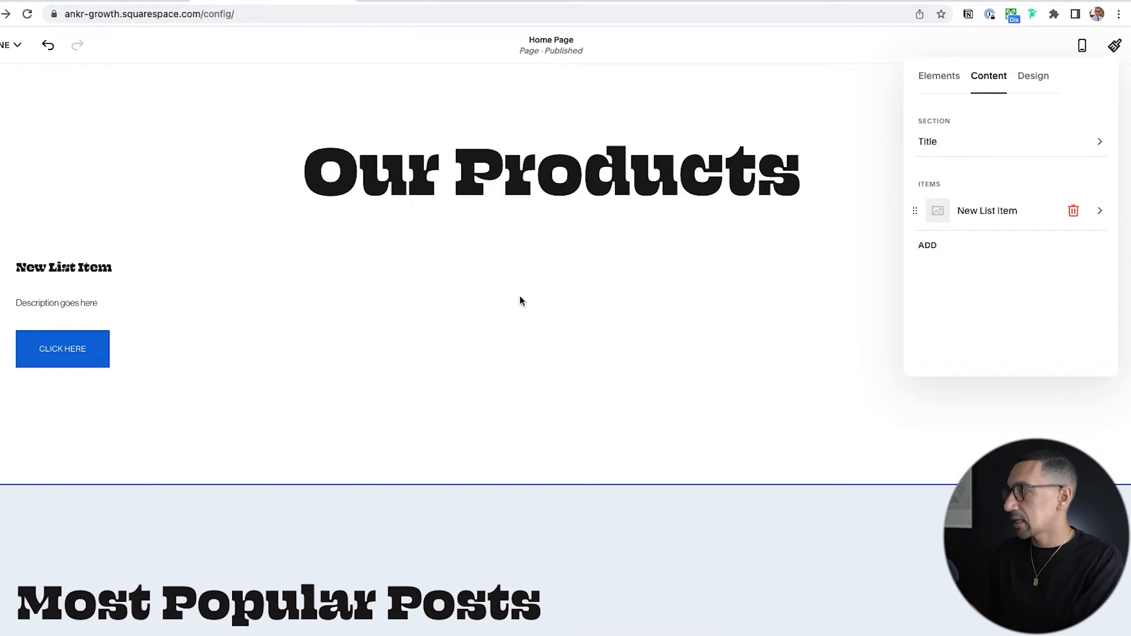
{"action": "scroll", "coordinate": [520, 301], "scroll_direction": "up", "scroll_amount": 1}
Add the carrot-on-pink image from the image library to the new list item.
{"action": "left_click", "coordinate": [987, 211]}
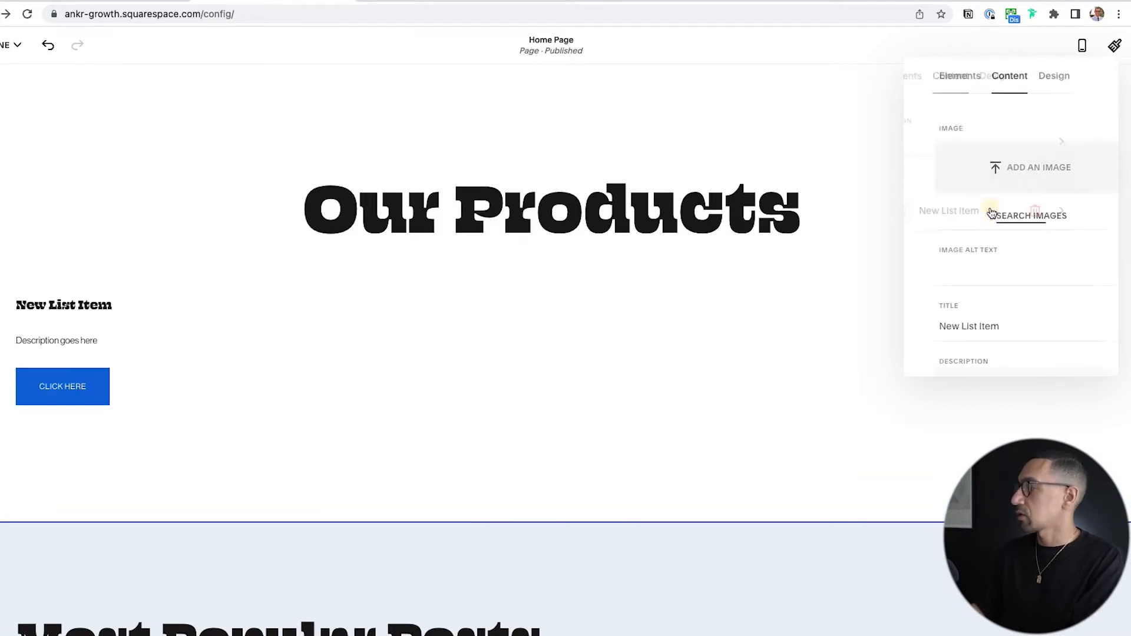
{"action": "left_click", "coordinate": [933, 75]}
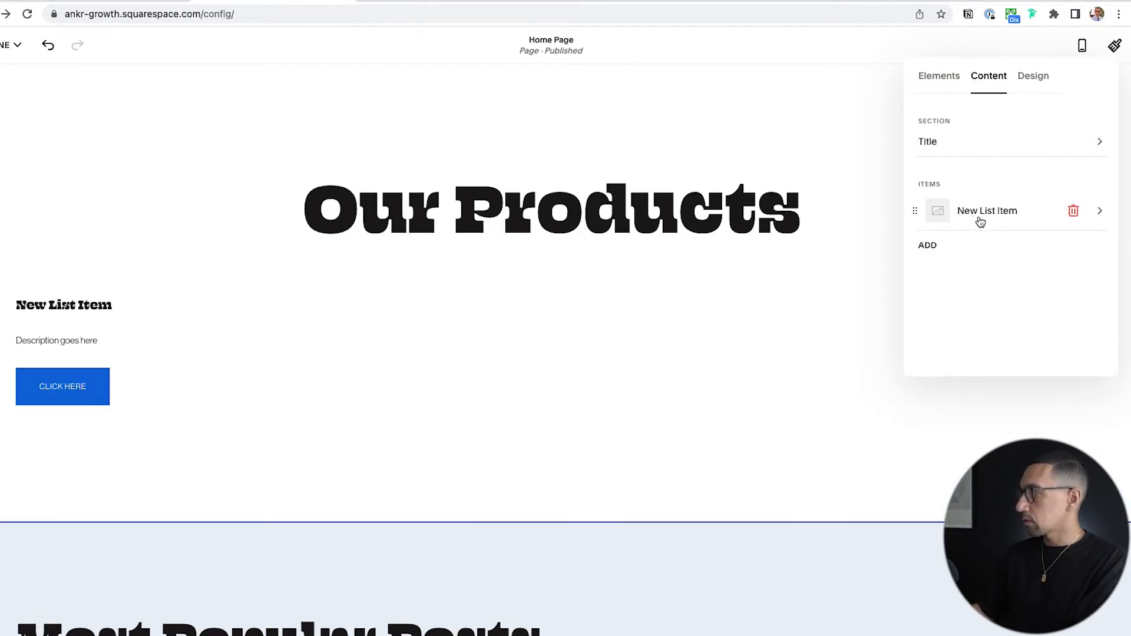
{"action": "left_click", "coordinate": [993, 216]}
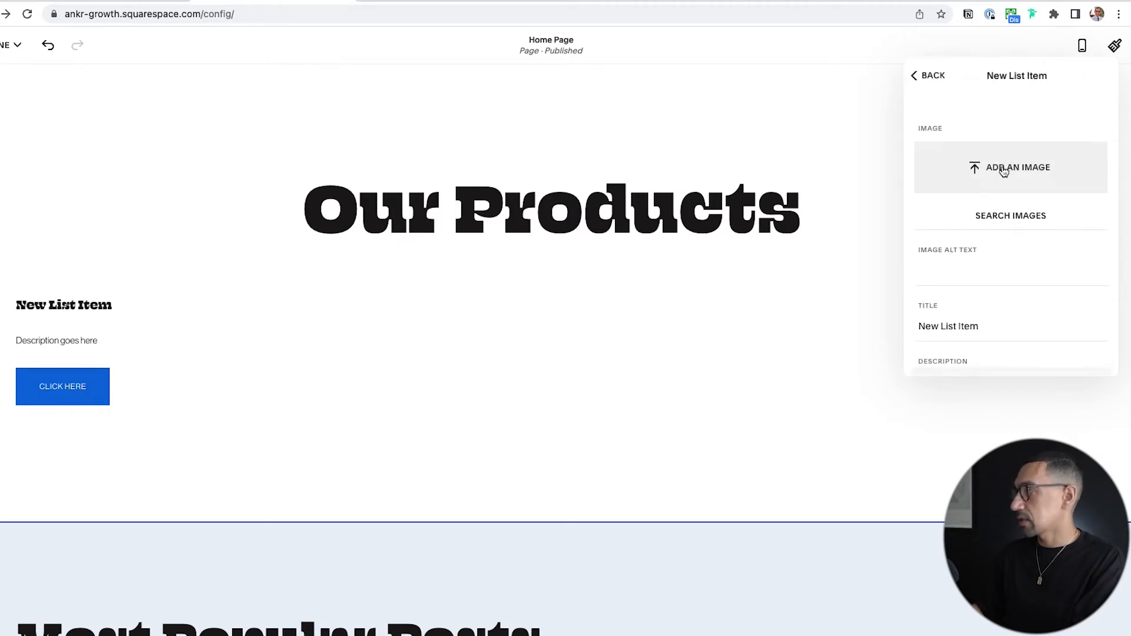
{"action": "left_click", "coordinate": [1011, 217]}
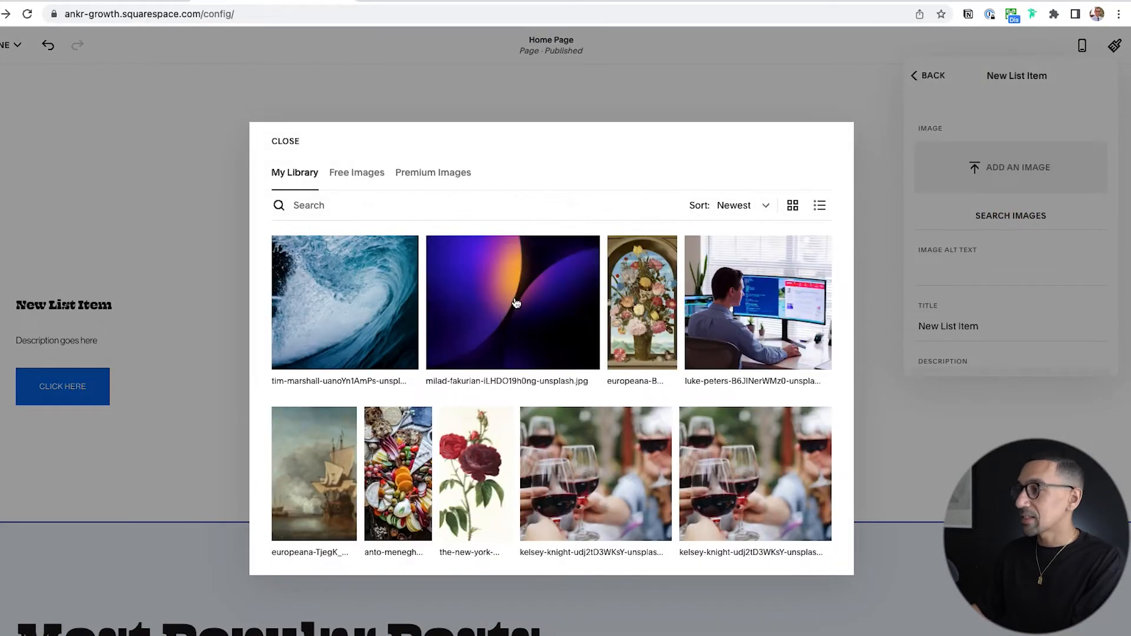
{"action": "mouse_move", "coordinate": [521, 318]}
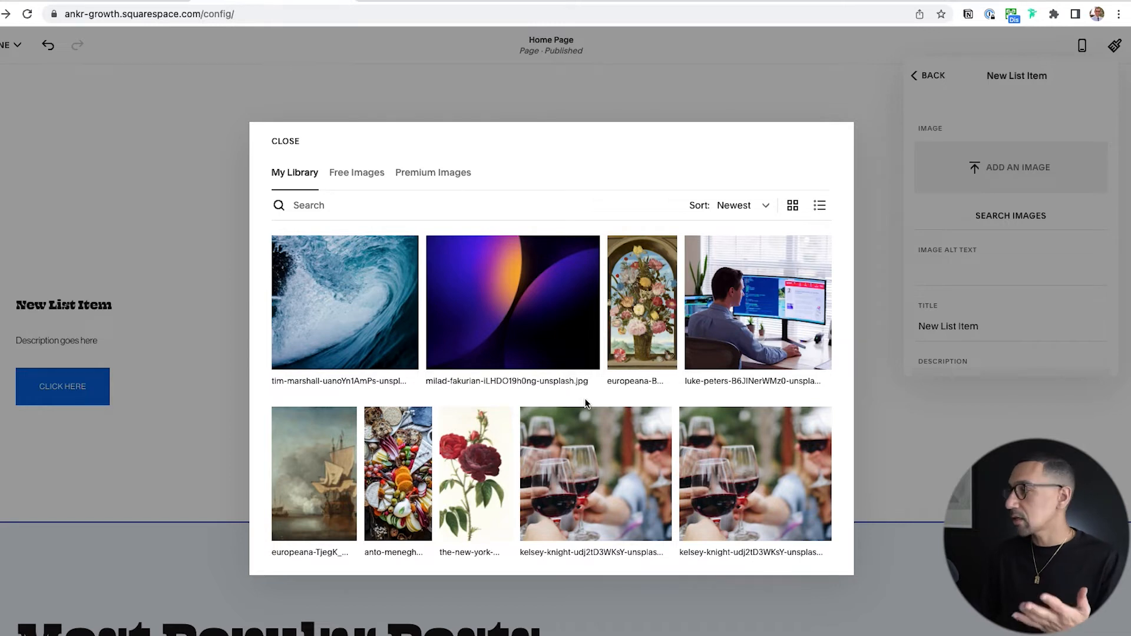
{"action": "scroll", "coordinate": [606, 424], "scroll_direction": "down", "scroll_amount": 3}
{"action": "scroll", "coordinate": [606, 424], "scroll_direction": "down", "scroll_amount": 10}
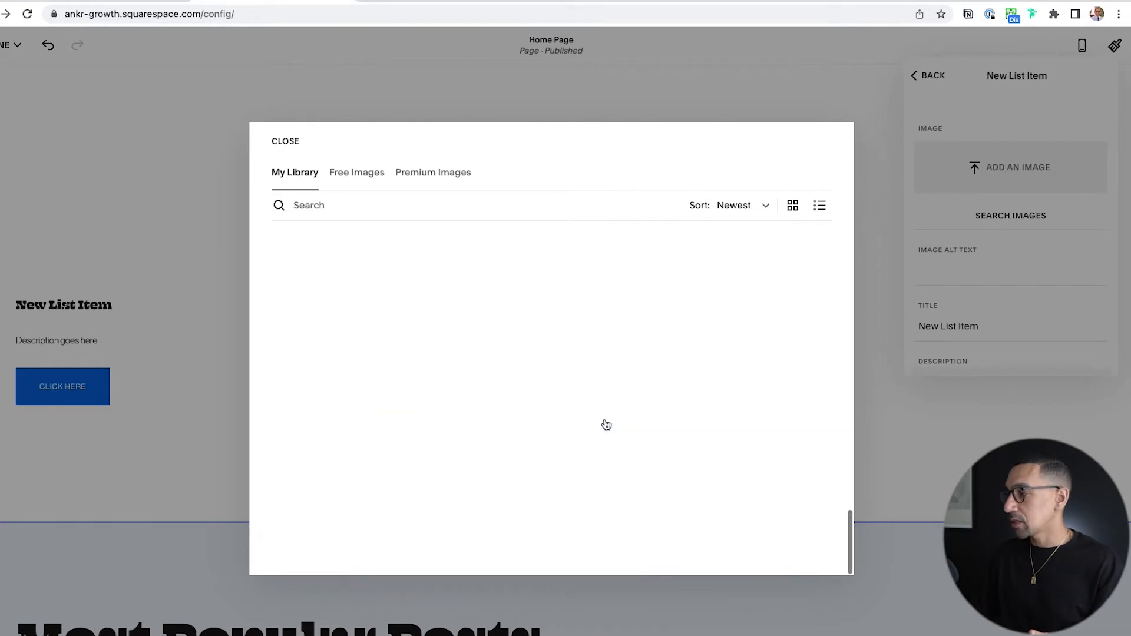
{"action": "left_click", "coordinate": [459, 434]}
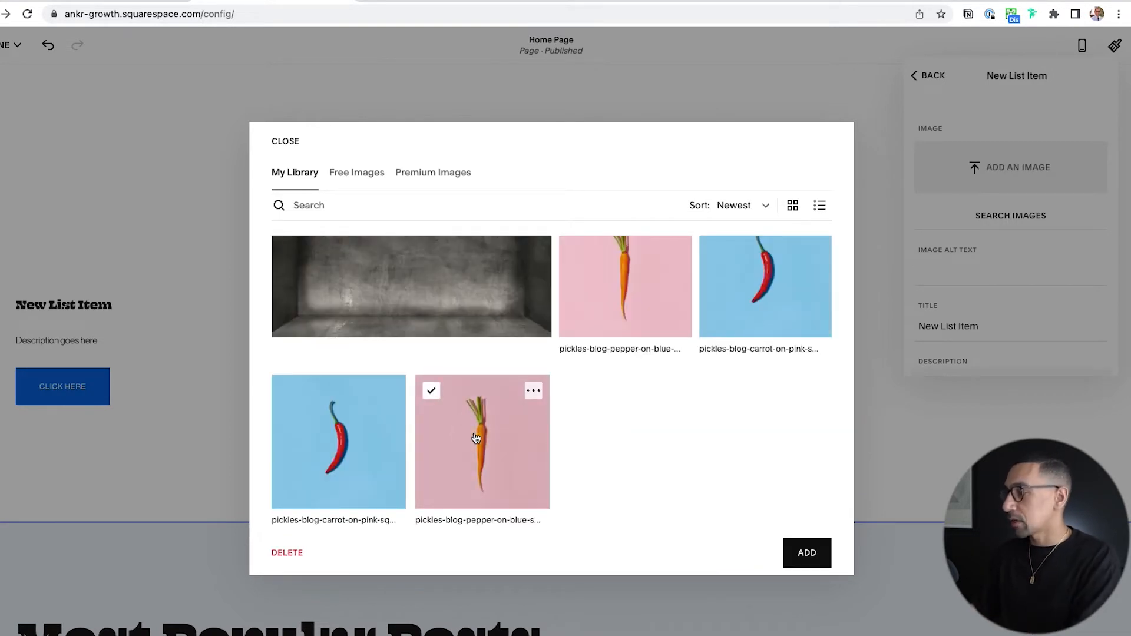
{"action": "left_click", "coordinate": [807, 553]}
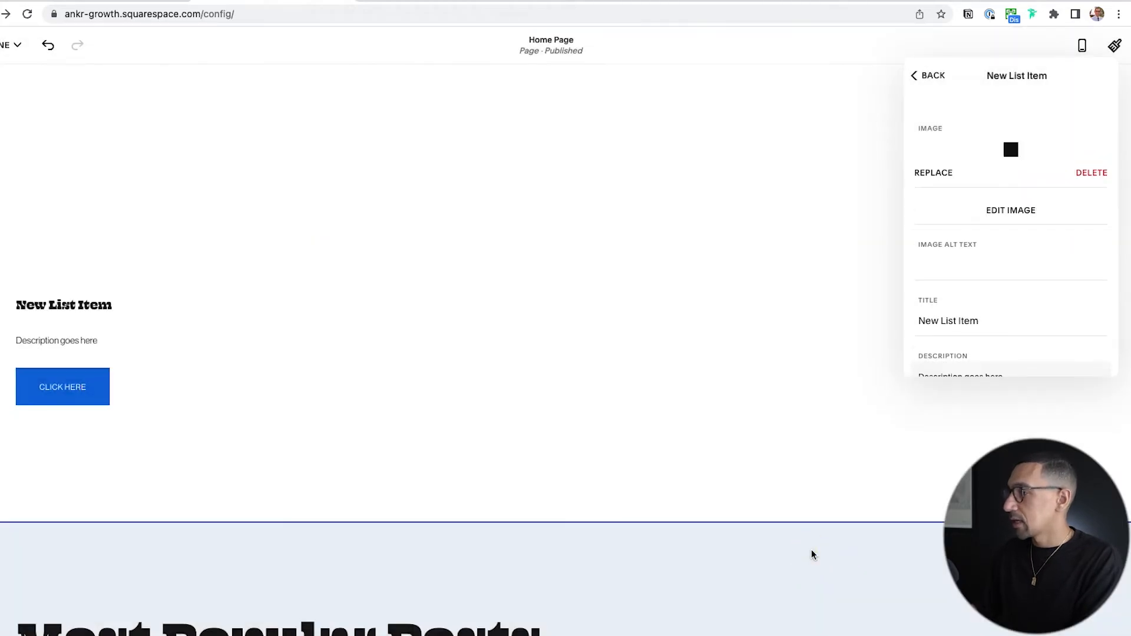
Title the list item "Product One" and set its description to "⚡New carrot that is the best in the world!".
{"action": "scroll", "coordinate": [989, 302], "scroll_direction": "down", "scroll_amount": 4}
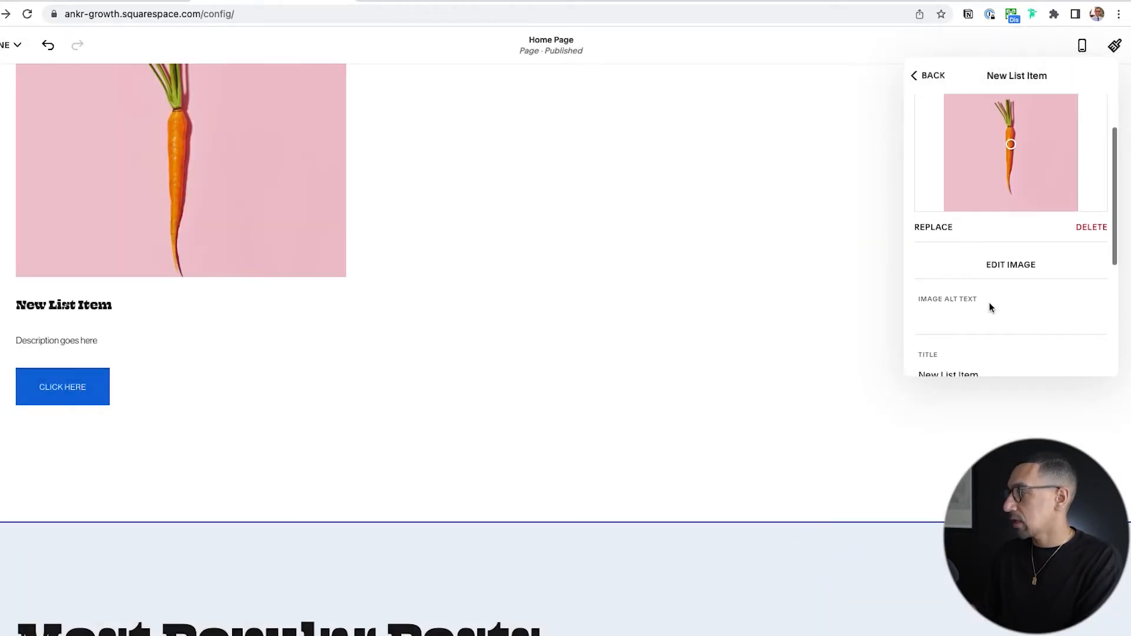
{"action": "triple_click", "coordinate": [978, 242]}
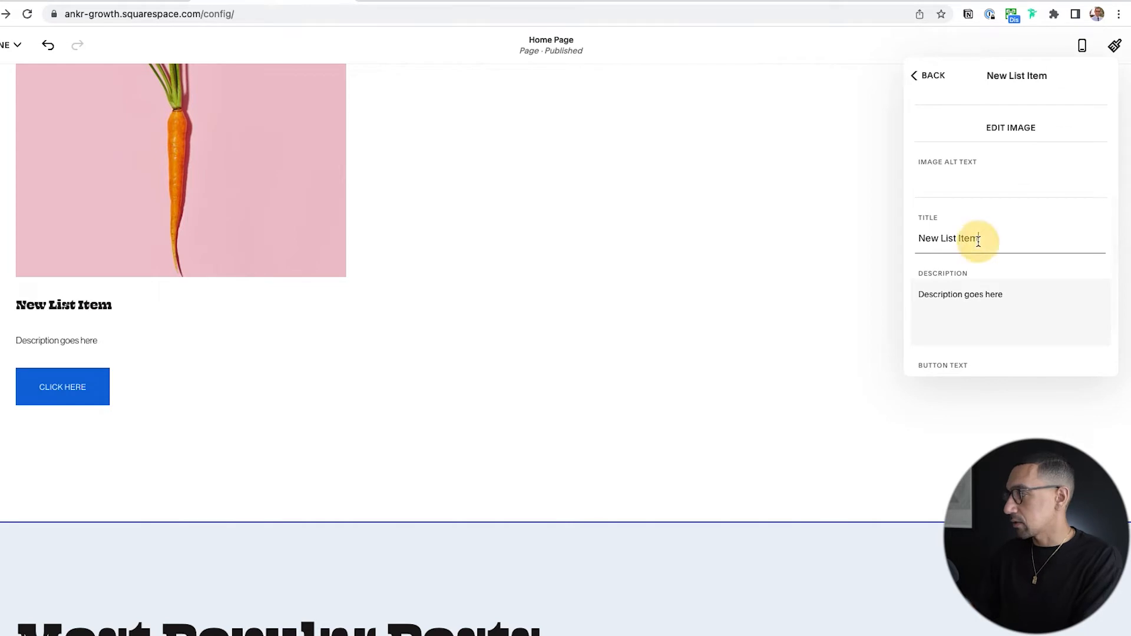
{"action": "type", "text": "Product One"}
{"action": "triple_click", "coordinate": [1014, 305]}
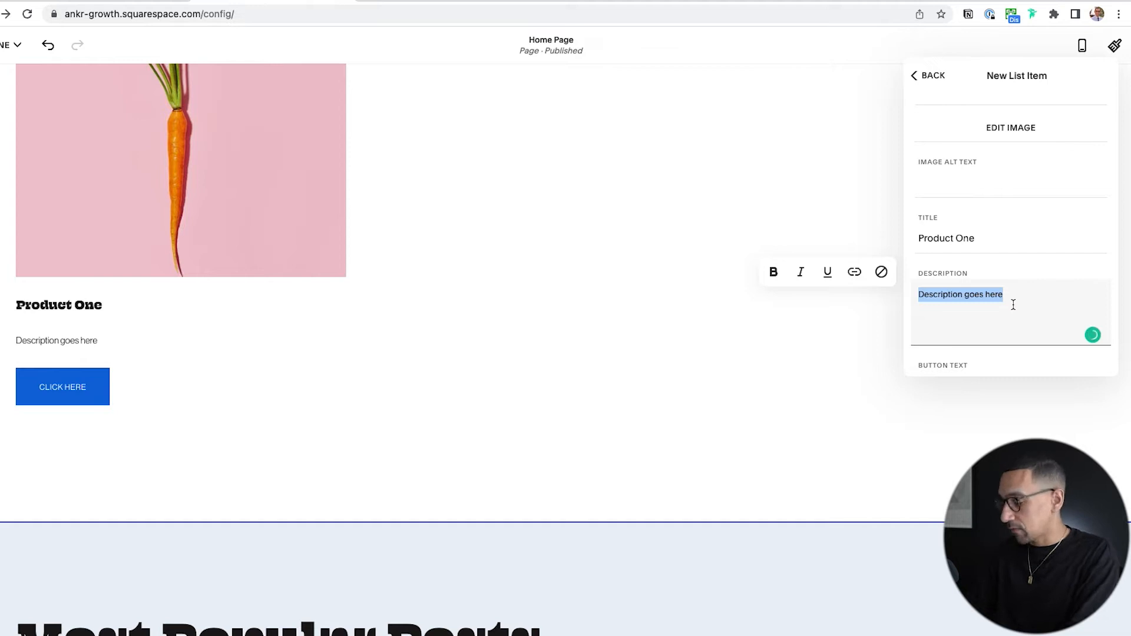
{"action": "type", "text": "Ne"}
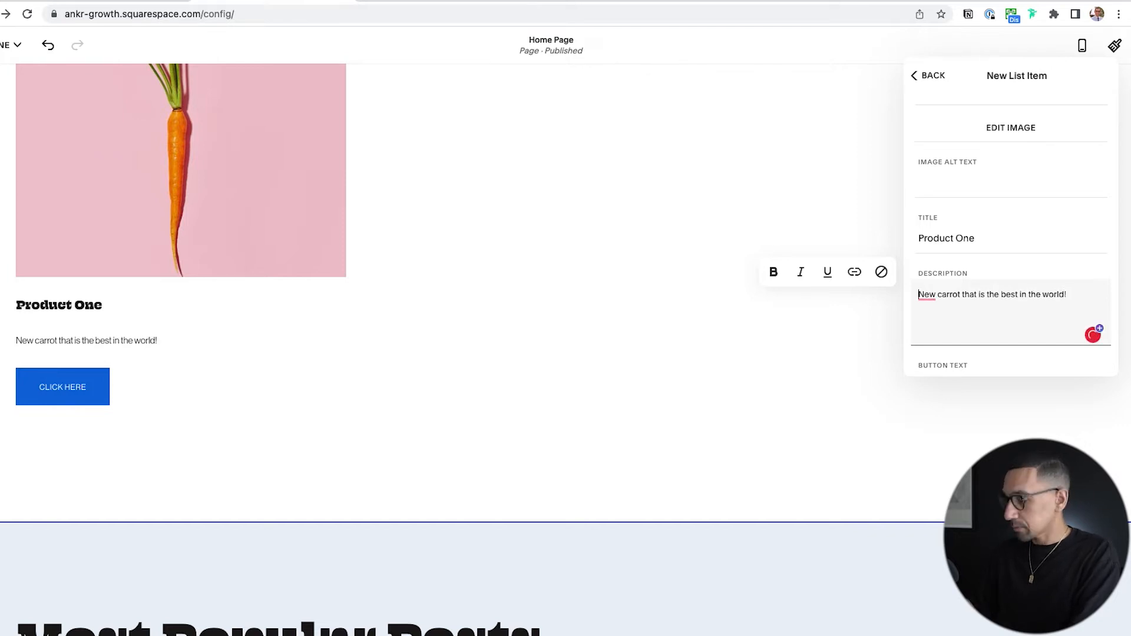
{"action": "key", "text": "ctrl+super+space"}
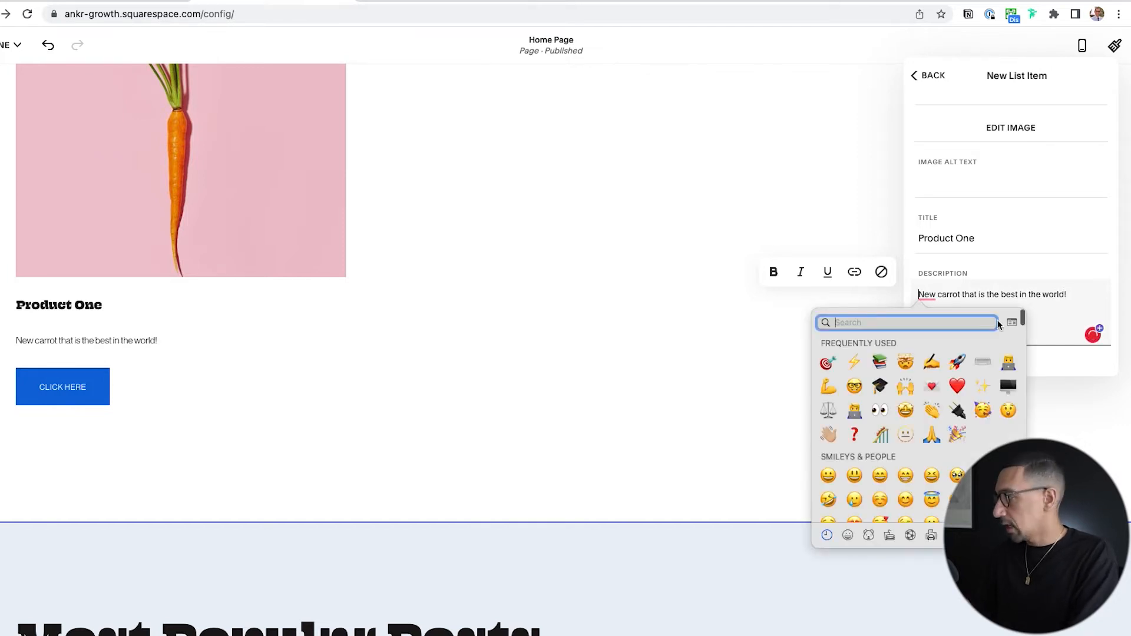
{"action": "left_click", "coordinate": [855, 363]}
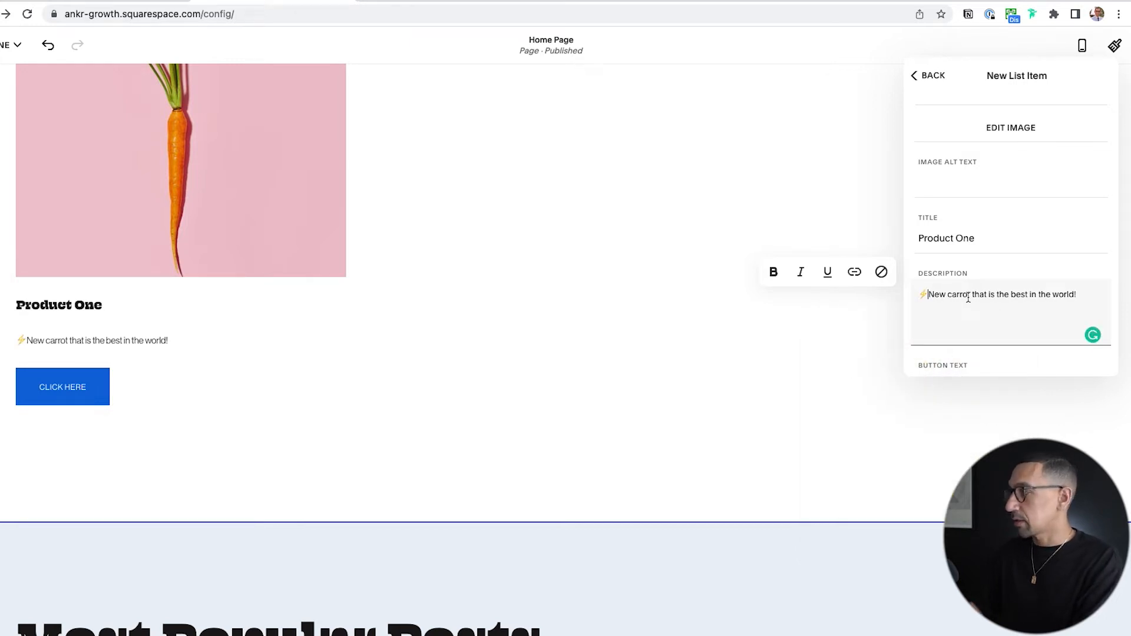
Set the item's button text to "Purchase Now" and link it to the Shop page at /shop.
{"action": "scroll", "coordinate": [1008, 302], "scroll_direction": "down", "scroll_amount": 2}
{"action": "left_click", "coordinate": [989, 300]}
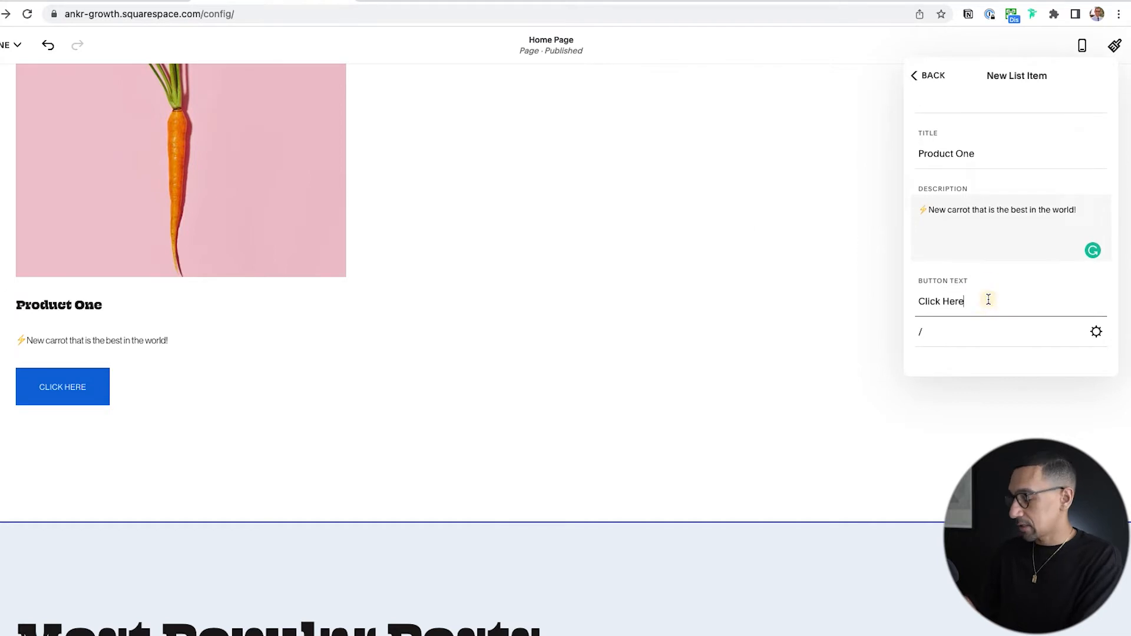
{"action": "triple_click", "coordinate": [989, 300]}
{"action": "type", "text": "Purchase Now"}
{"action": "left_click", "coordinate": [981, 332]}
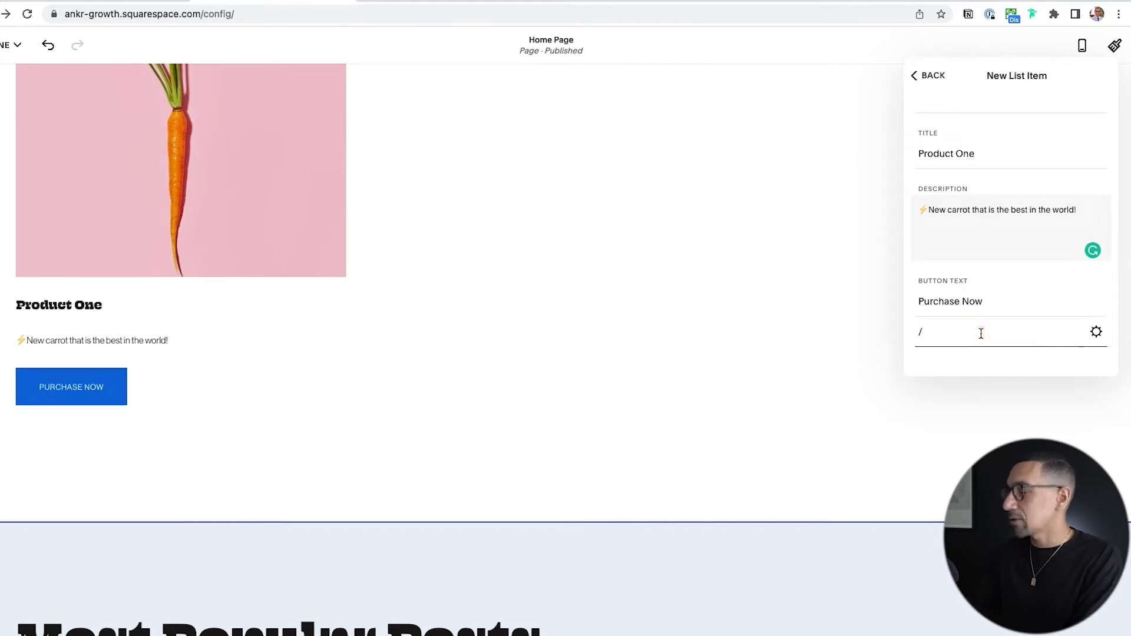
{"action": "key", "text": "BackSpace"}
{"action": "type", "text": "/"}
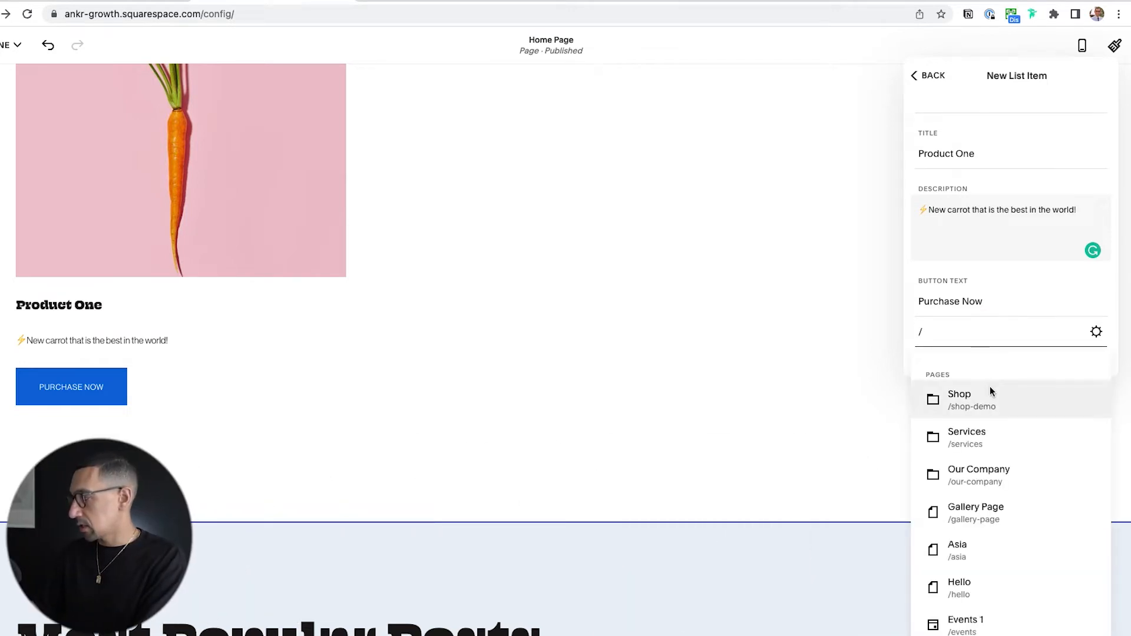
{"action": "scroll", "coordinate": [989, 465], "scroll_direction": "down", "scroll_amount": 3}
{"action": "scroll", "coordinate": [988, 507], "scroll_direction": "down", "scroll_amount": 2}
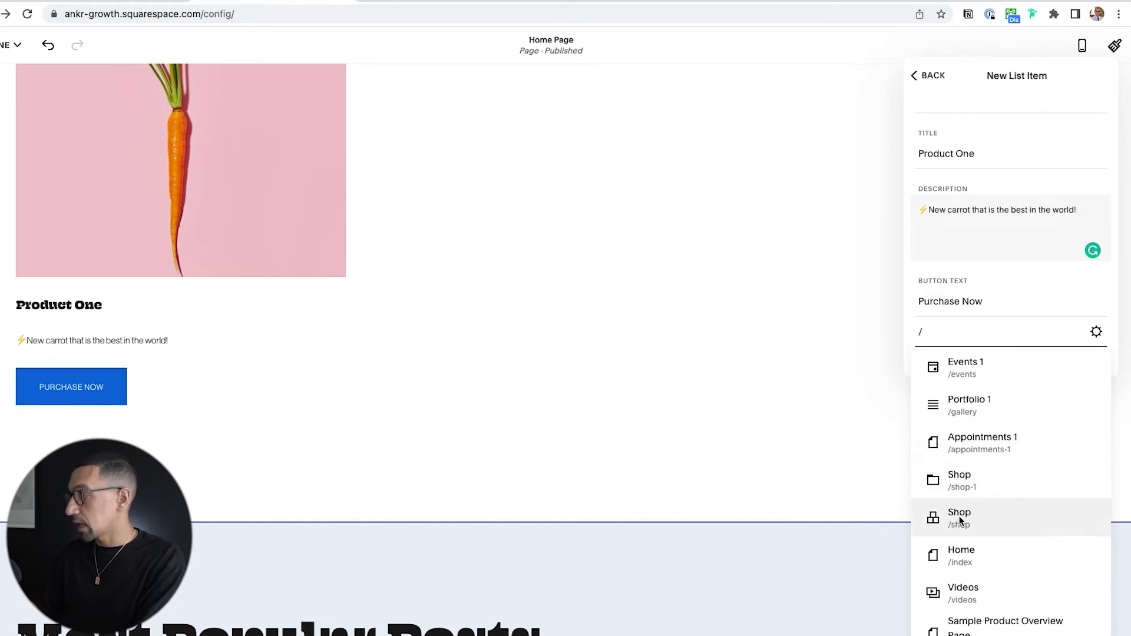
{"action": "left_click", "coordinate": [960, 515]}
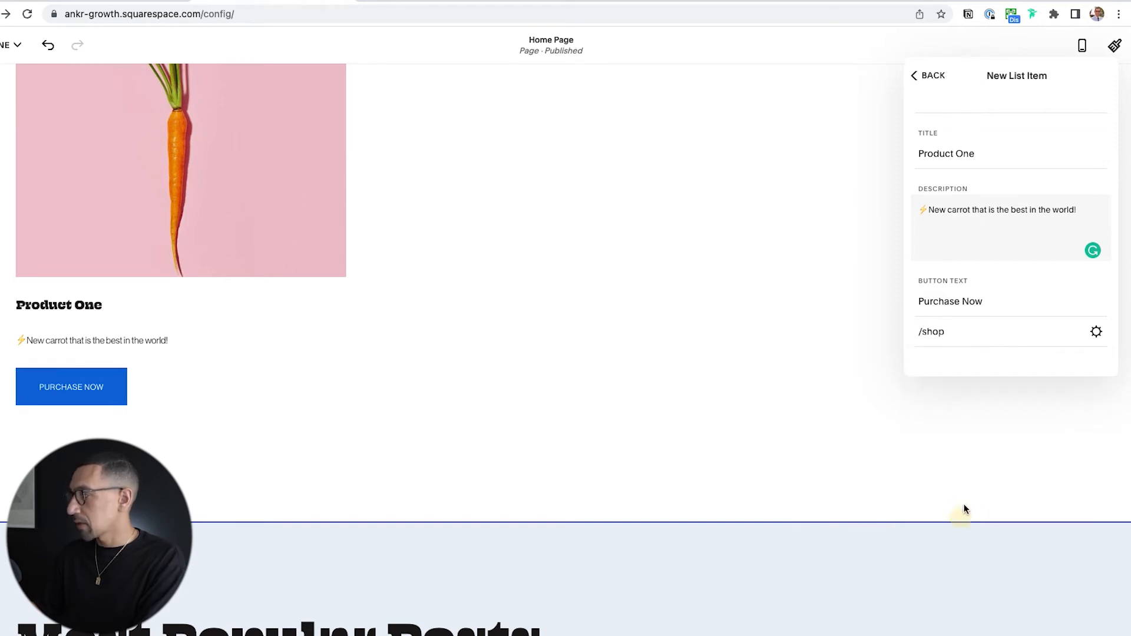
Open the button's link settings, reselect the /shop page and extend its path to "/shop/".
{"action": "left_click", "coordinate": [1097, 333]}
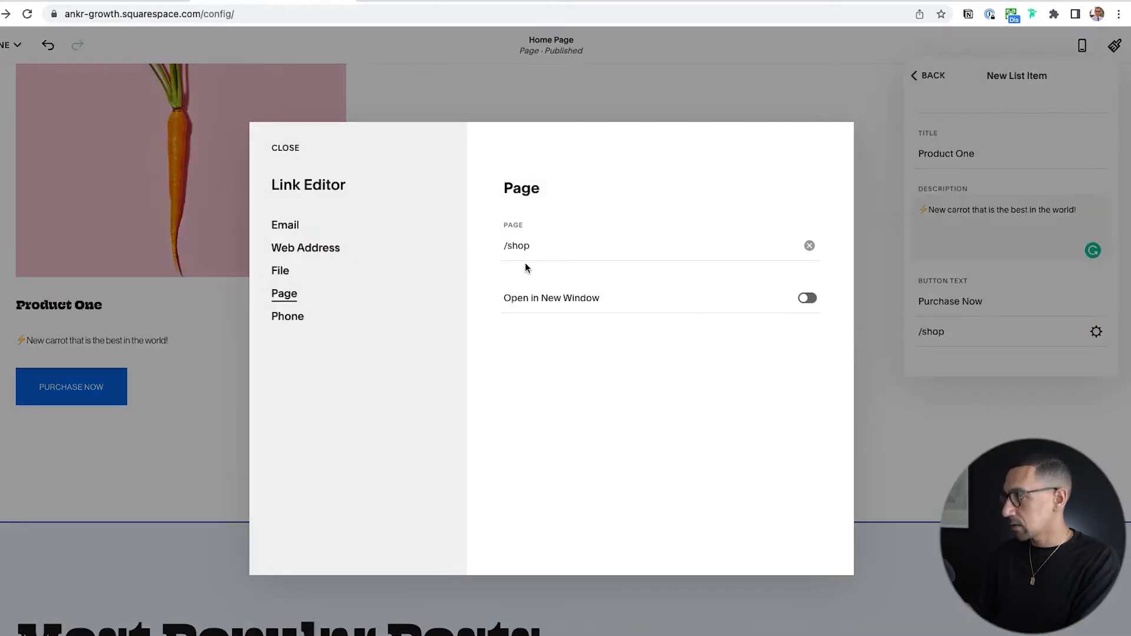
{"action": "left_click", "coordinate": [561, 243]}
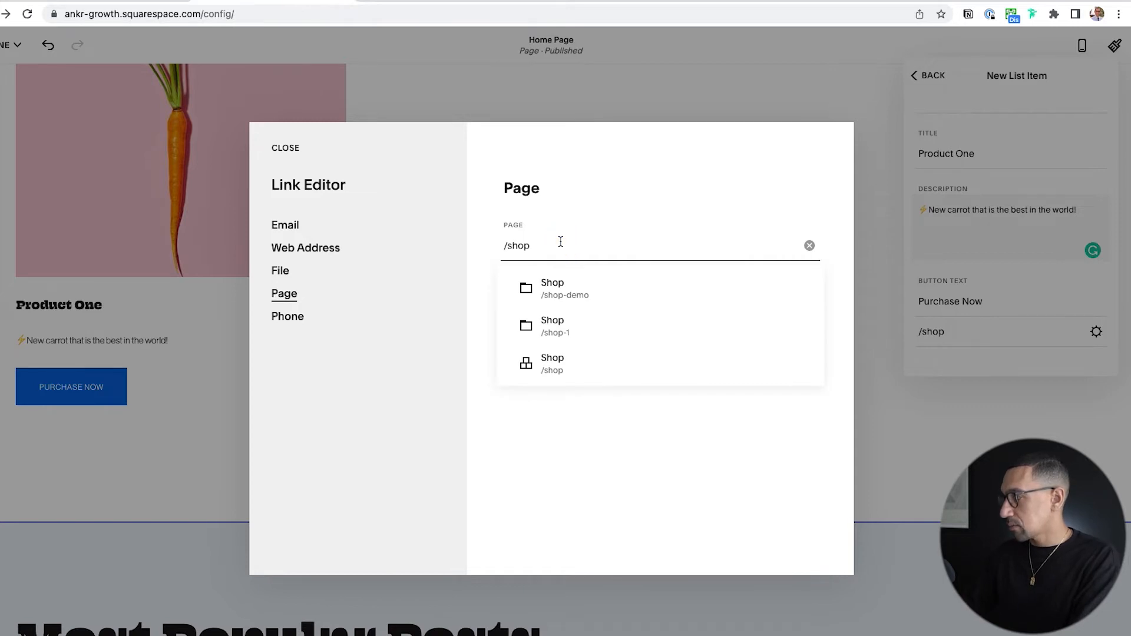
{"action": "left_click", "coordinate": [545, 363]}
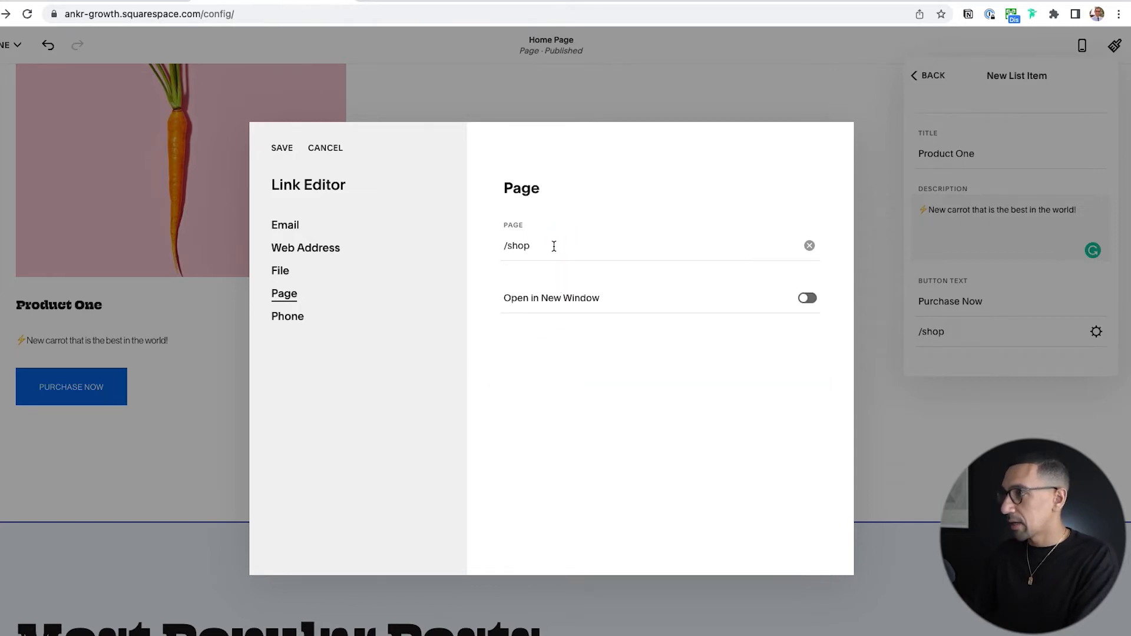
{"action": "left_click", "coordinate": [554, 246]}
{"action": "type", "text": "/p/"}
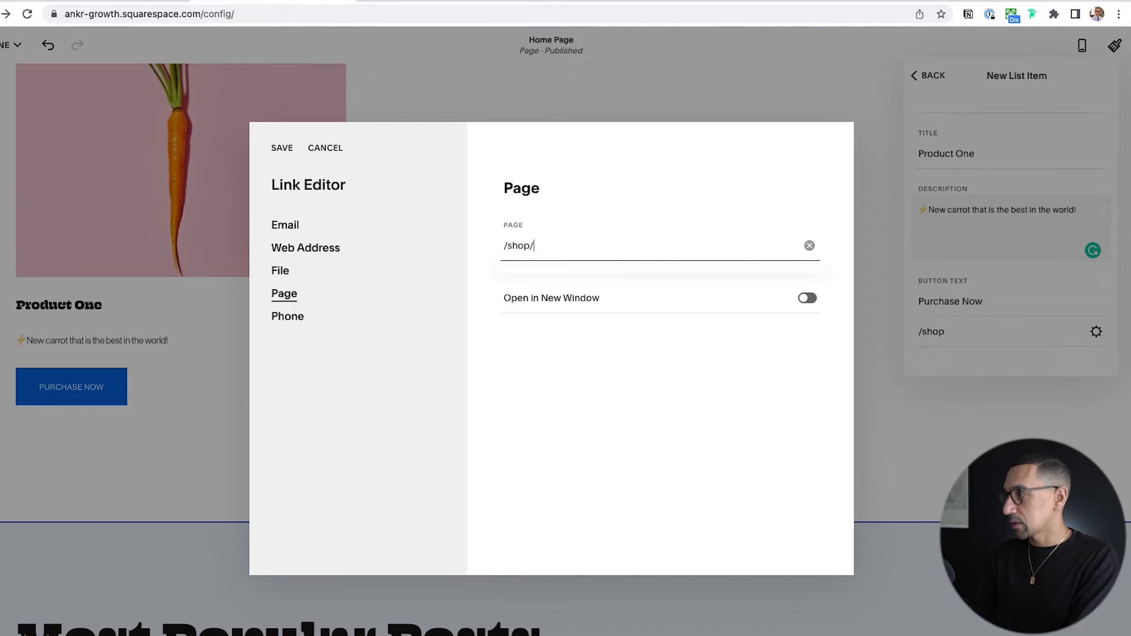
Open the site editor in a second browser tab and bring up the shop's Style 02 product page, dismissing the detail page layout chooser.
{"action": "left_click", "coordinate": [182, 13]}
{"action": "key", "text": "super+c"}
{"action": "key", "text": "super+t"}
{"action": "key", "text": "super+v"}
{"action": "key", "text": "Return"}
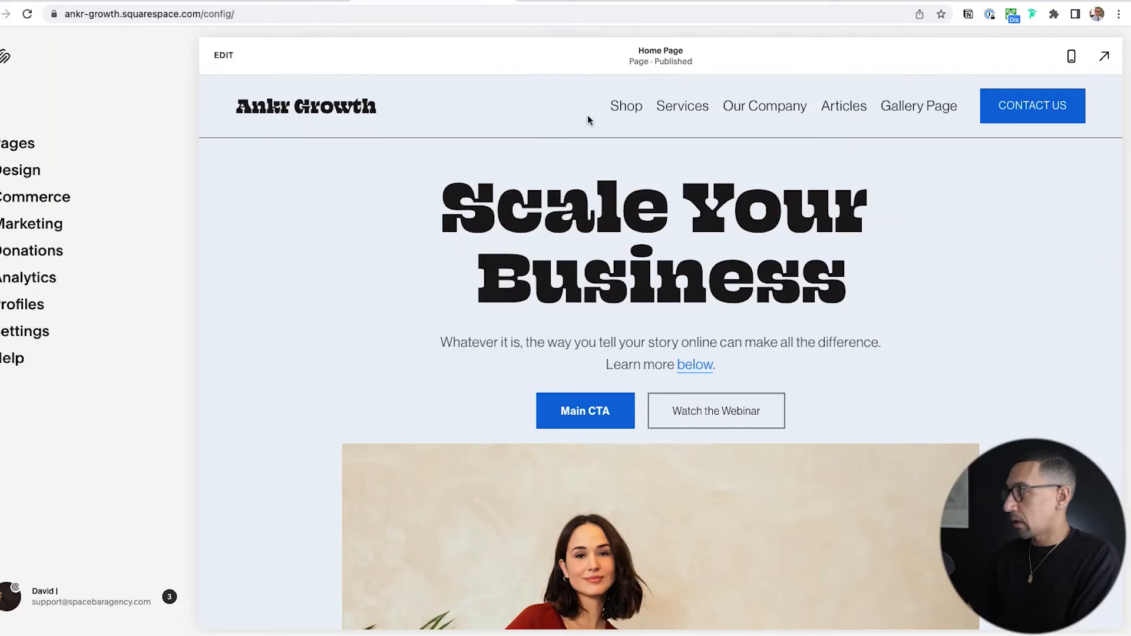
{"action": "mouse_move", "coordinate": [626, 116]}
{"action": "left_click", "coordinate": [628, 136]}
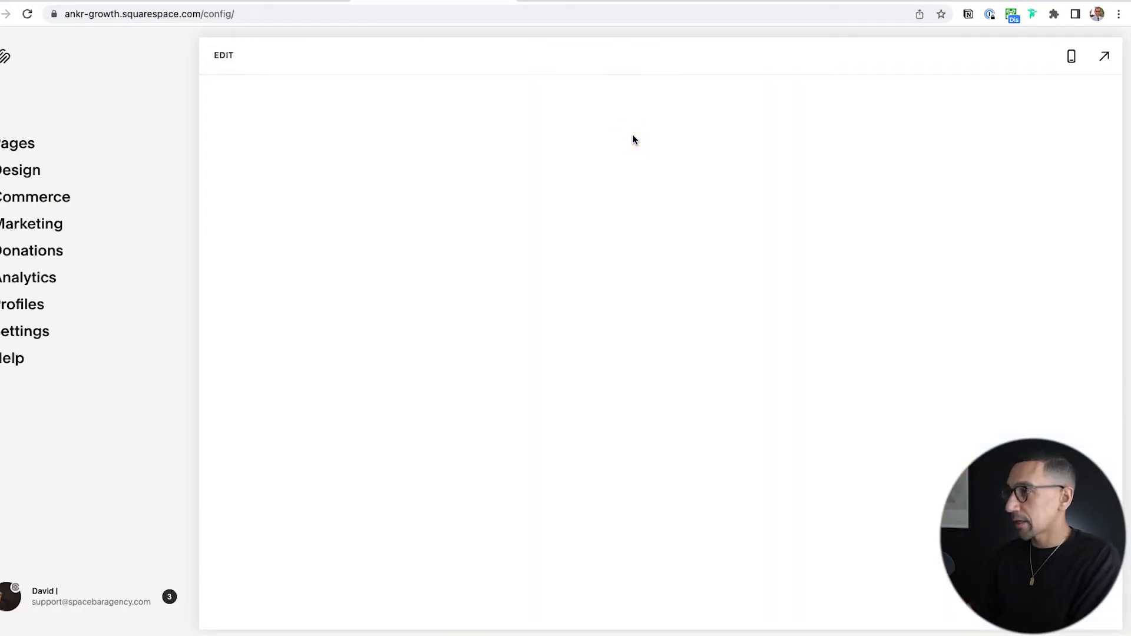
{"action": "scroll", "coordinate": [489, 321], "scroll_direction": "down", "scroll_amount": 2}
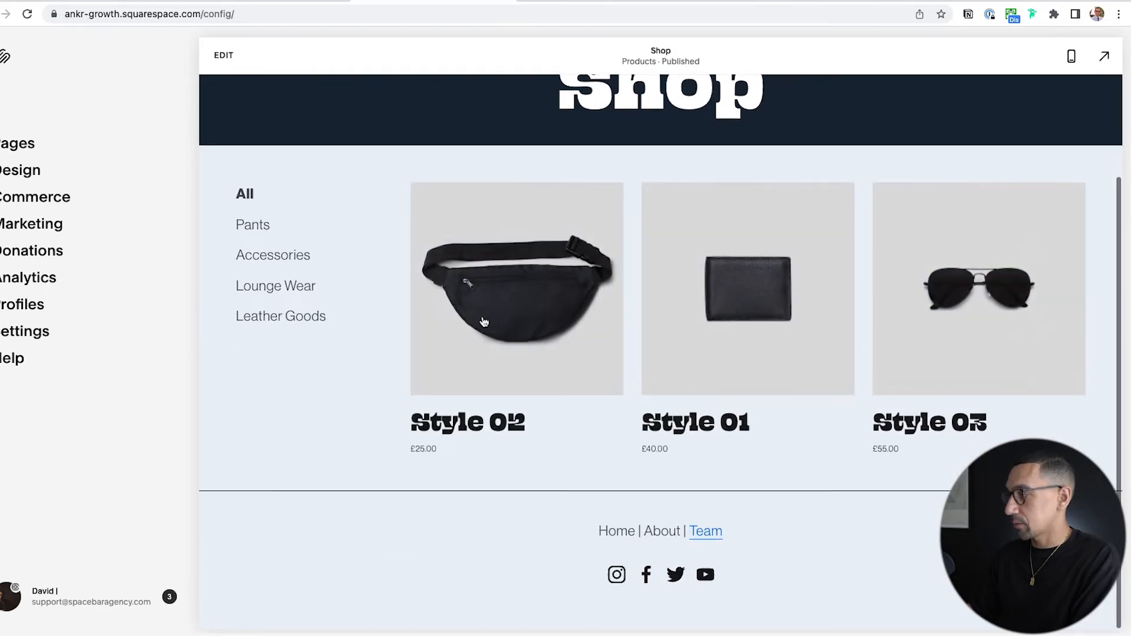
{"action": "left_click", "coordinate": [505, 323]}
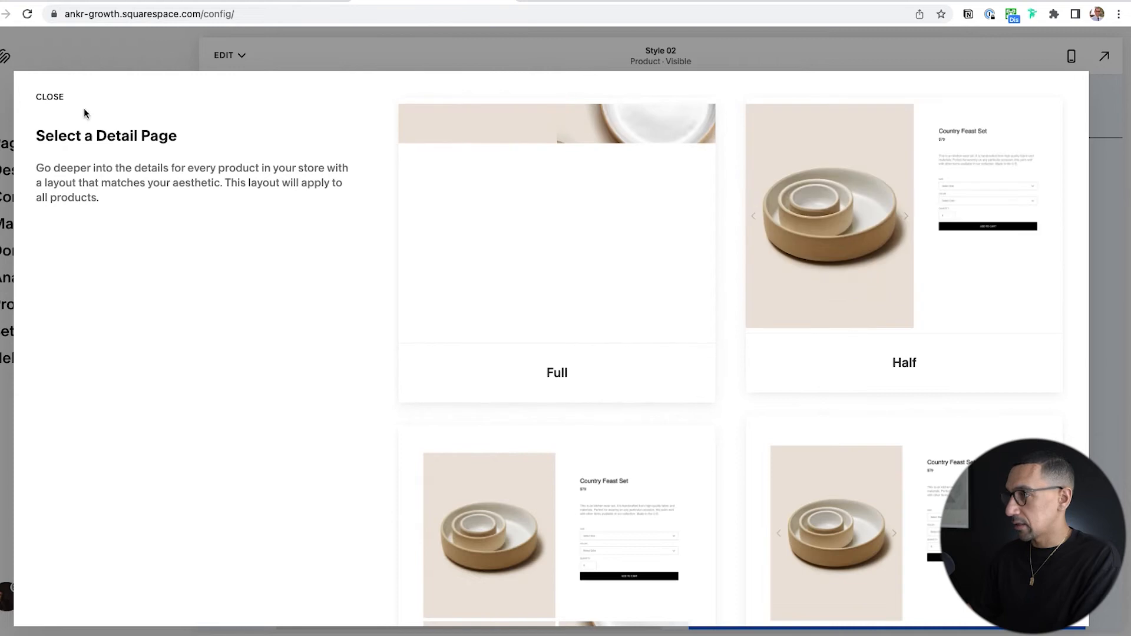
{"action": "left_click", "coordinate": [50, 97]}
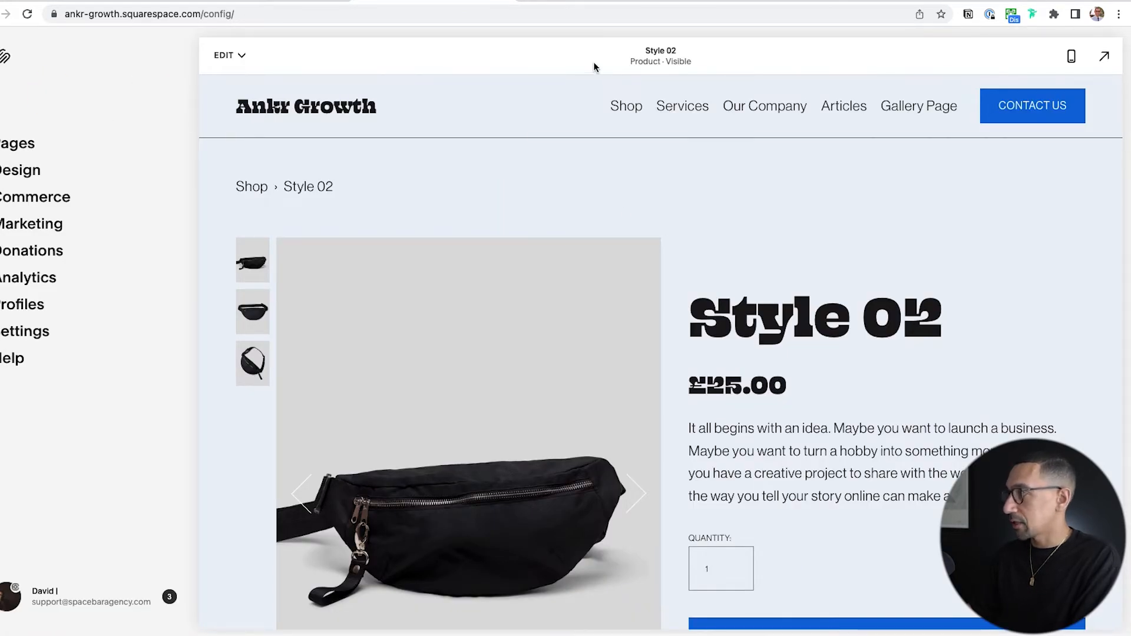
Show the Style 02 product page in full view and copy the path /shop/p/style-02-b9jdm from its address.
{"action": "left_click", "coordinate": [1106, 57]}
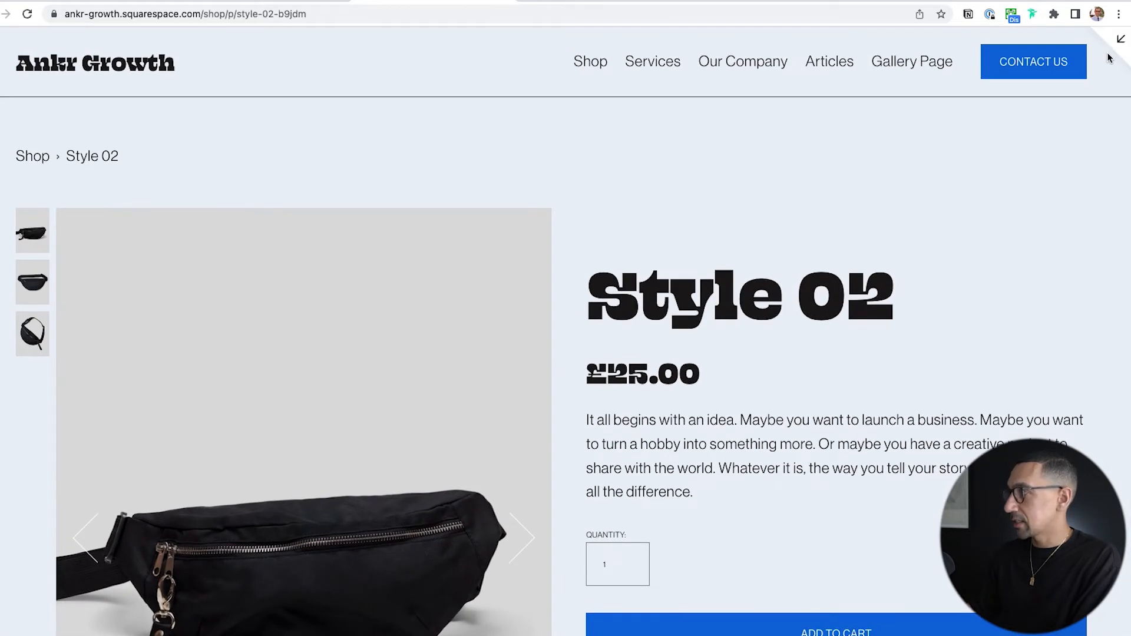
{"action": "left_click", "coordinate": [1120, 40]}
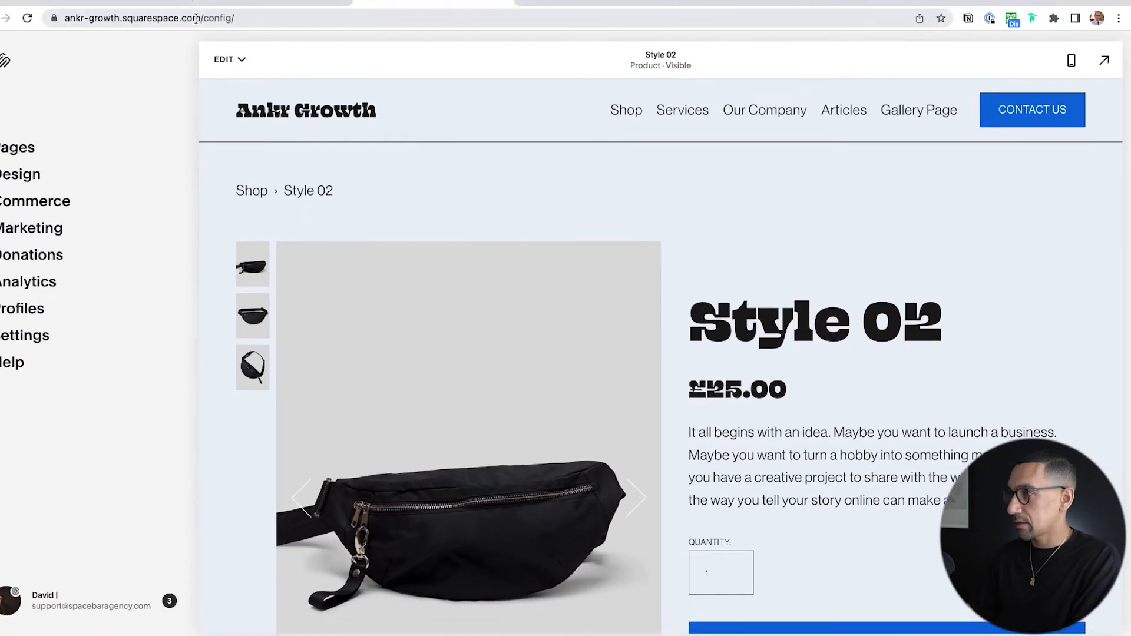
{"action": "left_click", "coordinate": [1104, 59]}
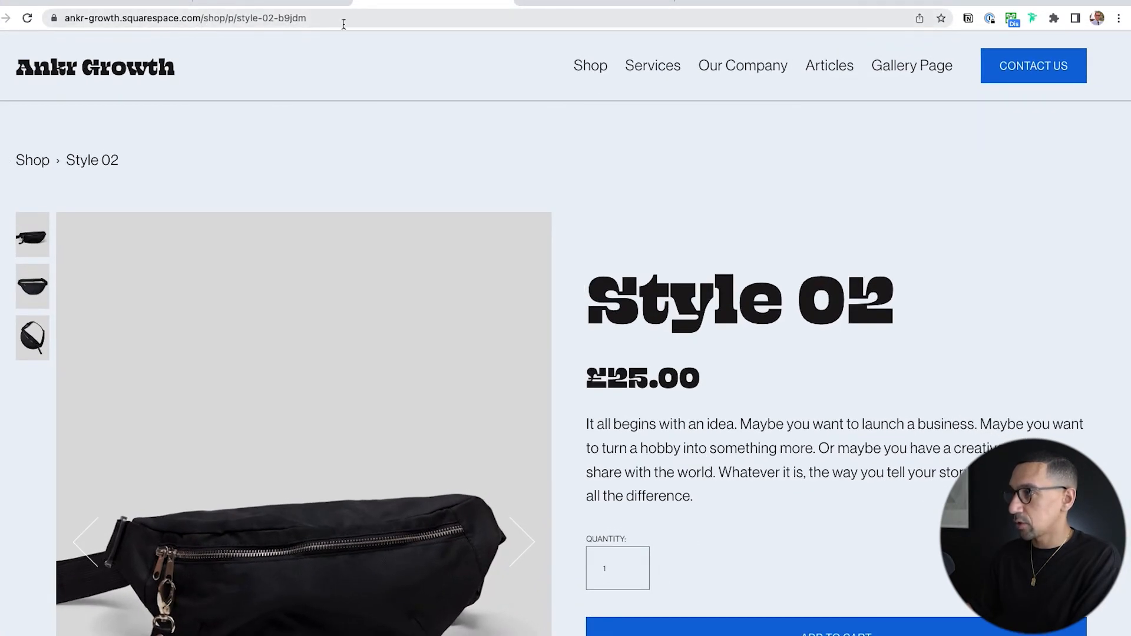
{"action": "left_click_drag", "start_coordinate": [315, 18], "coordinate": [234, 19]}
{"action": "key", "text": "ctrl+c"}
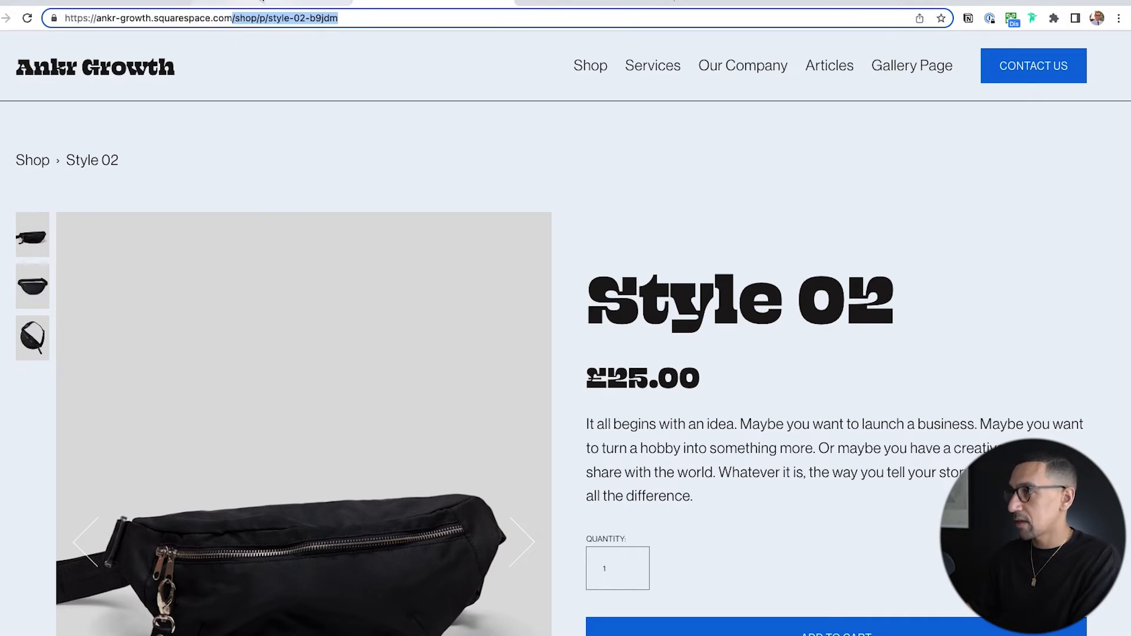
Back in the home page editor tab, set the button's page link to /shop/p/style-02-b9jdm and save it.
{"action": "left_click", "coordinate": [271, 4]}
{"action": "left_click", "coordinate": [553, 254]}
{"action": "key", "text": "ctrl+v"}
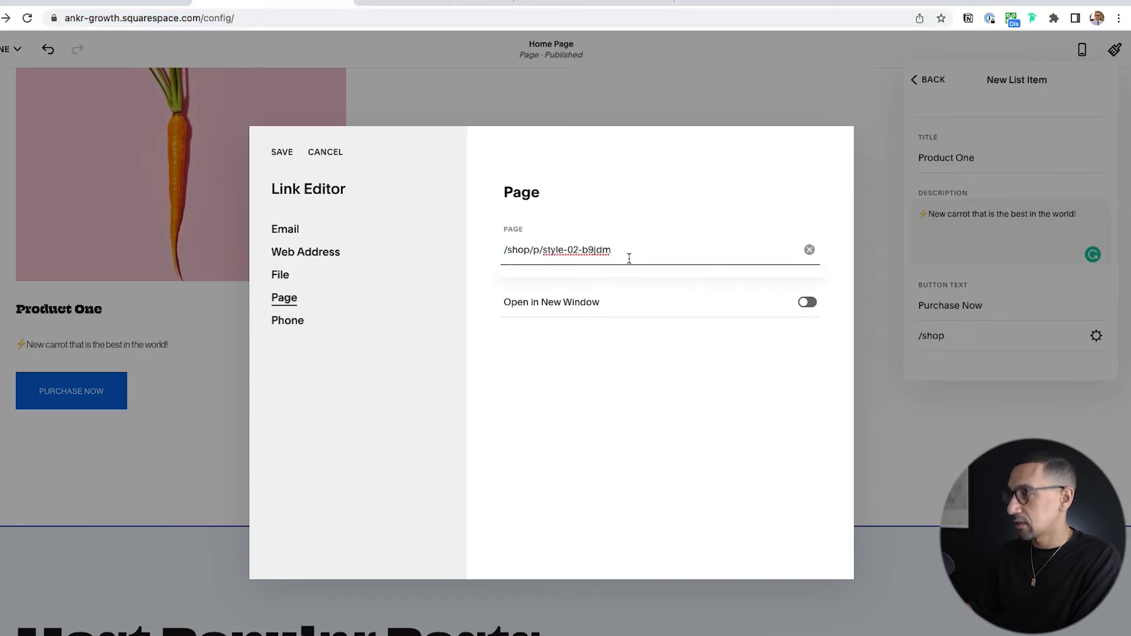
{"action": "left_click", "coordinate": [284, 154]}
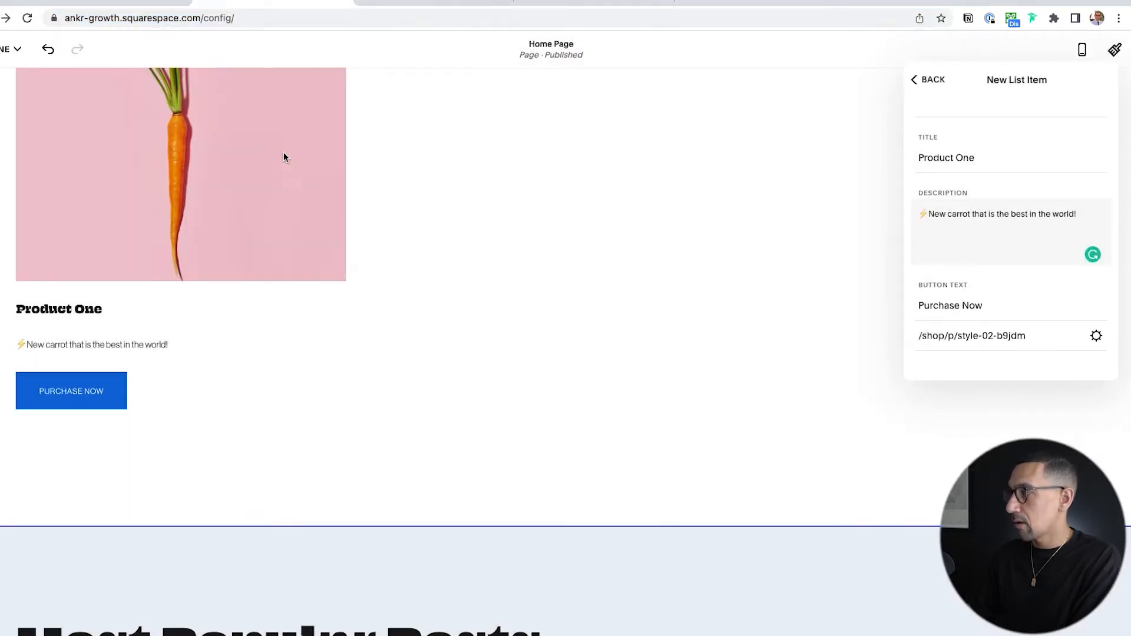
{"action": "scroll", "coordinate": [1010, 299], "scroll_direction": "up", "scroll_amount": 5}
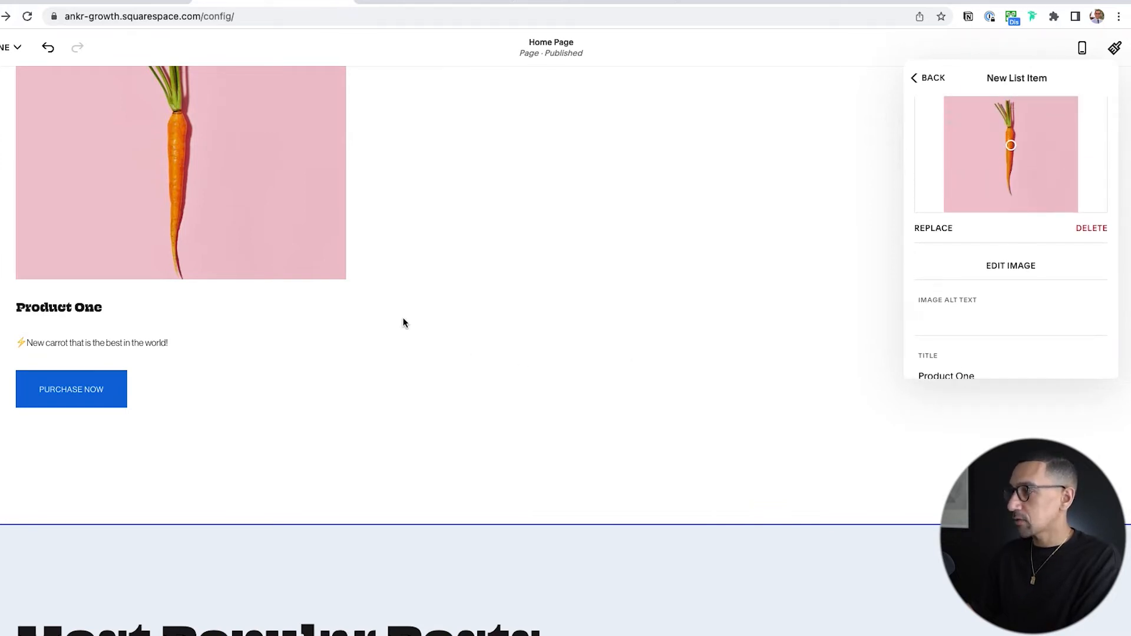
Return to the section's item list, add a second list item and give it the red chilli image from the image library.
{"action": "scroll", "coordinate": [991, 287], "scroll_direction": "up", "scroll_amount": 2}
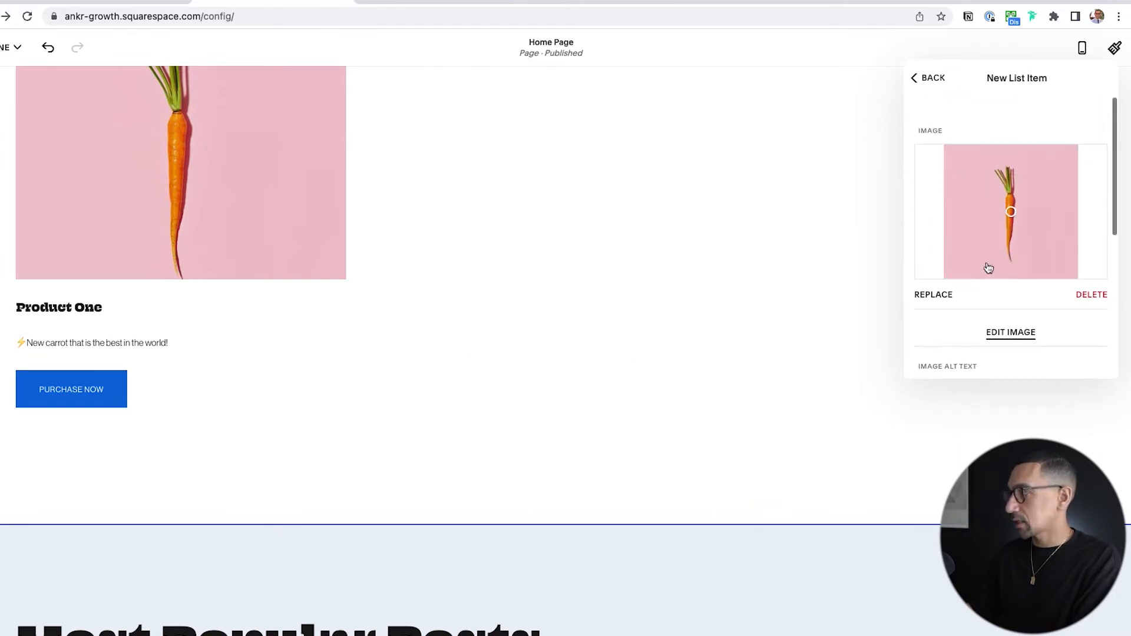
{"action": "left_click", "coordinate": [930, 78]}
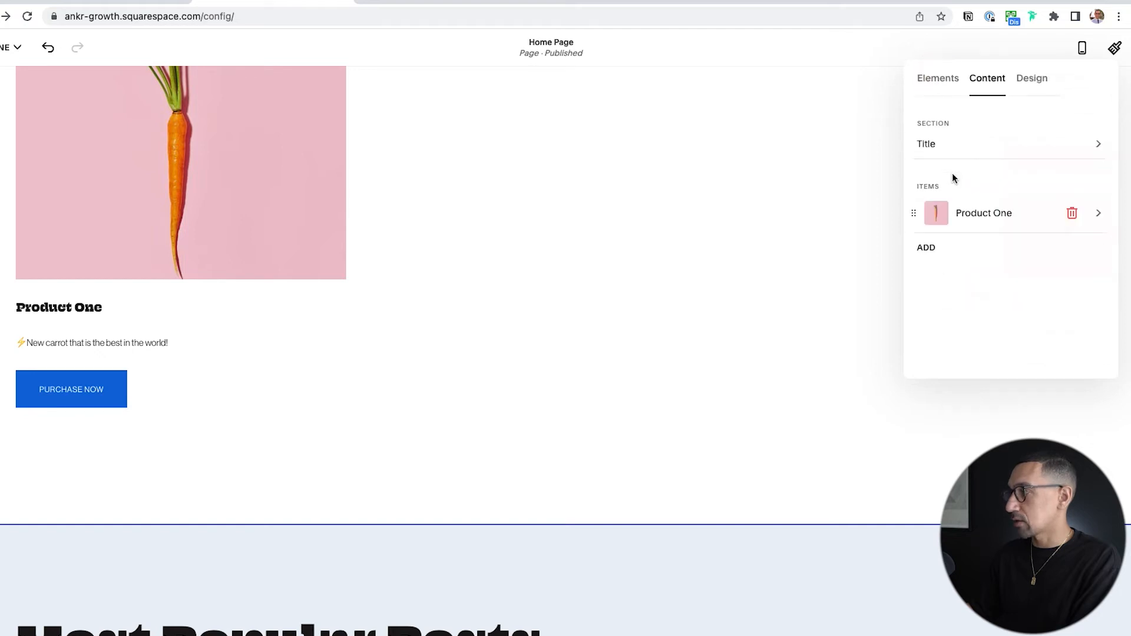
{"action": "left_click", "coordinate": [930, 252]}
{"action": "left_click", "coordinate": [1007, 253]}
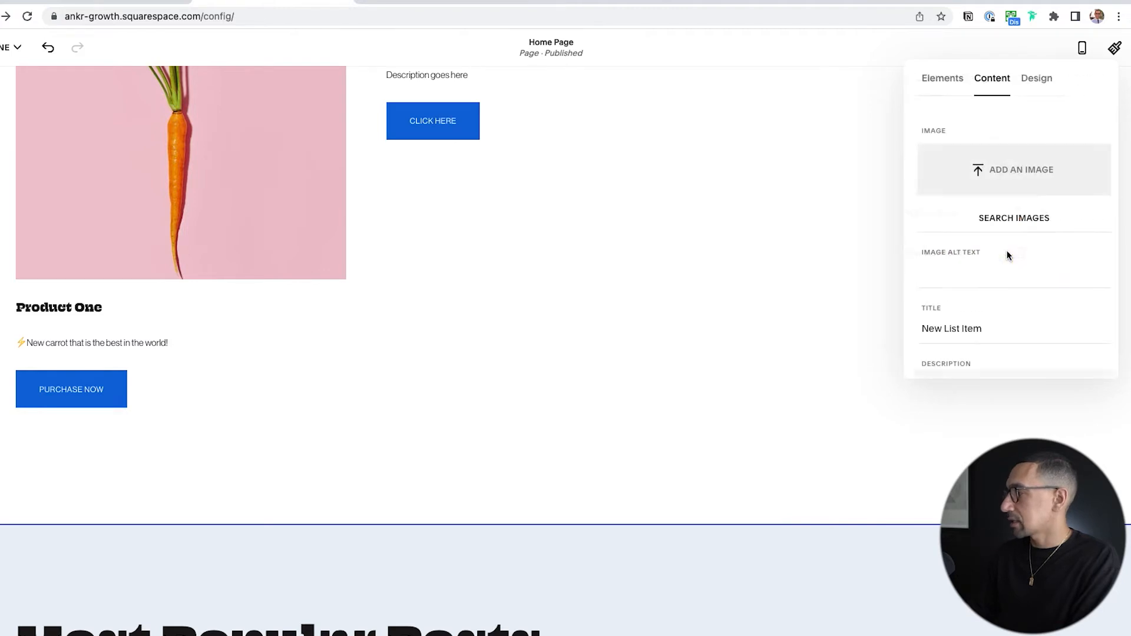
{"action": "left_click", "coordinate": [1004, 219]}
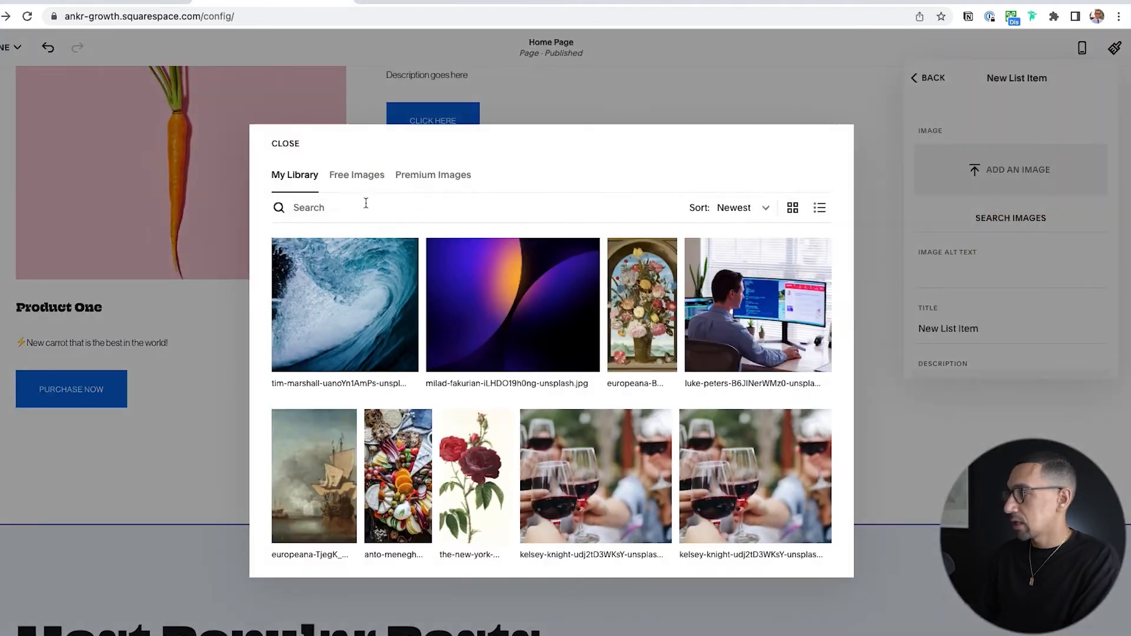
{"action": "scroll", "coordinate": [482, 359], "scroll_direction": "down", "scroll_amount": 20}
{"action": "left_click", "coordinate": [354, 442]}
{"action": "left_click", "coordinate": [807, 555]}
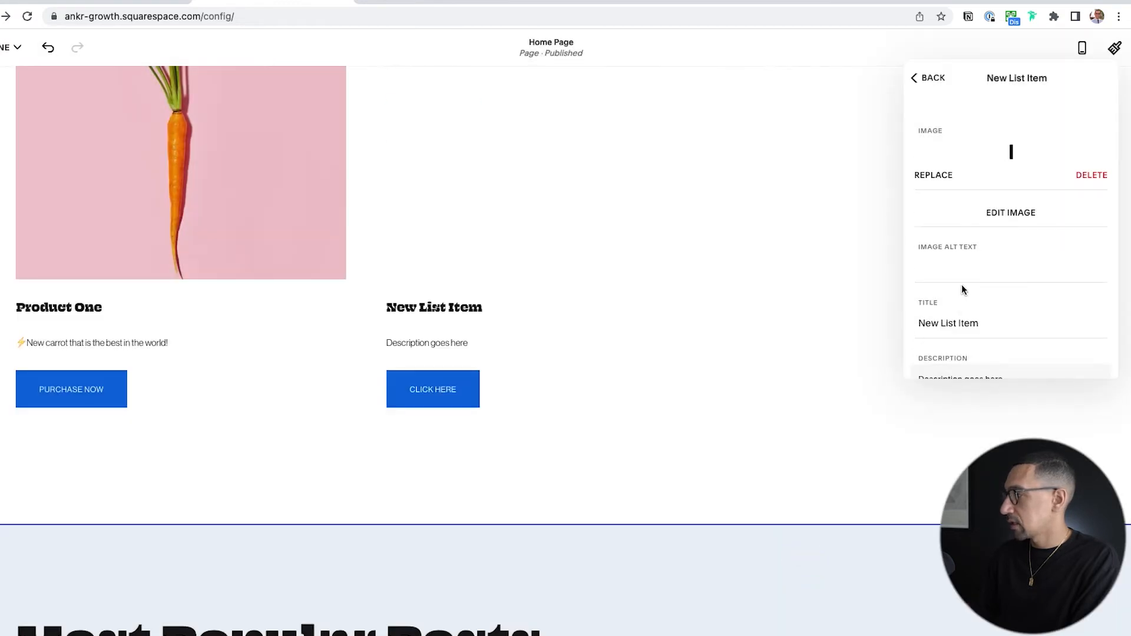
Title the new list item "Product Two" and place the cursor in its description.
{"action": "scroll", "coordinate": [962, 285], "scroll_direction": "down", "scroll_amount": 3}
{"action": "triple_click", "coordinate": [967, 180]}
{"action": "type", "text": "P"}
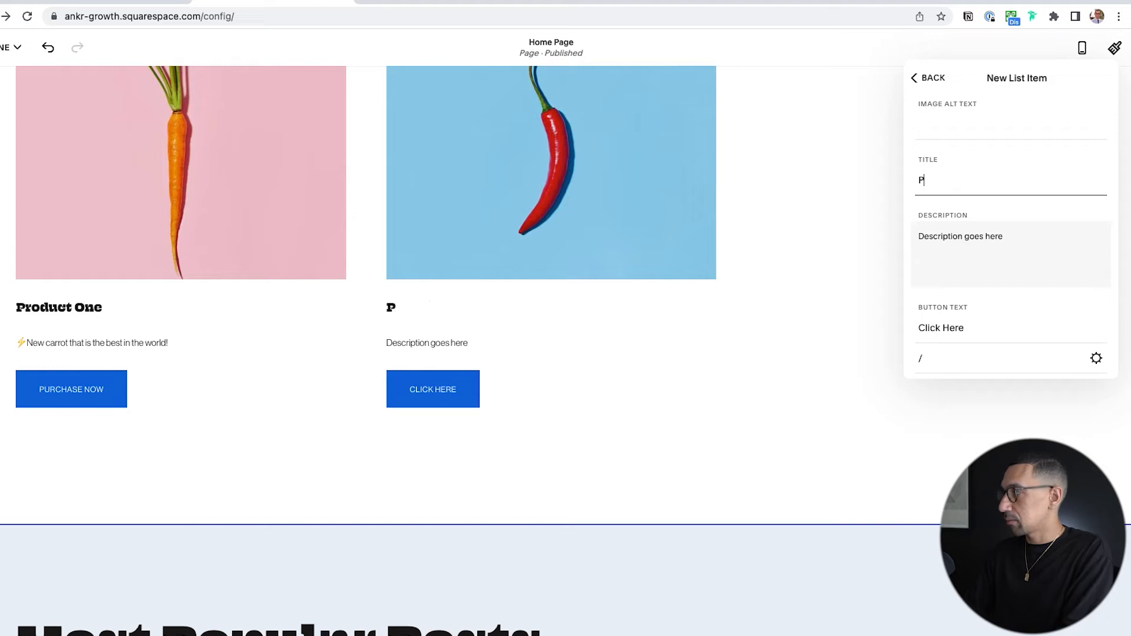
{"action": "type", "text": "roduct Two"}
{"action": "left_click", "coordinate": [995, 250]}
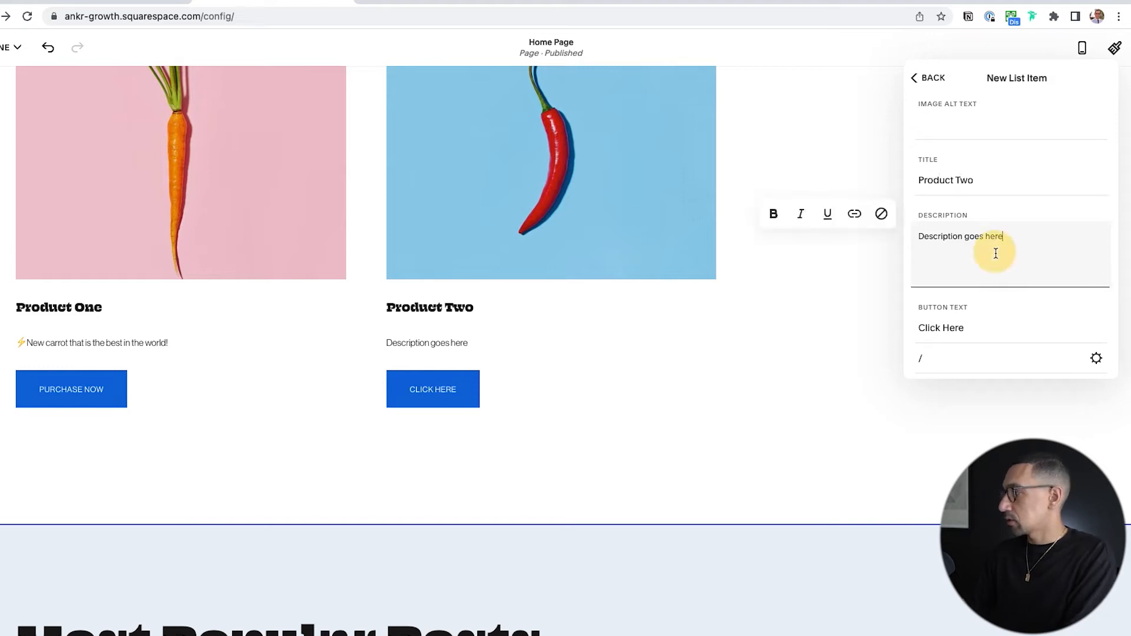
Set Product Two's button text to "Purchase Now" and its link to /shop/p/style-02-b9jdm.
{"action": "left_click", "coordinate": [978, 330]}
{"action": "triple_click", "coordinate": [978, 330]}
{"action": "type", "text": "Purchase Now"}
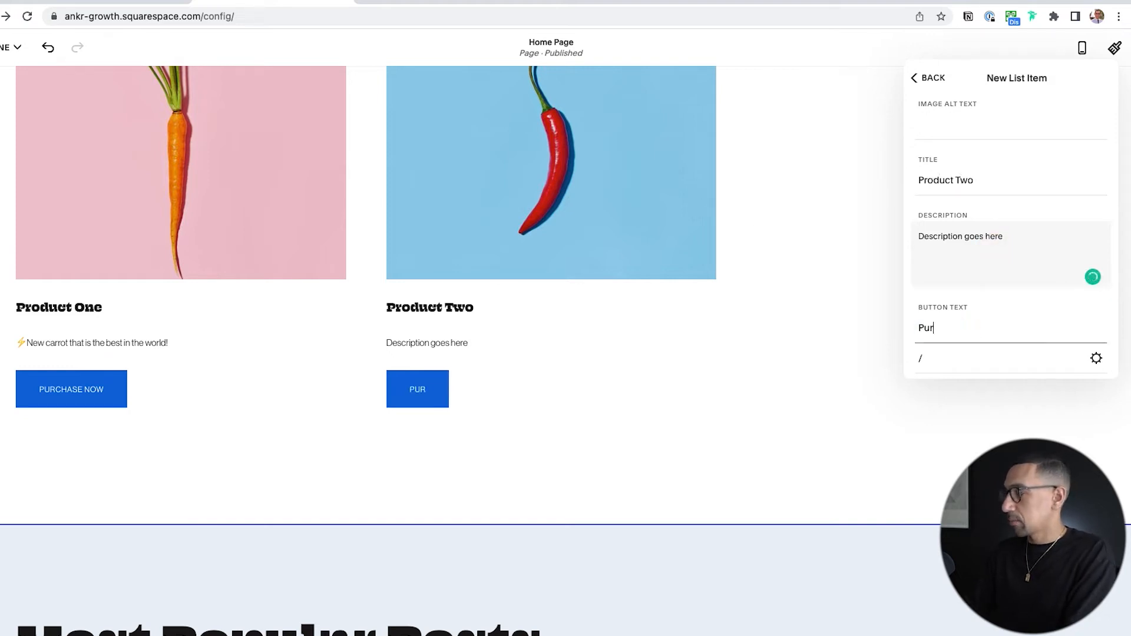
{"action": "left_click", "coordinate": [974, 359]}
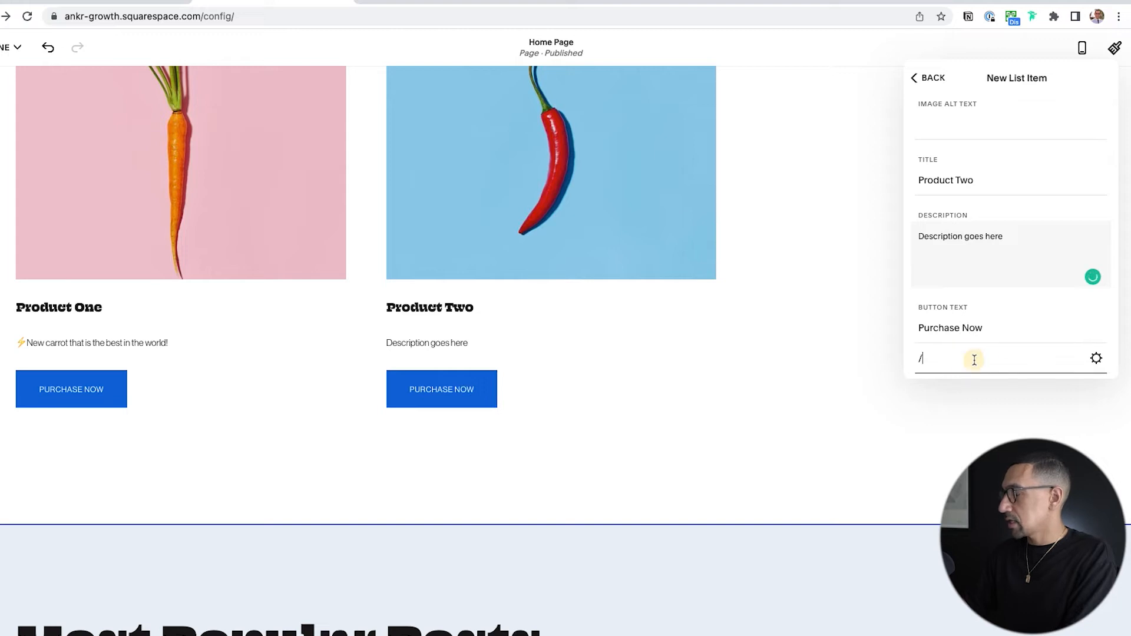
{"action": "key", "text": "ctrl+v"}
Switch to the shop's browser tab, look through the Style 02 product page and leave its full view.
{"action": "left_click", "coordinate": [403, 3]}
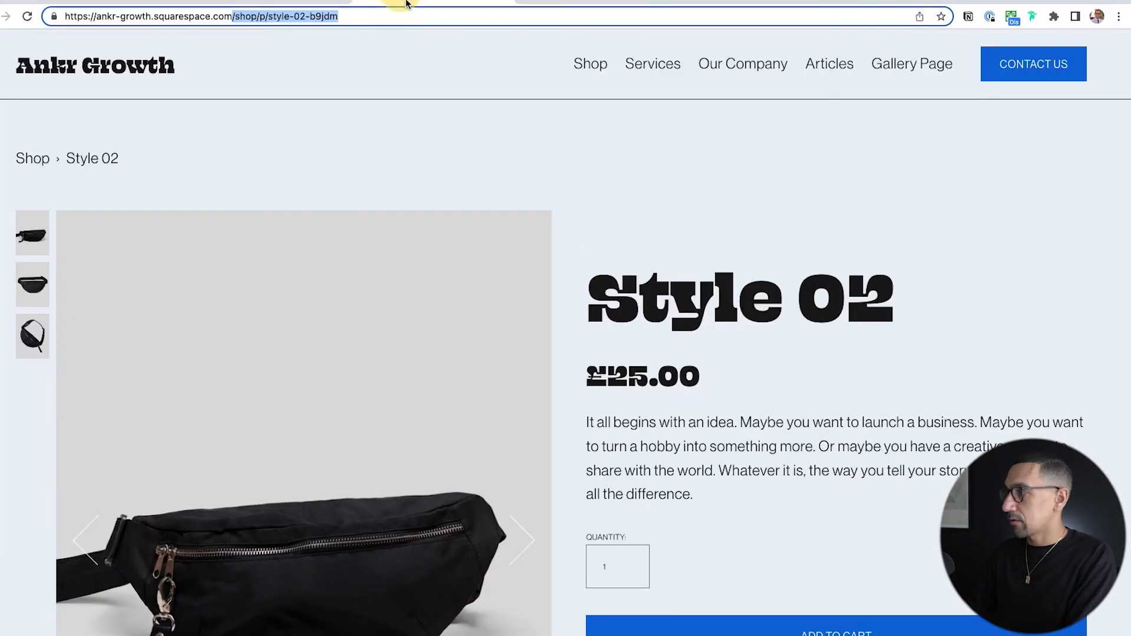
{"action": "scroll", "coordinate": [271, 245], "scroll_direction": "down", "scroll_amount": 8}
{"action": "scroll", "coordinate": [402, 281], "scroll_direction": "down", "scroll_amount": 15}
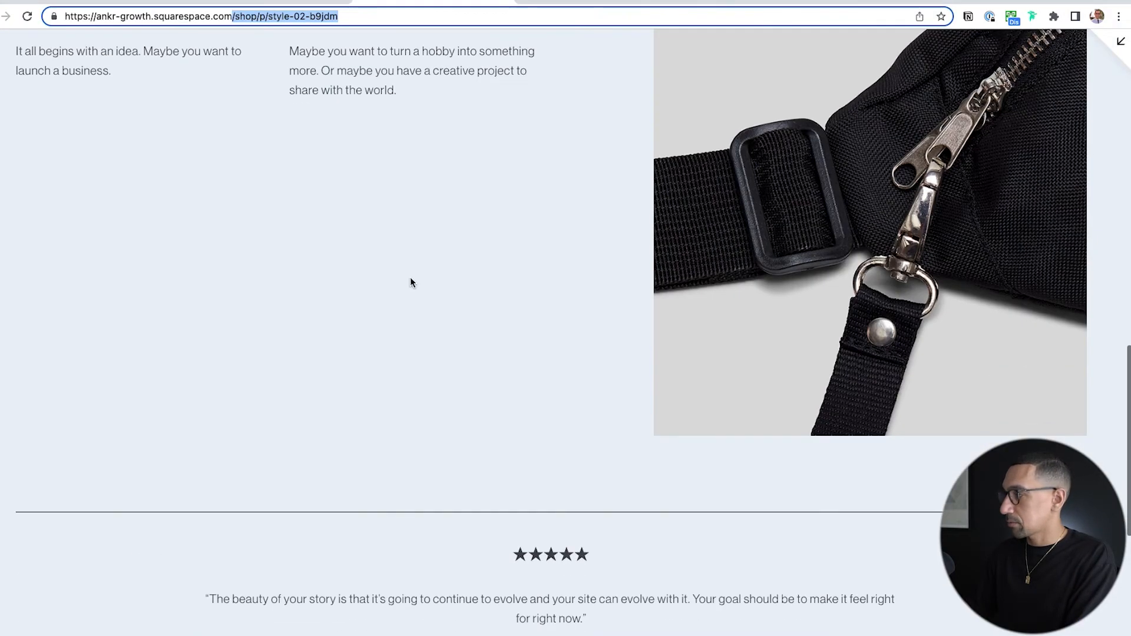
{"action": "scroll", "coordinate": [414, 280], "scroll_direction": "up", "scroll_amount": 20}
{"action": "scroll", "coordinate": [645, 176], "scroll_direction": "left", "scroll_amount": 5}
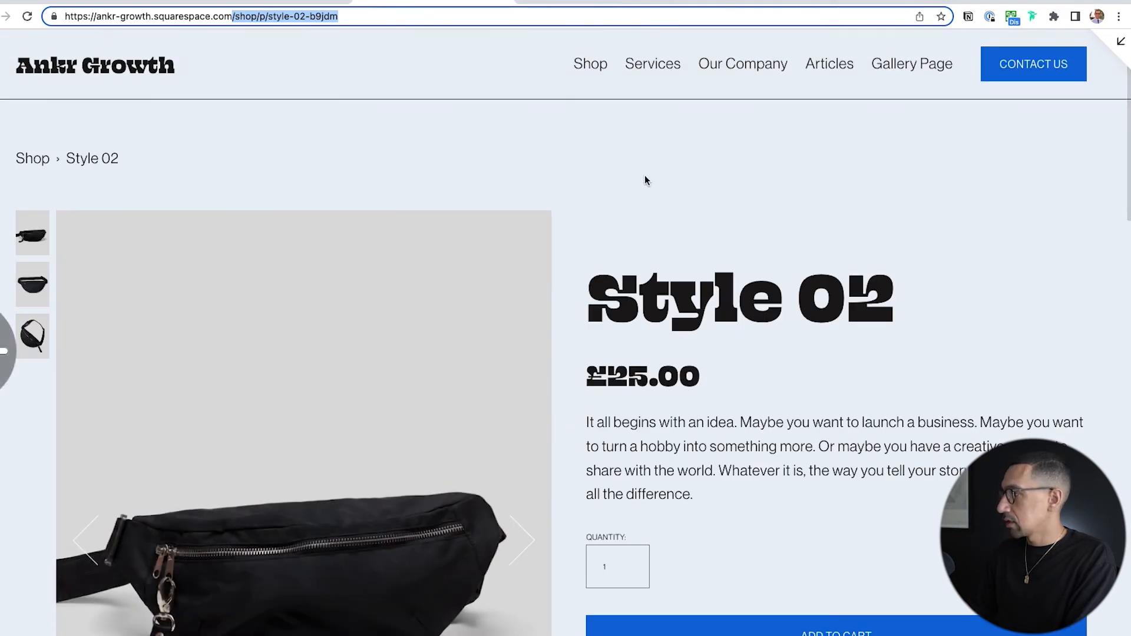
{"action": "right_click", "coordinate": [551, 226]}
{"action": "key", "text": "Escape"}
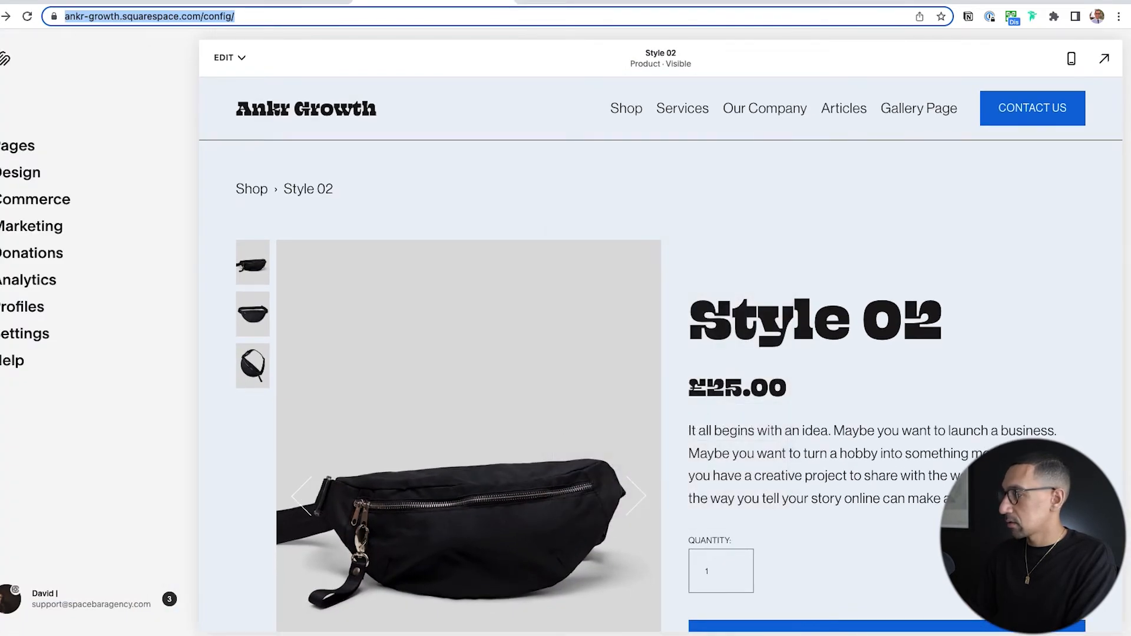
Show the Style 01 product page in full view and copy the path /shop/p/style-01-8w52y from its address.
{"action": "left_click", "coordinate": [1104, 58]}
{"action": "left_click_drag", "start_coordinate": [310, 16], "coordinate": [200, 16]}
{"action": "key", "text": "super+c"}
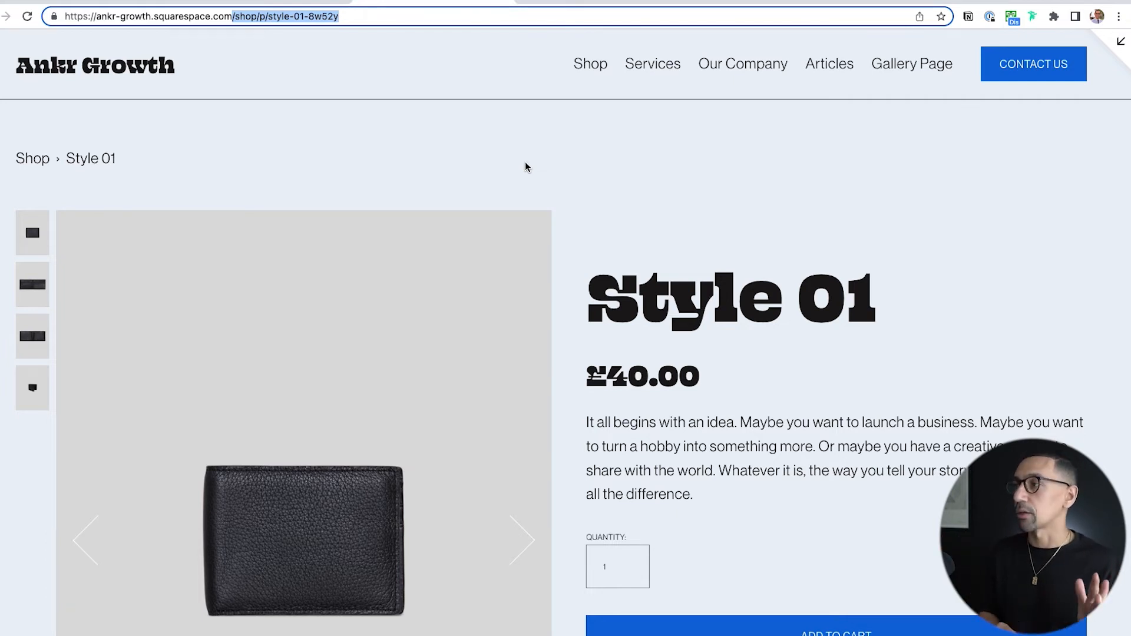
Back in the home page editor tab, replace Product Two's button link with /shop/p/style-01-8w52y and return to the item list.
{"action": "left_click", "coordinate": [274, 6]}
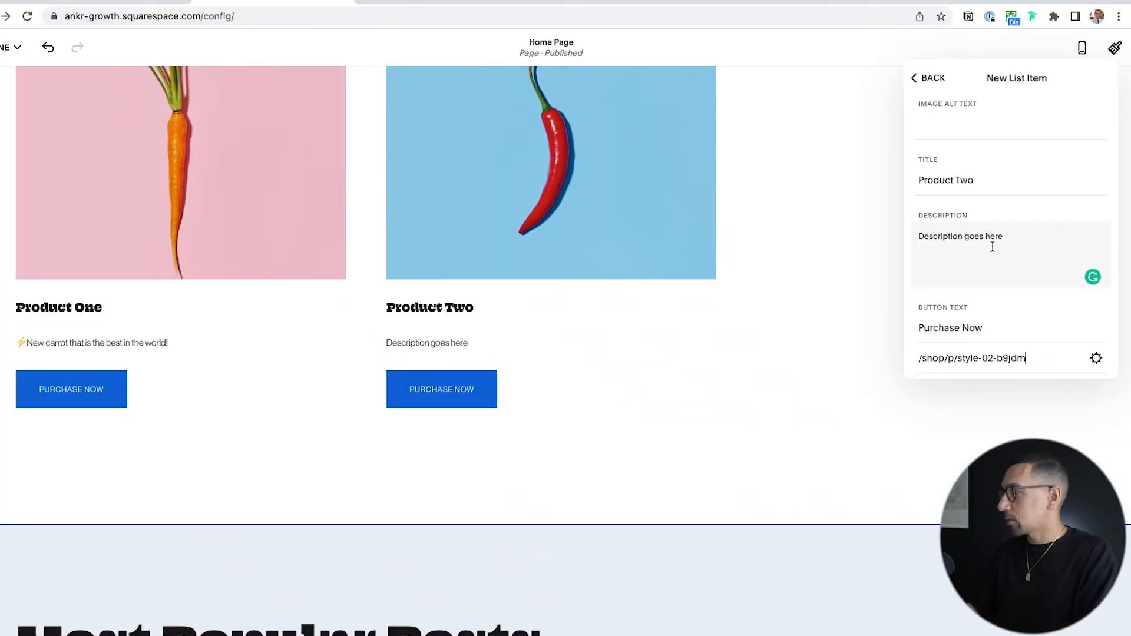
{"action": "key", "text": "super+a"}
{"action": "key", "text": "super+v"}
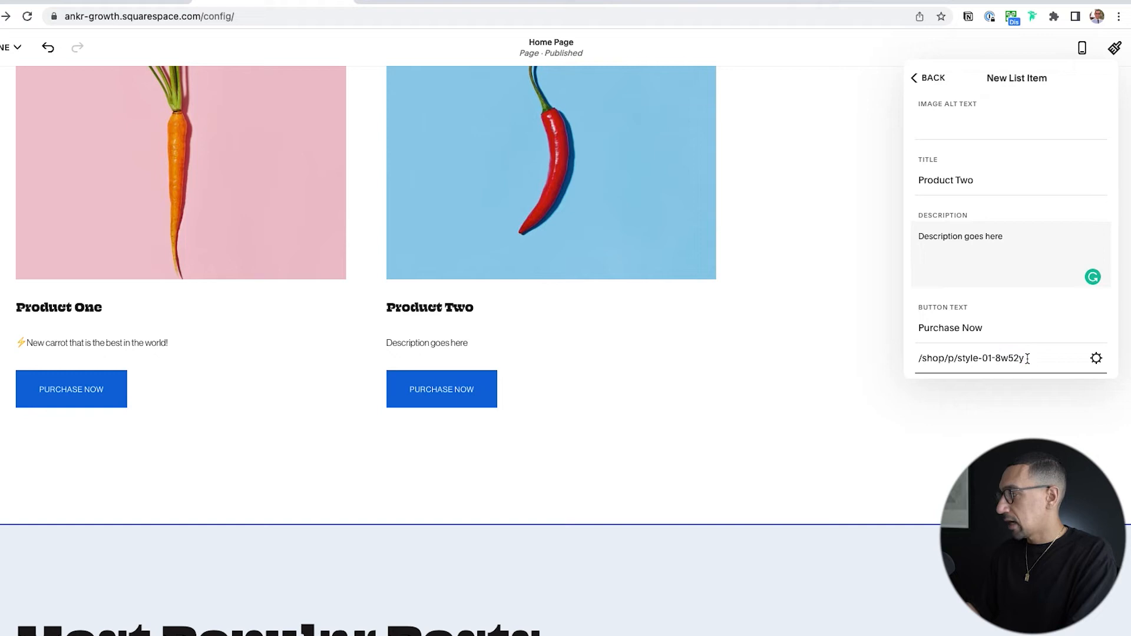
{"action": "left_click", "coordinate": [929, 77]}
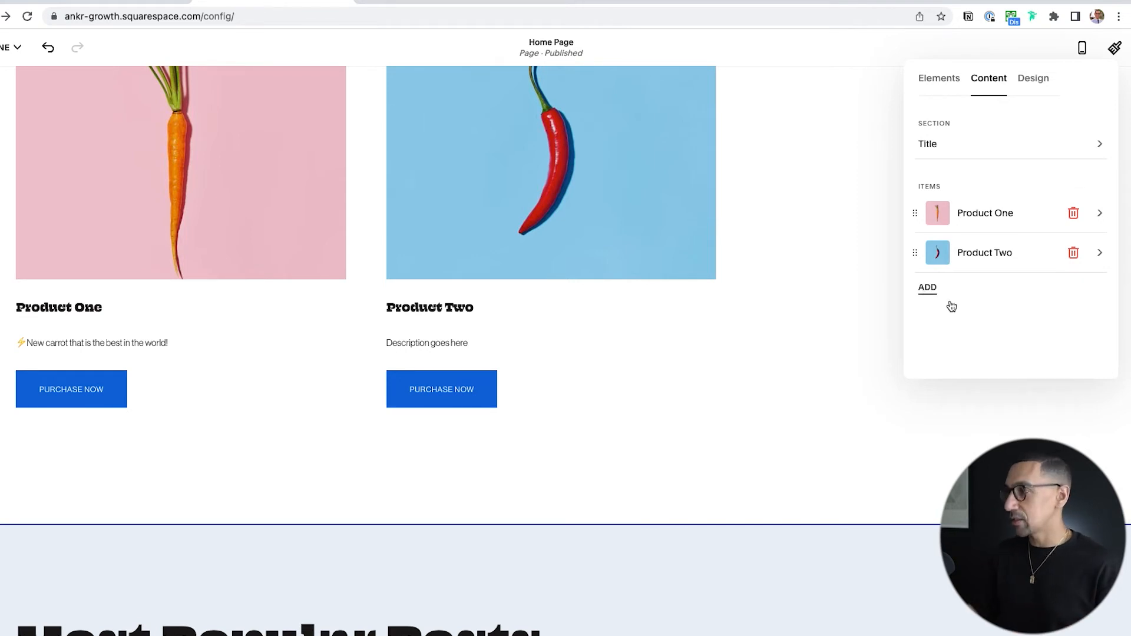
Add a third list item to the section and open the image search for its picture.
{"action": "left_click", "coordinate": [929, 290]}
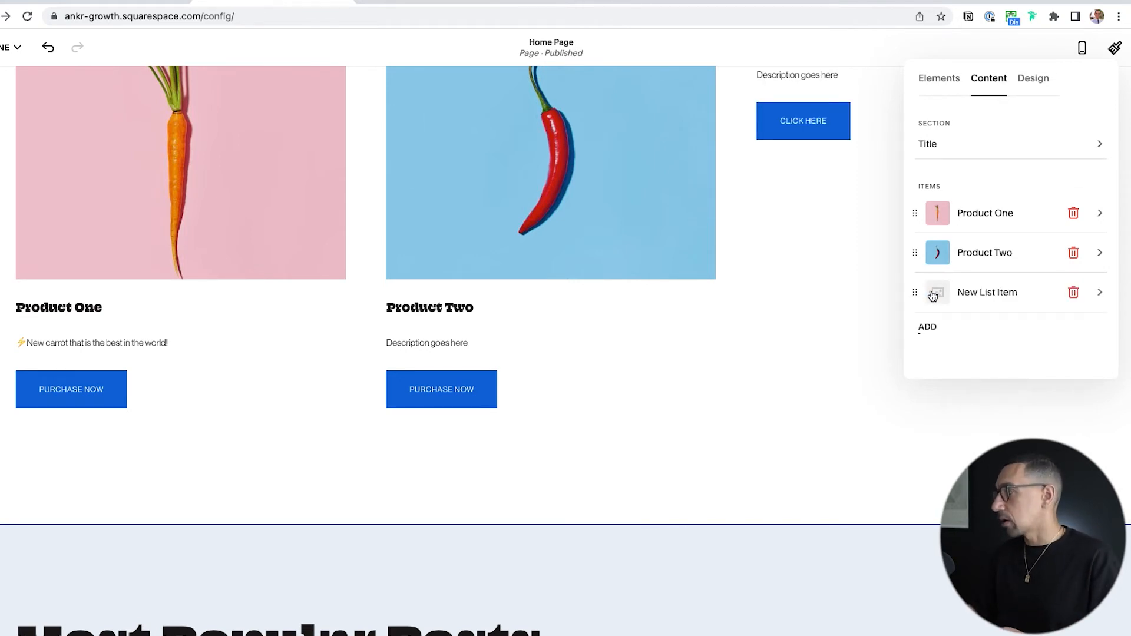
{"action": "left_click", "coordinate": [985, 292]}
{"action": "left_click", "coordinate": [1013, 219]}
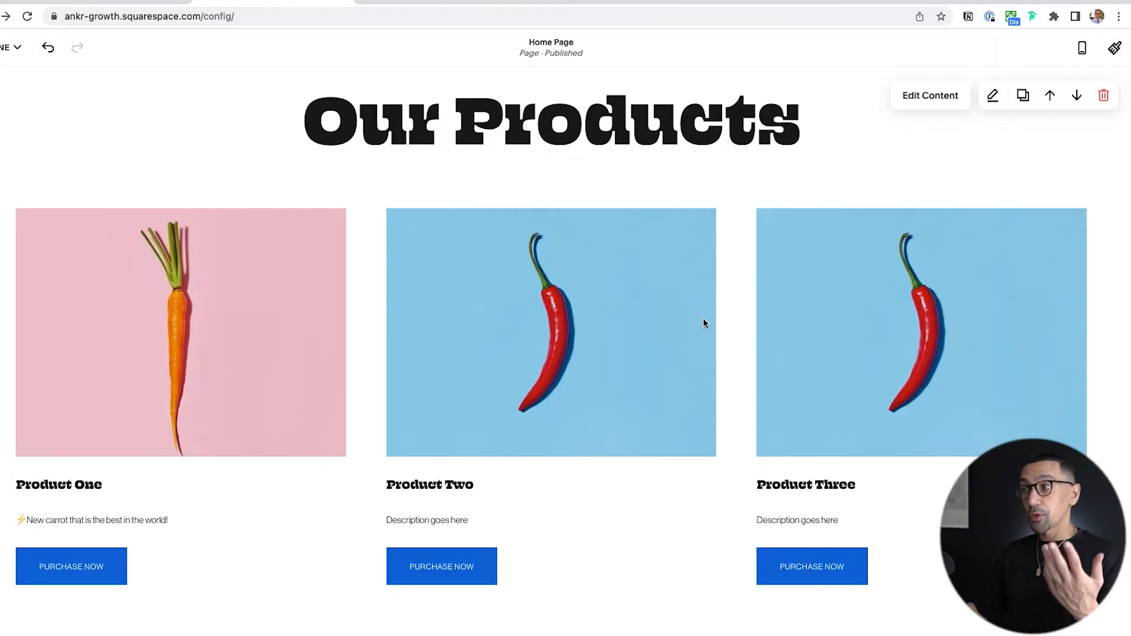
Review the Our Products section on the home page and change its design layout to Banner Slideshow.
{"action": "scroll", "coordinate": [702, 318], "scroll_direction": "up", "scroll_amount": 3}
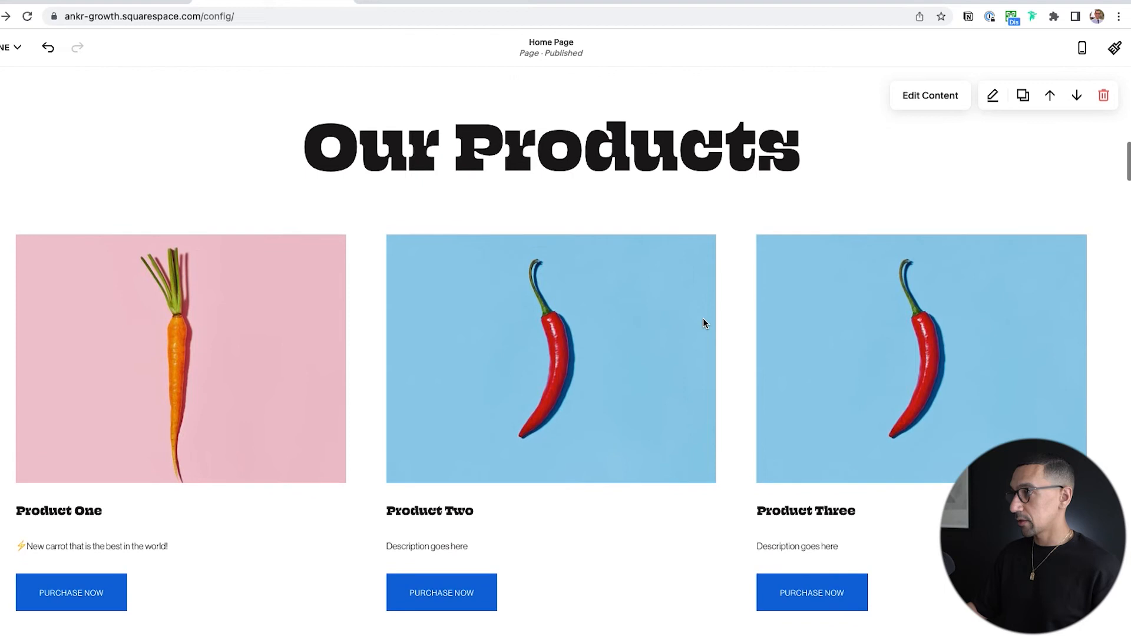
{"action": "scroll", "coordinate": [703, 318], "scroll_direction": "up", "scroll_amount": 10}
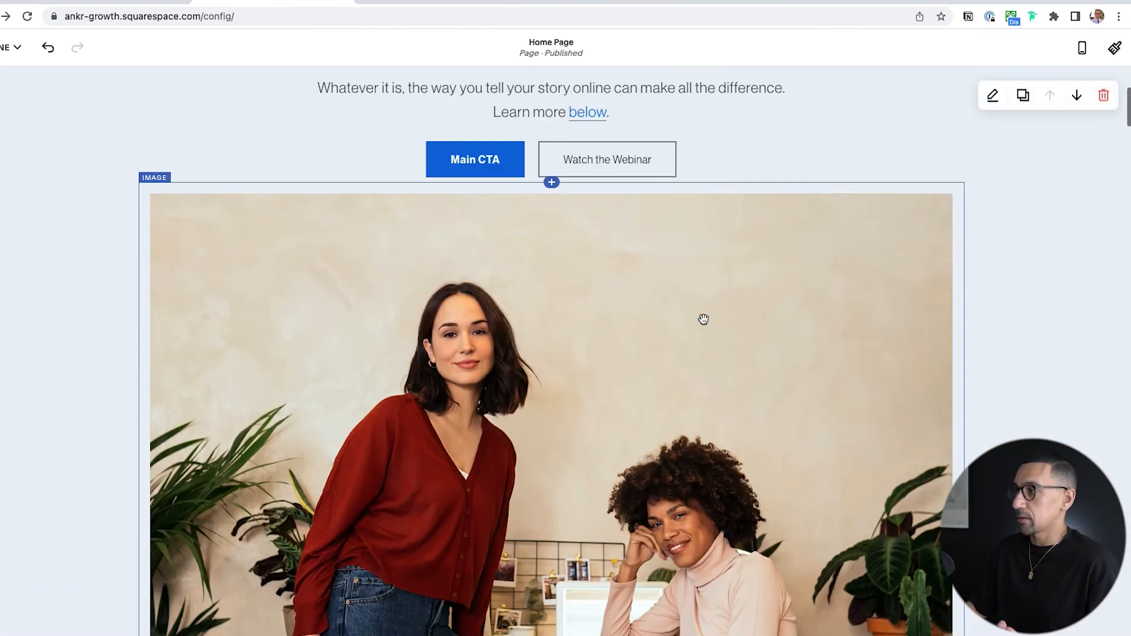
{"action": "scroll", "coordinate": [704, 318], "scroll_direction": "down", "scroll_amount": 13}
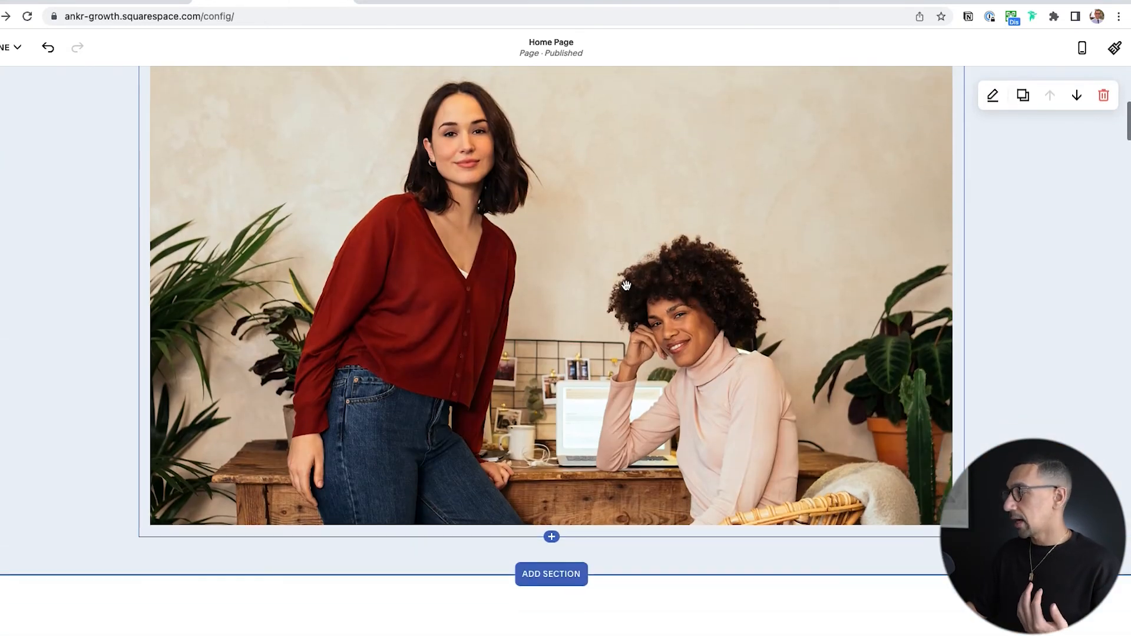
{"action": "scroll", "coordinate": [626, 285], "scroll_direction": "down", "scroll_amount": 2}
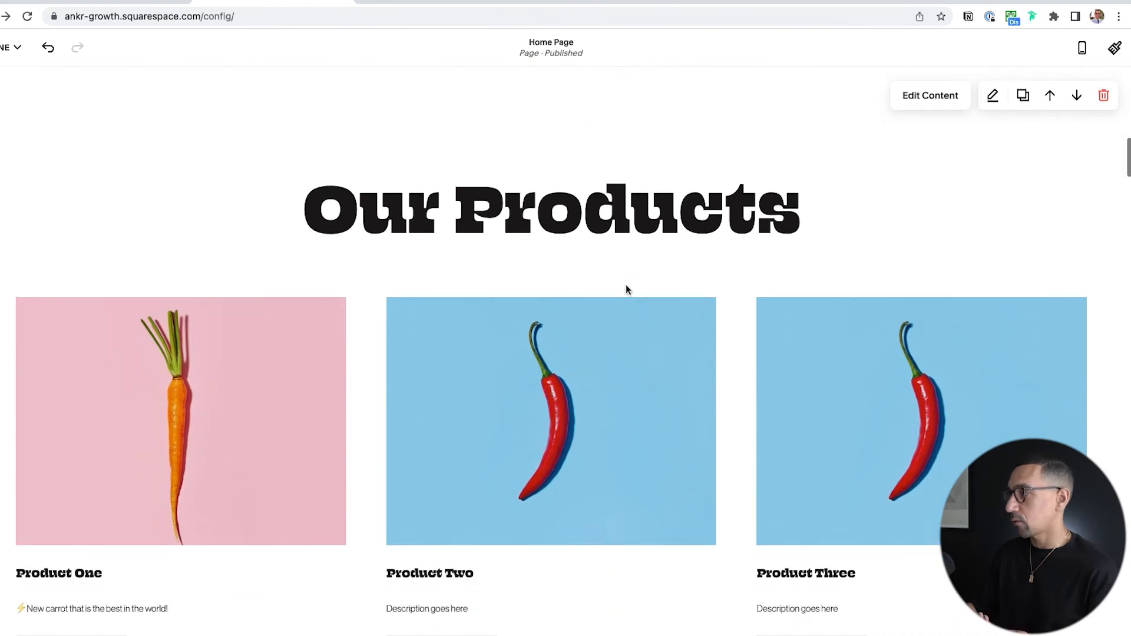
{"action": "left_click", "coordinate": [928, 98]}
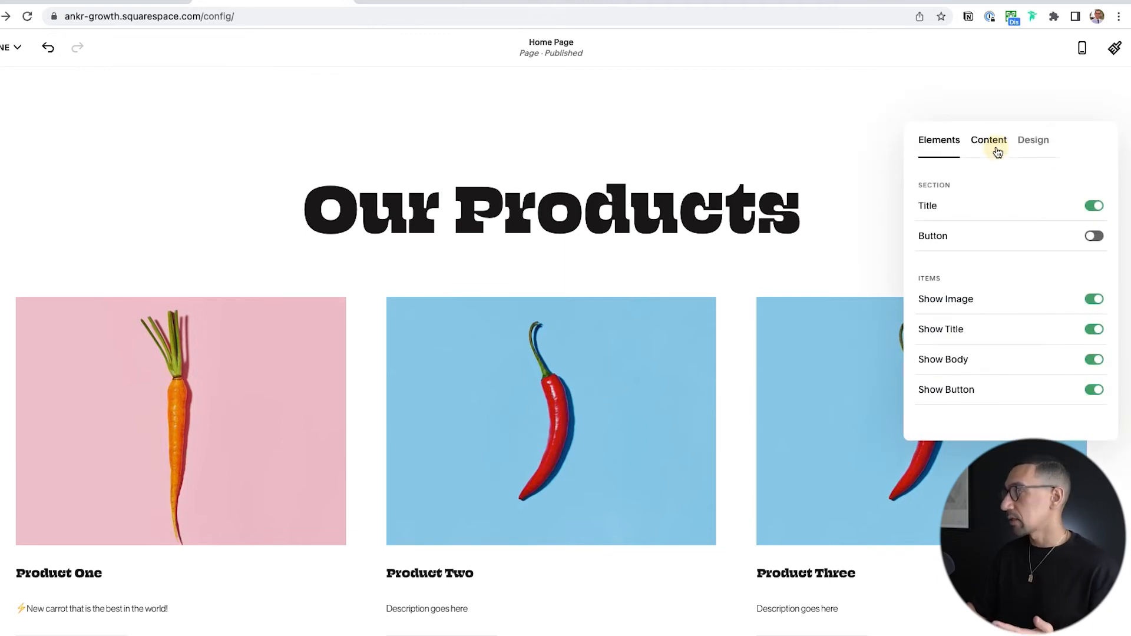
{"action": "left_click", "coordinate": [992, 148]}
{"action": "left_click", "coordinate": [1035, 145]}
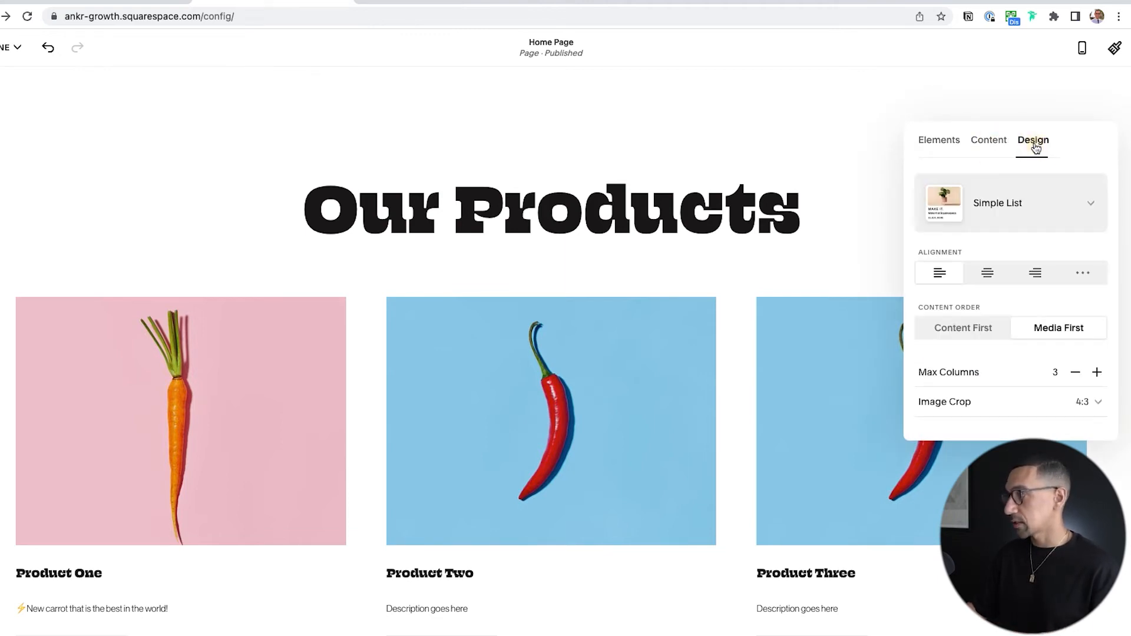
{"action": "left_click", "coordinate": [1022, 202]}
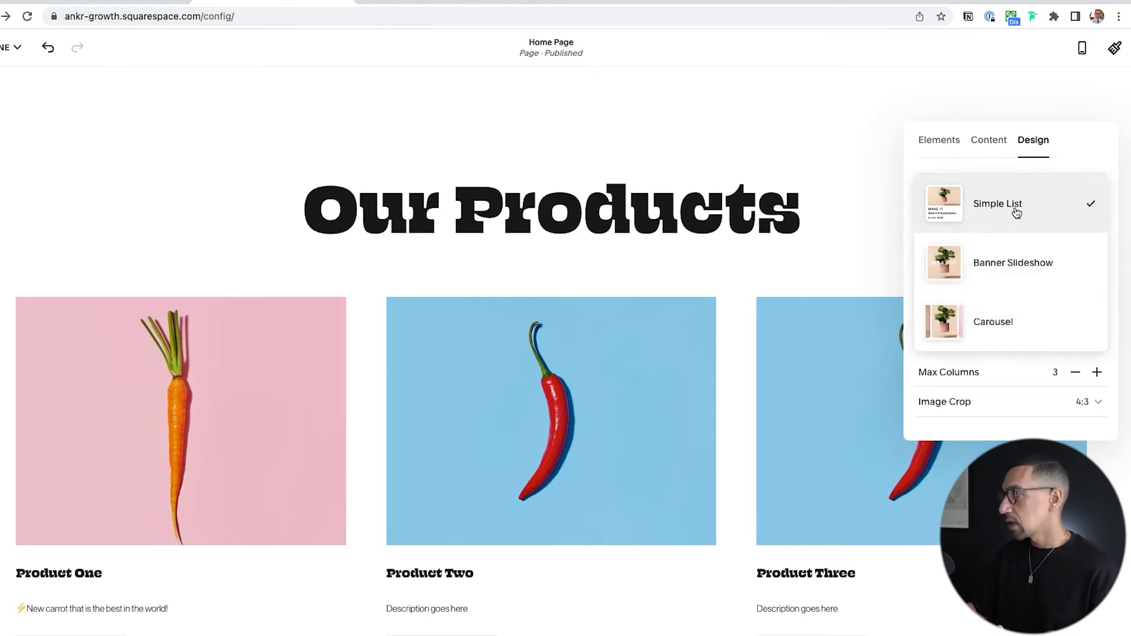
{"action": "left_click", "coordinate": [1011, 263]}
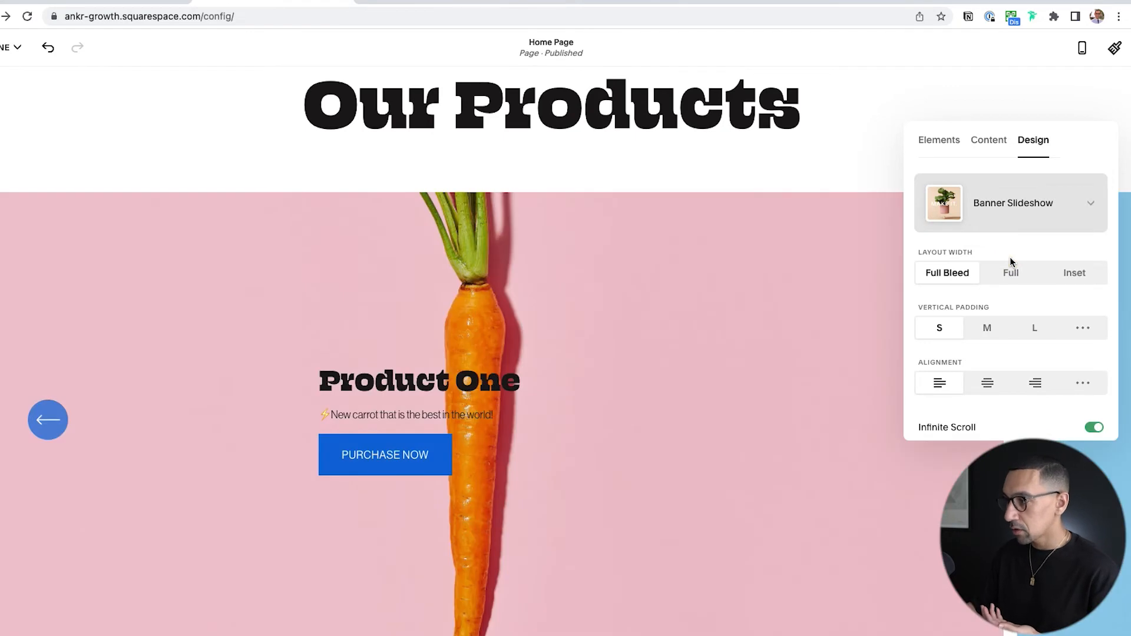
Try the M and L vertical padding sizes on the banner slideshow and set it back to S.
{"action": "scroll", "coordinate": [689, 304], "scroll_direction": "down", "scroll_amount": 2}
{"action": "scroll", "coordinate": [689, 303], "scroll_direction": "up", "scroll_amount": 2}
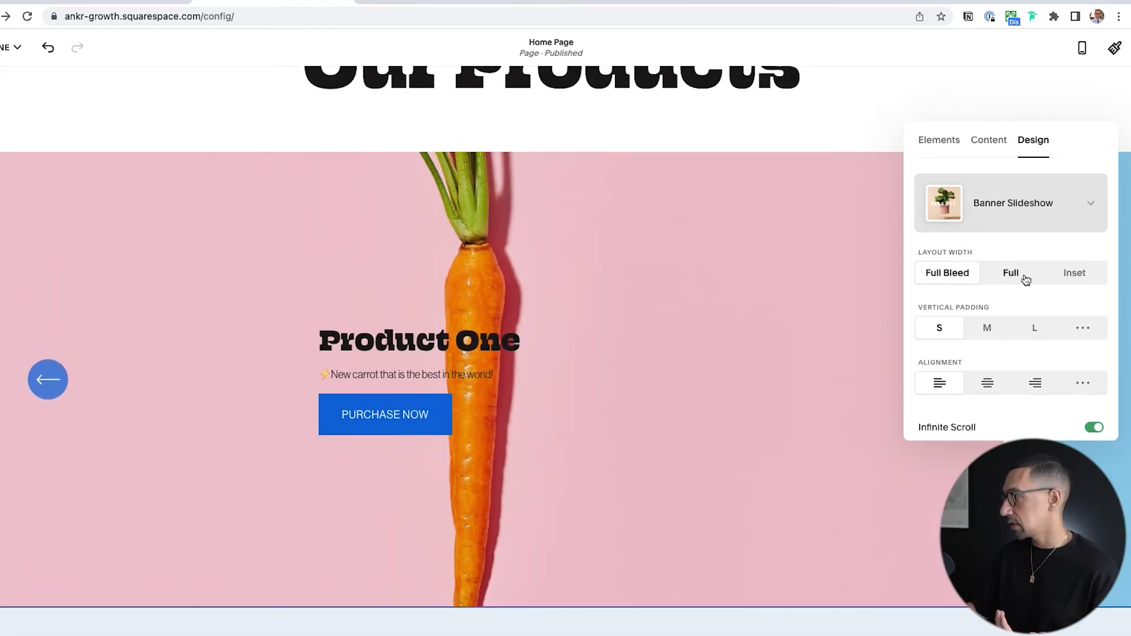
{"action": "left_click", "coordinate": [987, 328]}
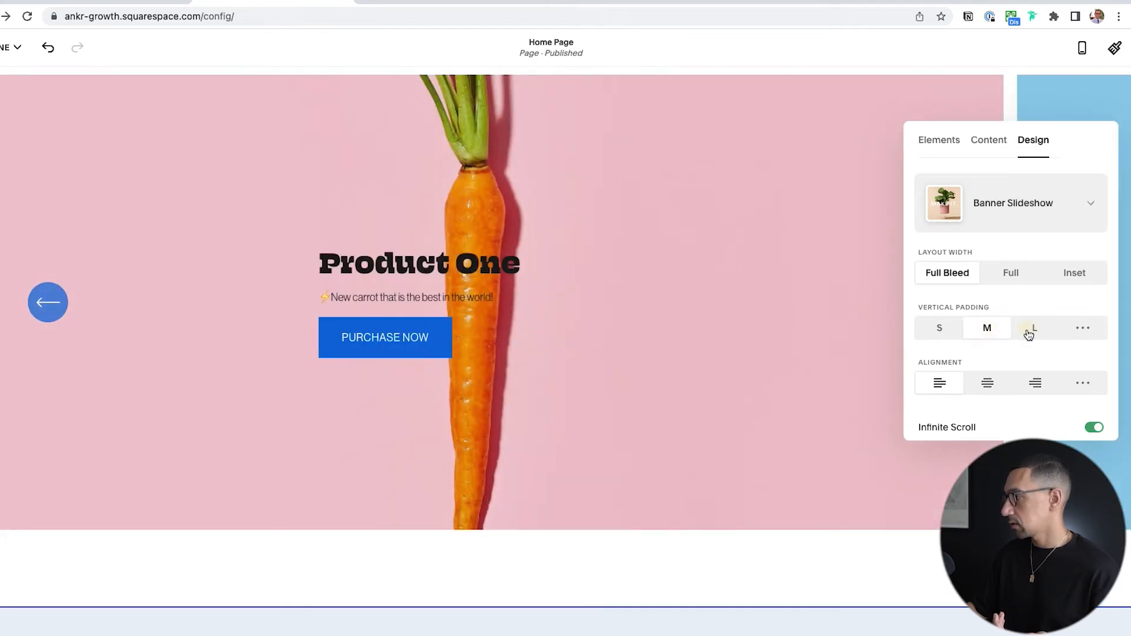
{"action": "left_click", "coordinate": [1032, 328]}
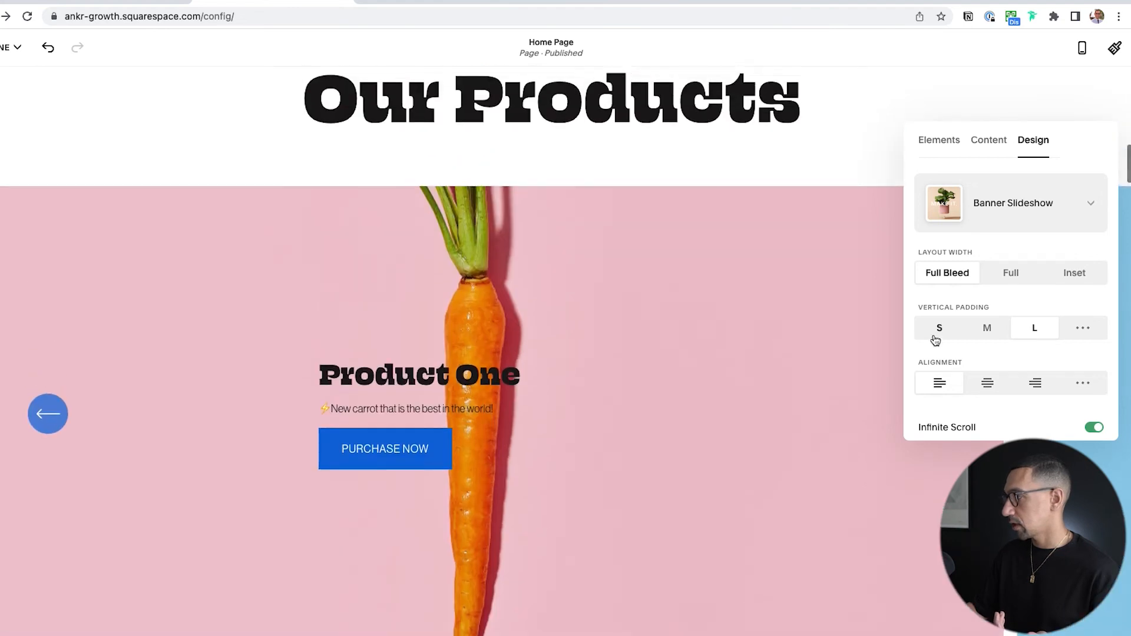
{"action": "left_click", "coordinate": [936, 338]}
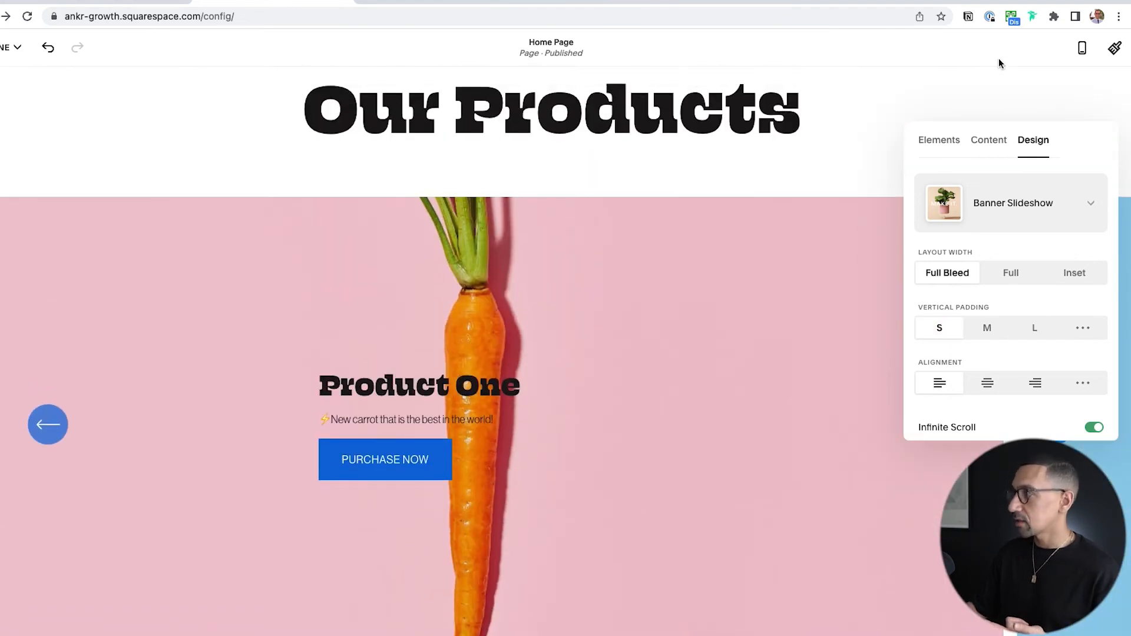
Preview the banner slideshow in the mobile view and return to the desktop view.
{"action": "left_click", "coordinate": [1083, 50]}
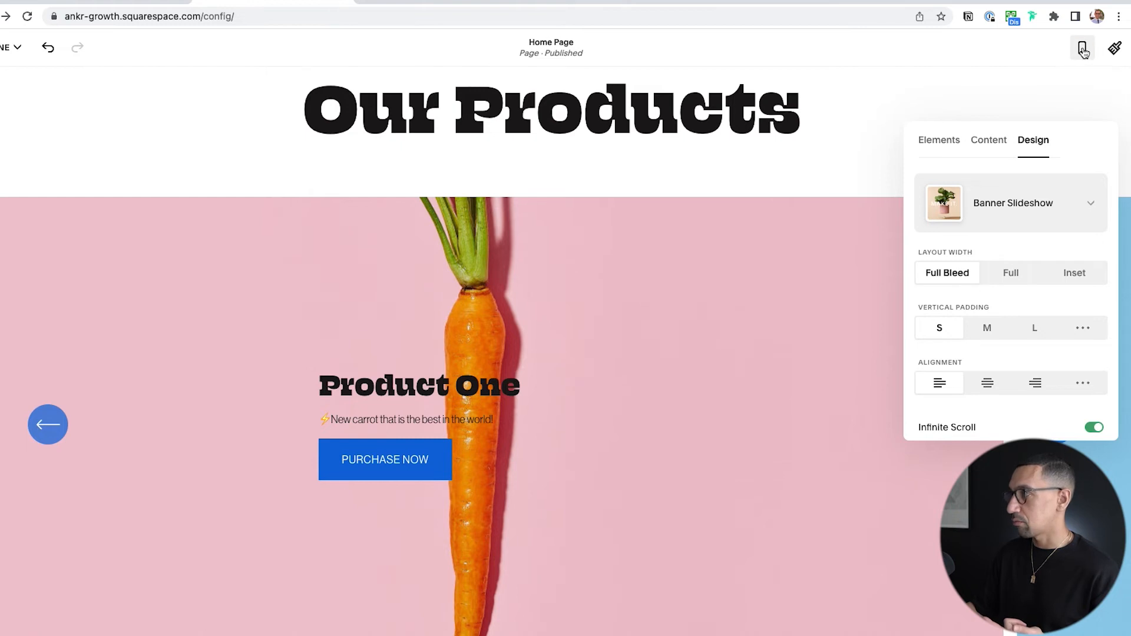
{"action": "scroll", "coordinate": [569, 324], "scroll_direction": "down", "scroll_amount": 5}
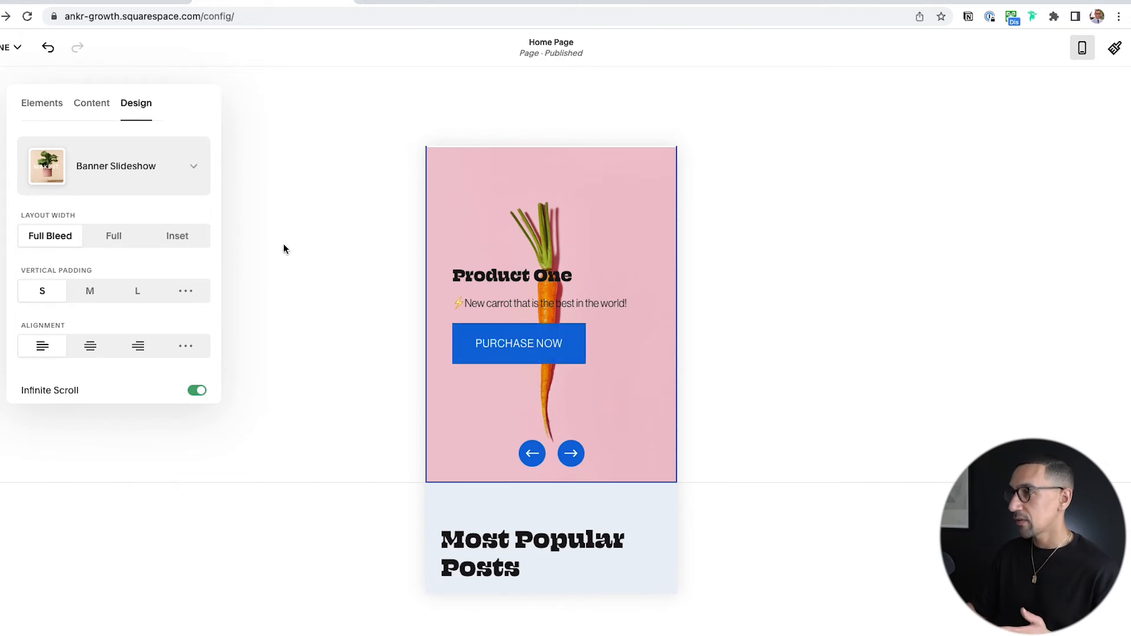
{"action": "left_click", "coordinate": [1083, 52]}
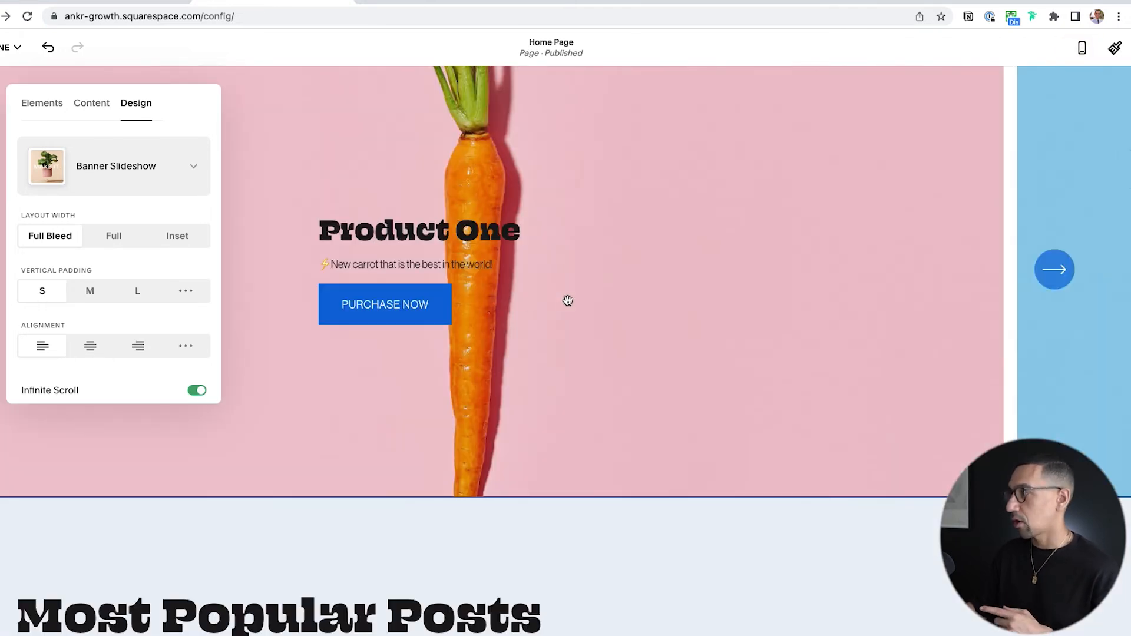
Move the design settings clear of the product items and change the Our Products section's layout to Carousel.
{"action": "scroll", "coordinate": [530, 289], "scroll_direction": "up", "scroll_amount": 3}
{"action": "left_click_drag", "start_coordinate": [175, 93], "coordinate": [953, 197]}
{"action": "left_click", "coordinate": [913, 263]}
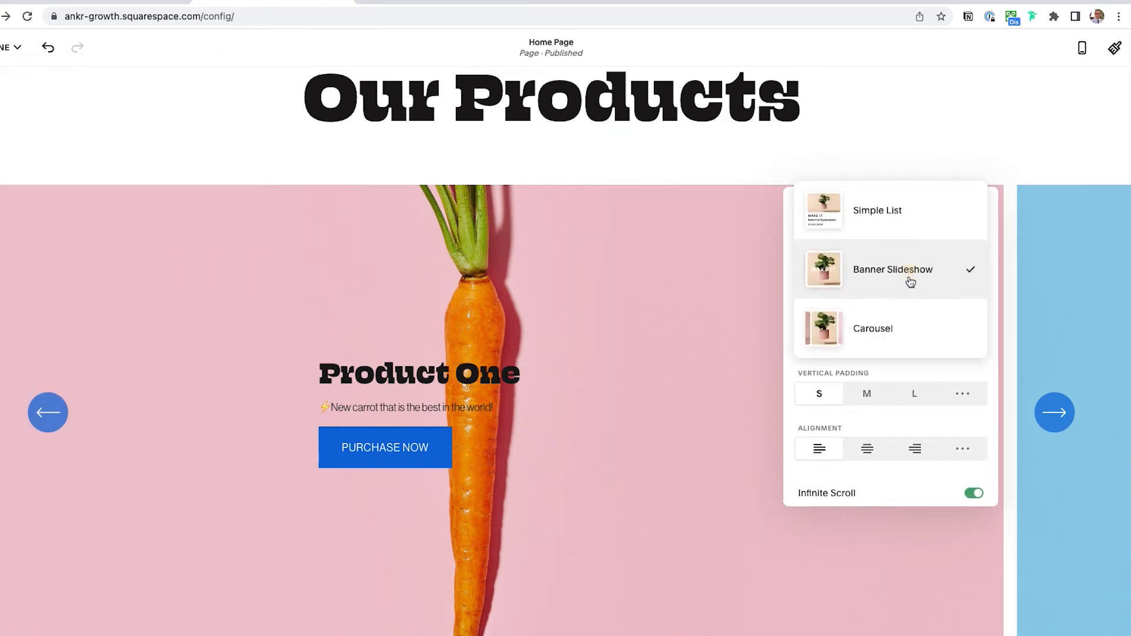
{"action": "left_click", "coordinate": [897, 314]}
{"action": "scroll", "coordinate": [501, 369], "scroll_direction": "down", "scroll_amount": 3}
{"action": "scroll", "coordinate": [412, 378], "scroll_direction": "up", "scroll_amount": 2}
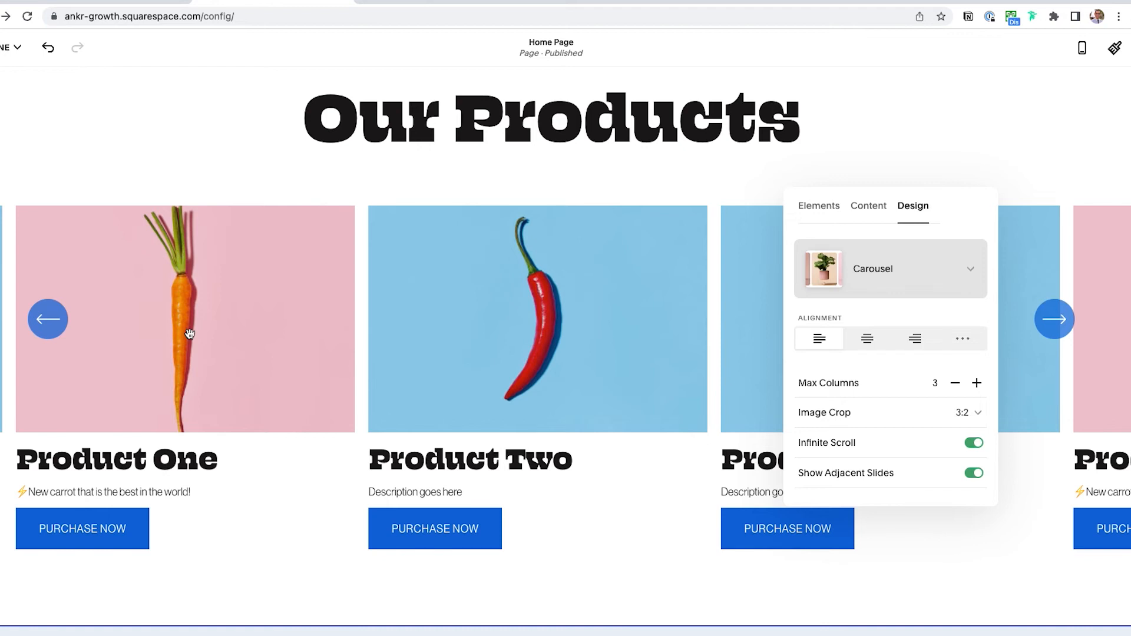
Switch the carousel's Infinite Scroll off and back on, and turn off Show Adjacent Slides.
{"action": "left_click", "coordinate": [974, 444]}
{"action": "left_click", "coordinate": [975, 444]}
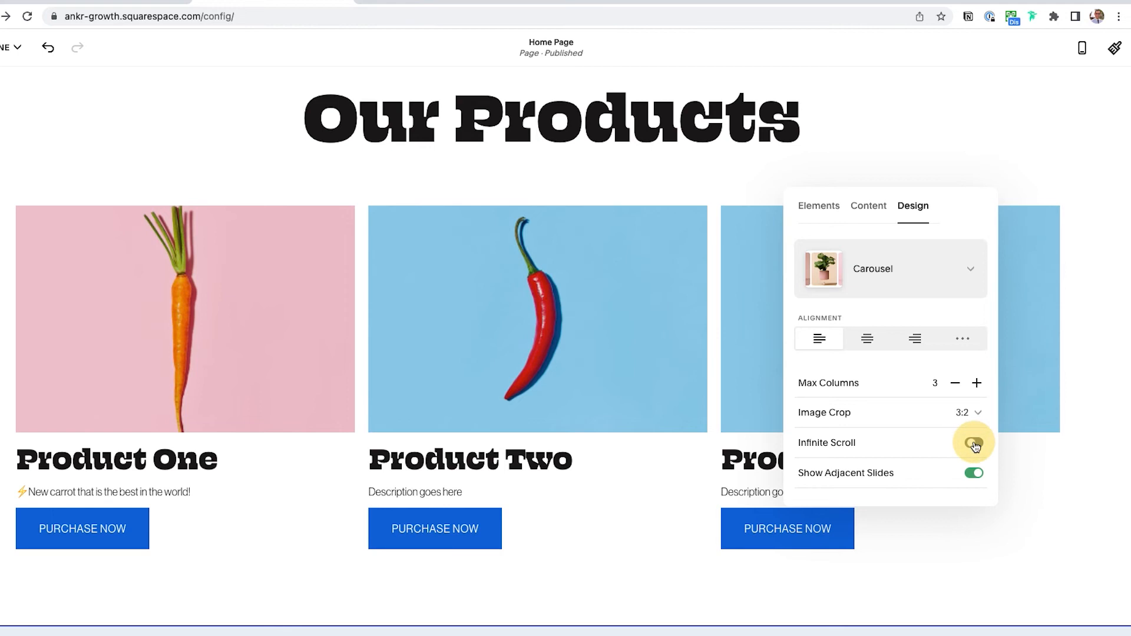
{"action": "left_click", "coordinate": [974, 473]}
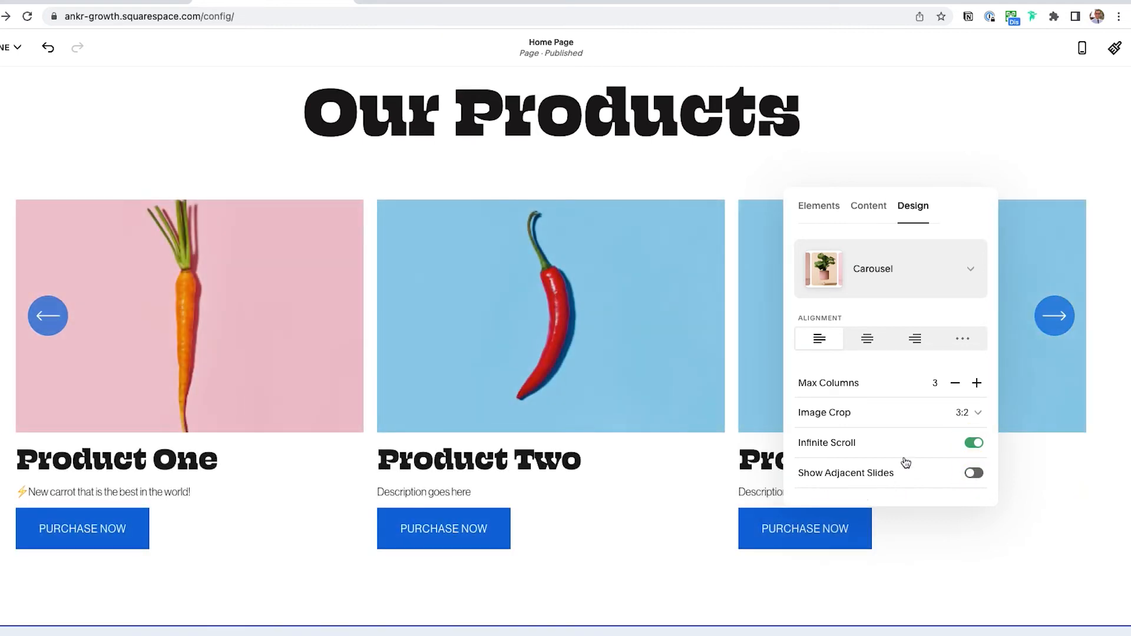
Set the image crop of the carousel's product pictures to 1:1.
{"action": "scroll", "coordinate": [896, 450], "scroll_direction": "down", "scroll_amount": 1}
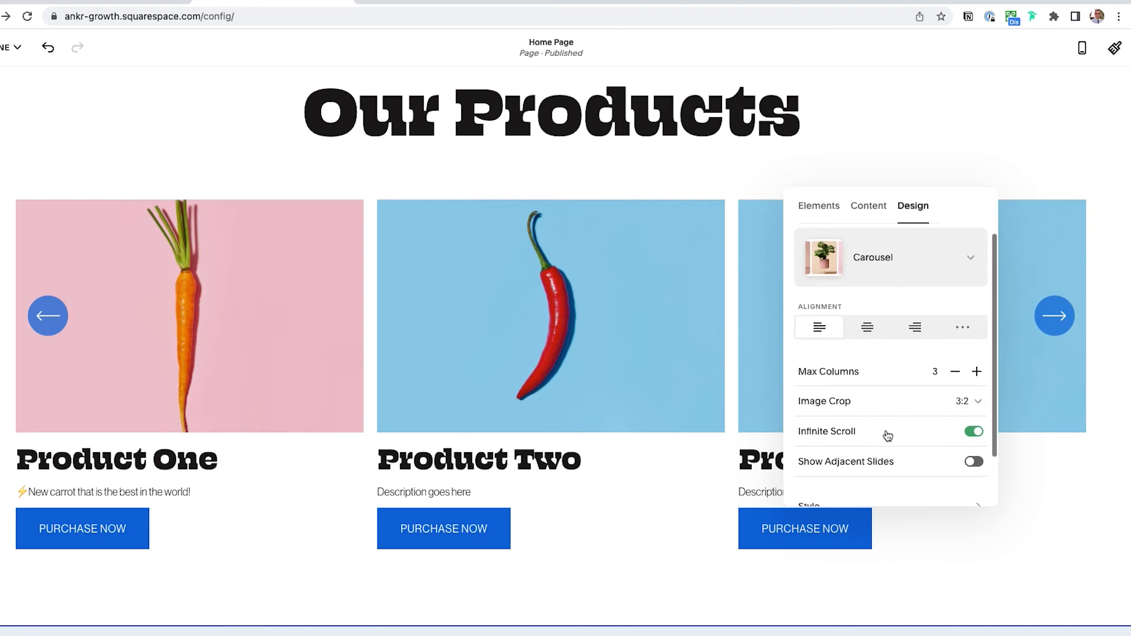
{"action": "left_click", "coordinate": [969, 401]}
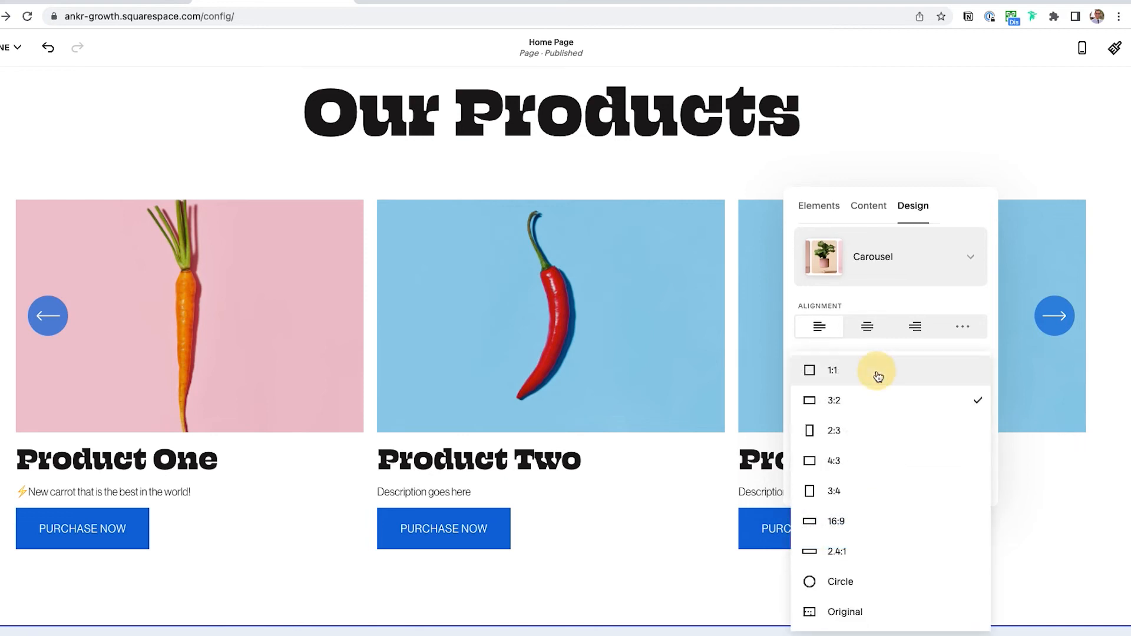
{"action": "left_click", "coordinate": [876, 373]}
{"action": "scroll", "coordinate": [540, 351], "scroll_direction": "up", "scroll_amount": 2}
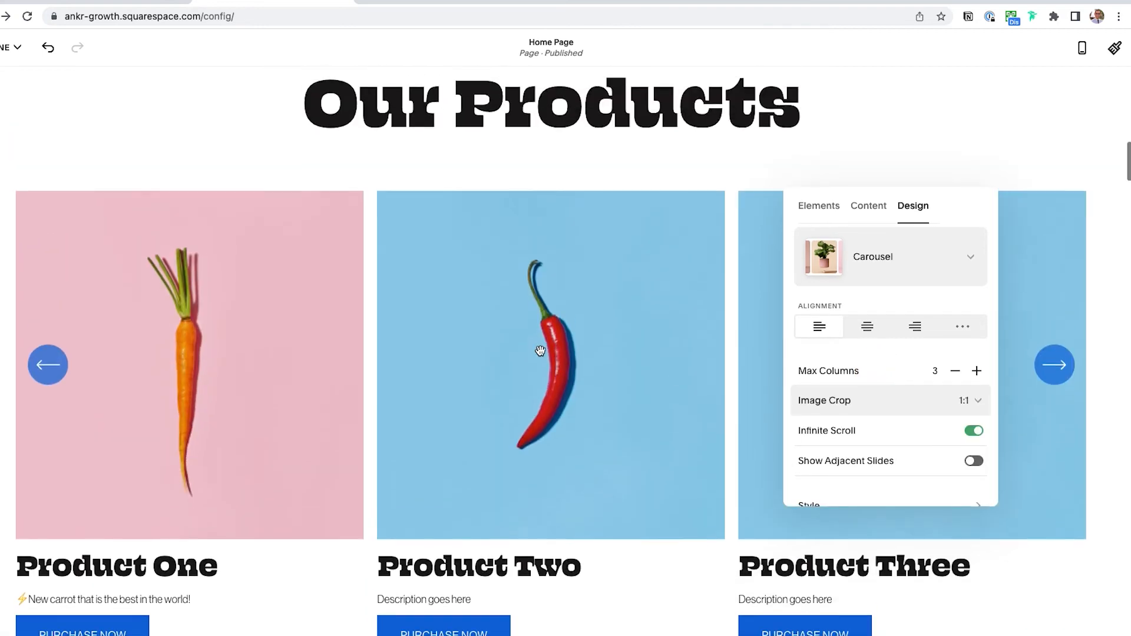
{"action": "scroll", "coordinate": [541, 351], "scroll_direction": "down", "scroll_amount": 2}
{"action": "scroll", "coordinate": [618, 351], "scroll_direction": "up", "scroll_amount": 1}
{"action": "scroll", "coordinate": [906, 436], "scroll_direction": "down", "scroll_amount": 1}
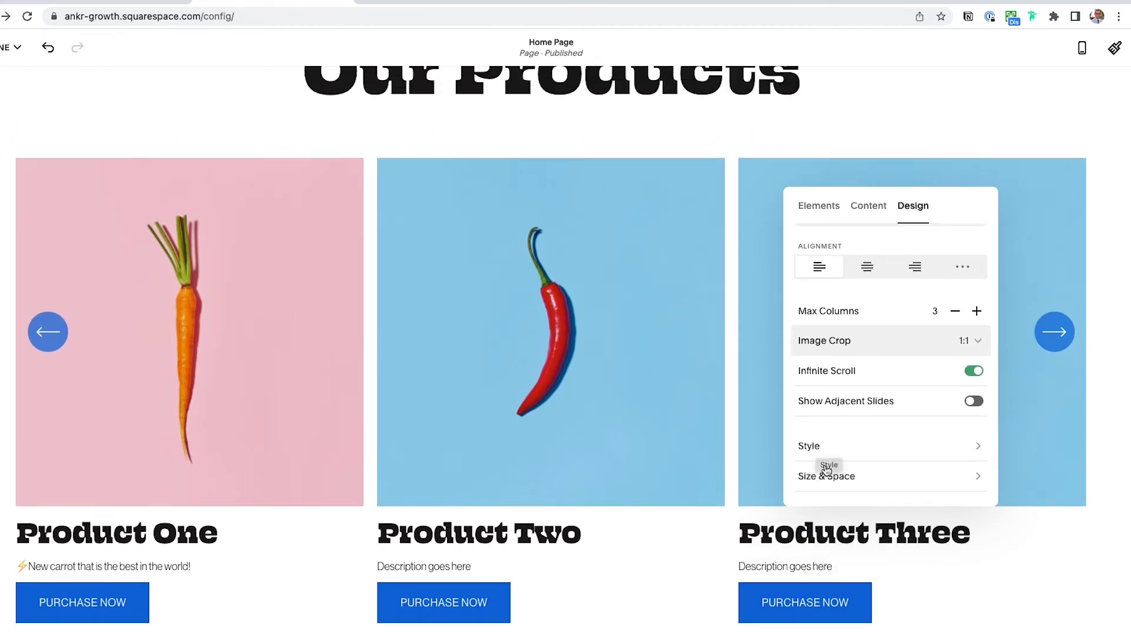
Turn on the Card style for the carousel items and return to the main design settings.
{"action": "left_click", "coordinate": [808, 444]}
{"action": "scroll", "coordinate": [978, 401], "scroll_direction": "down", "scroll_amount": 3}
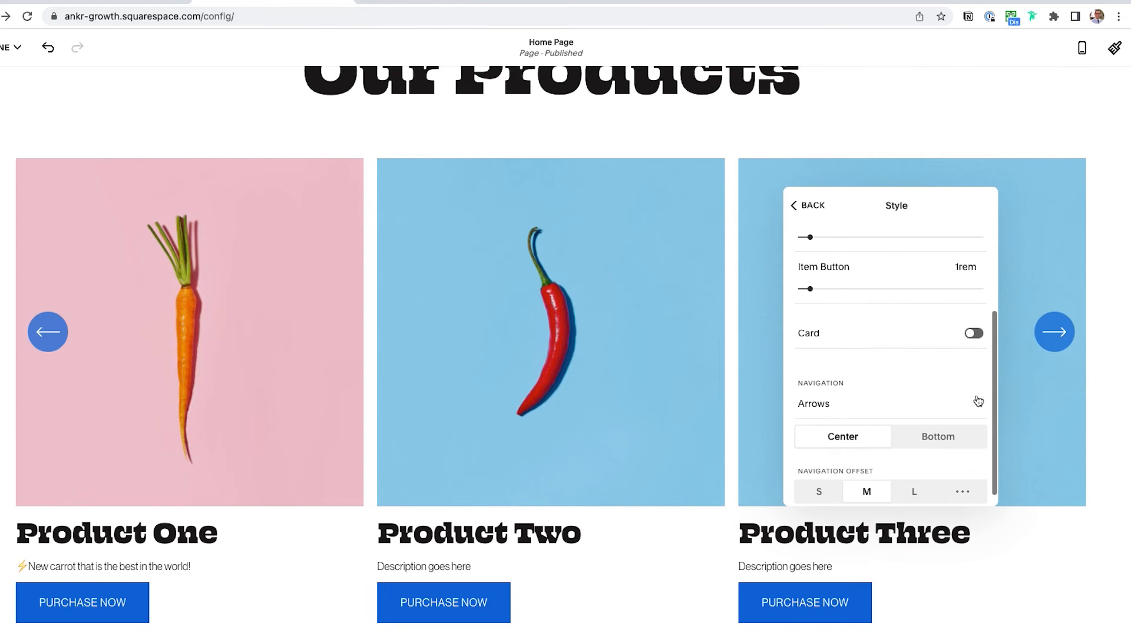
{"action": "left_click", "coordinate": [972, 336]}
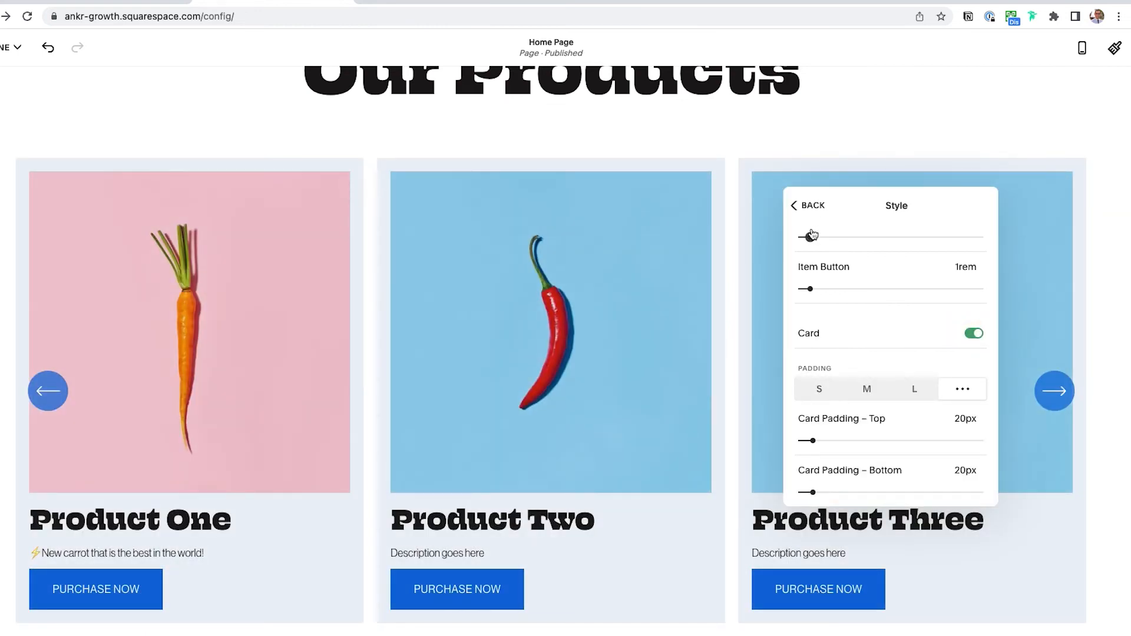
{"action": "left_click", "coordinate": [813, 207]}
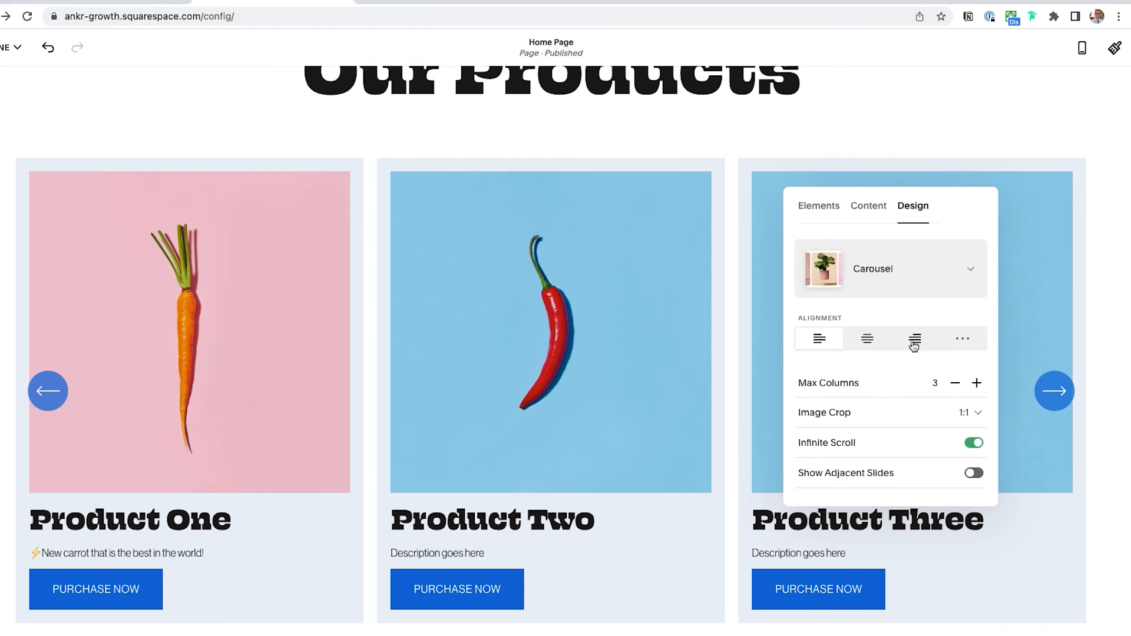
{"action": "scroll", "coordinate": [907, 355], "scroll_direction": "down", "scroll_amount": 3}
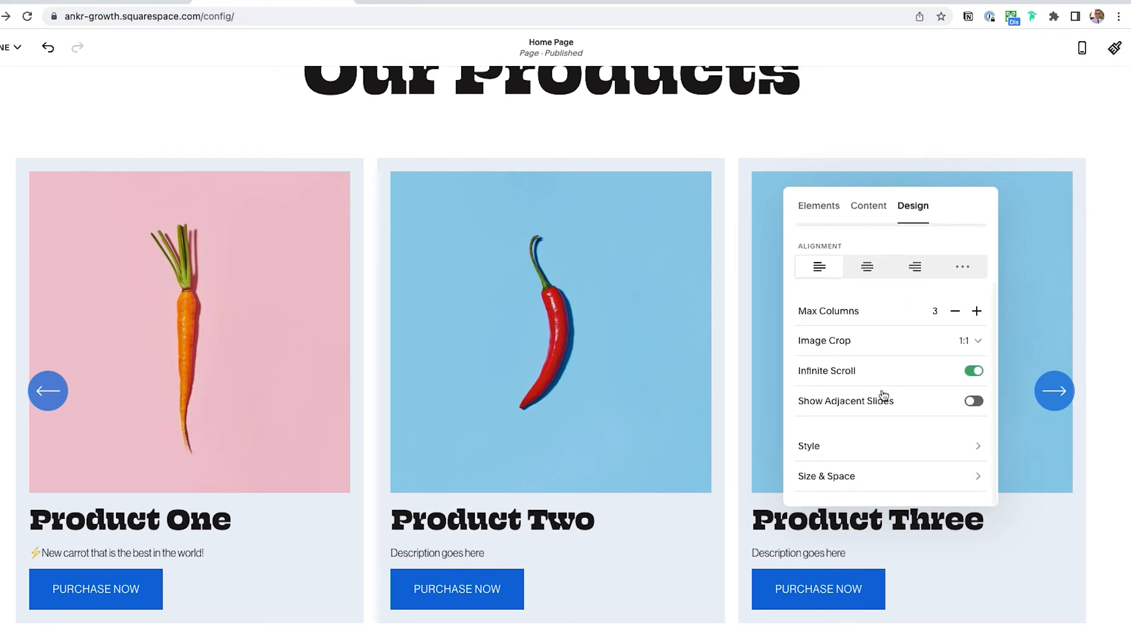
{"action": "scroll", "coordinate": [883, 396], "scroll_direction": "up", "scroll_amount": 3}
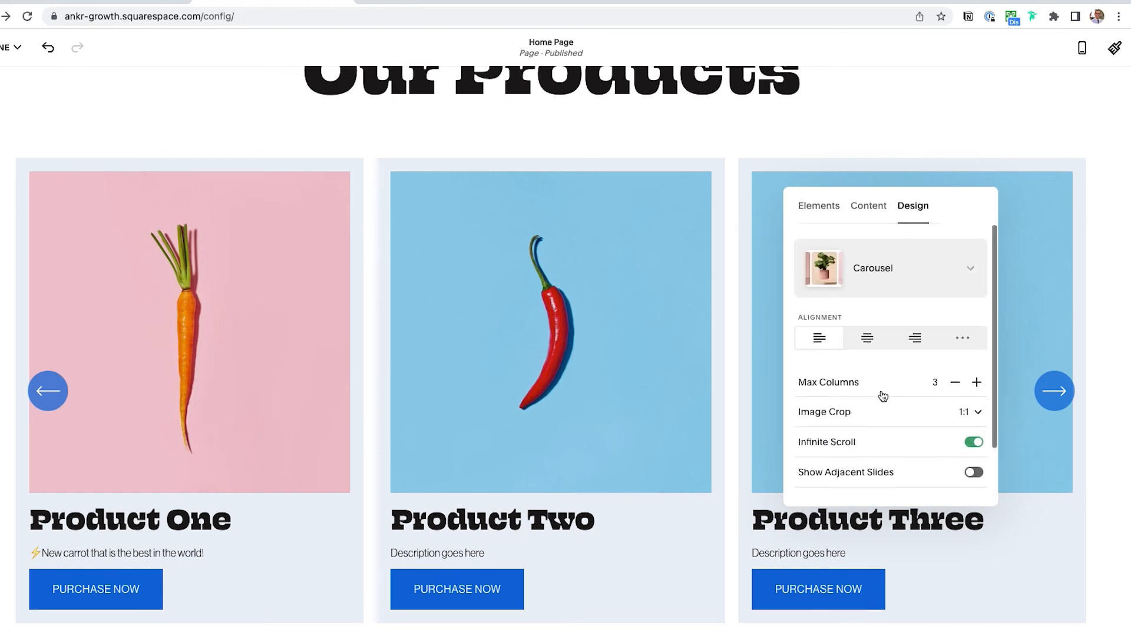
Apply the Light 1 color theme to the Our Products section and compare it with the section above.
{"action": "left_click", "coordinate": [888, 143]}
{"action": "scroll", "coordinate": [853, 187], "scroll_direction": "up", "scroll_amount": 3}
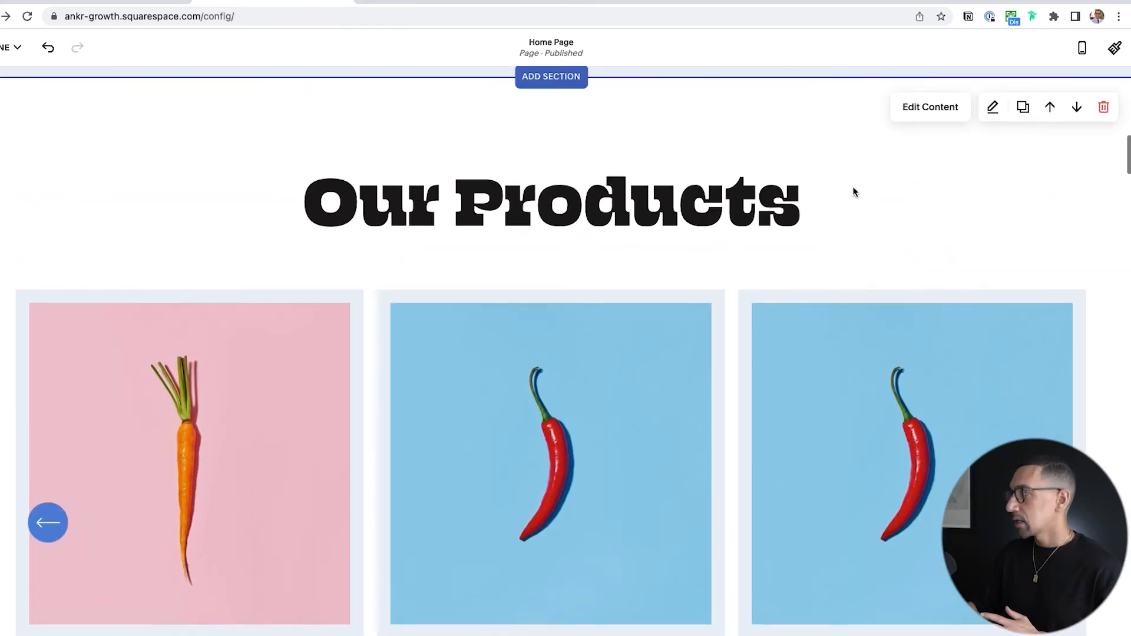
{"action": "left_click", "coordinate": [993, 108]}
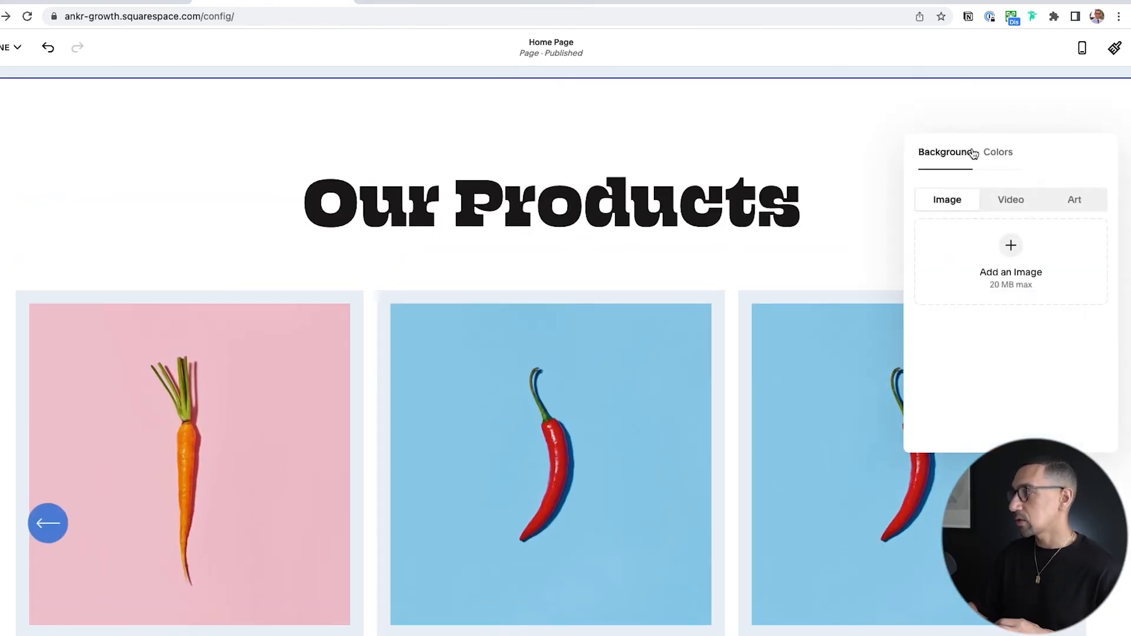
{"action": "left_click", "coordinate": [1004, 156]}
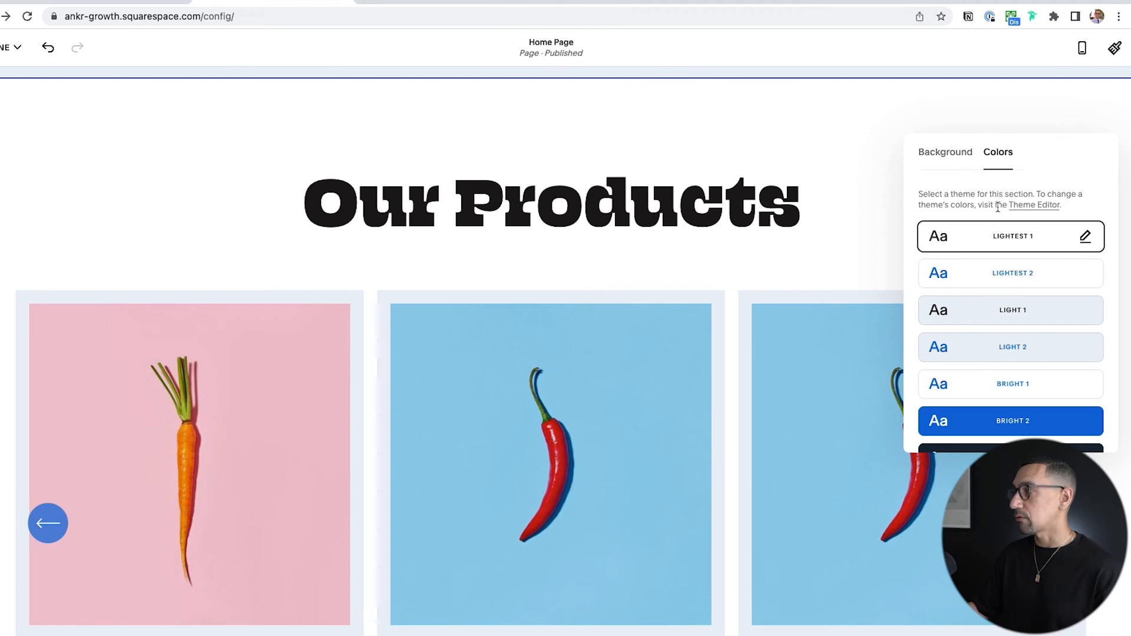
{"action": "left_click", "coordinate": [1005, 312]}
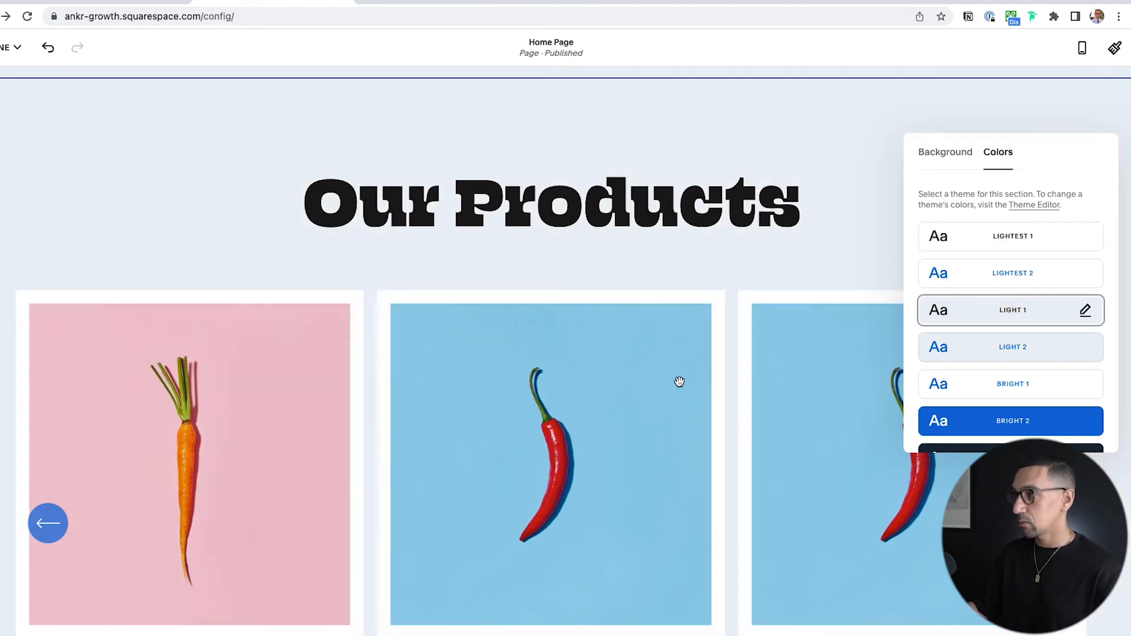
{"action": "scroll", "coordinate": [678, 381], "scroll_direction": "down", "scroll_amount": 3}
{"action": "scroll", "coordinate": [678, 382], "scroll_direction": "up", "scroll_amount": 10}
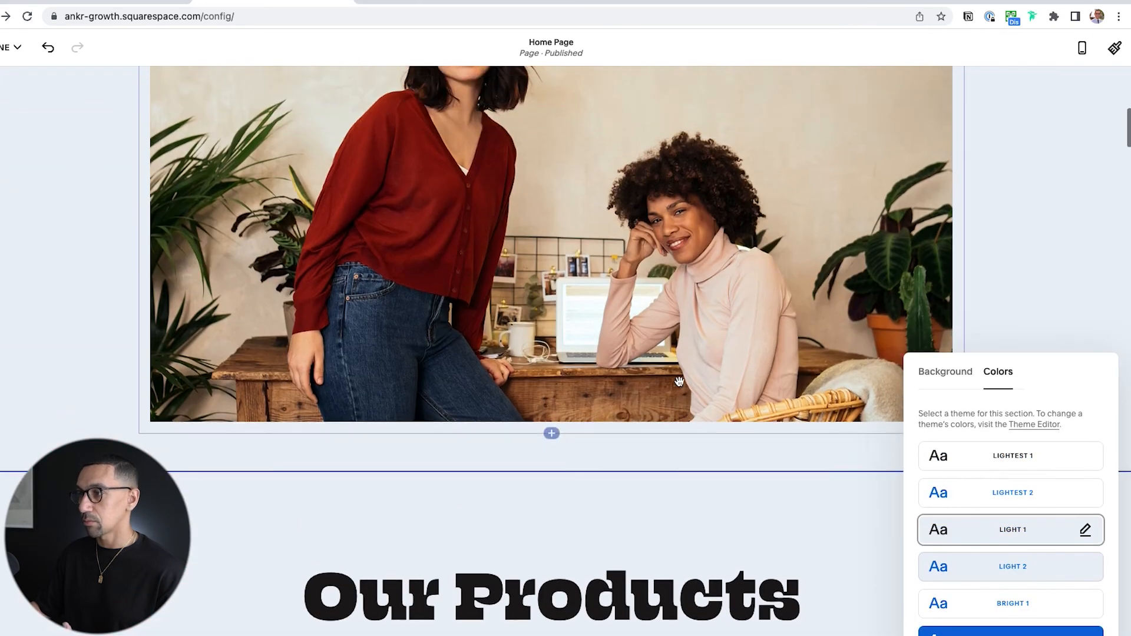
{"action": "scroll", "coordinate": [679, 381], "scroll_direction": "down", "scroll_amount": 10}
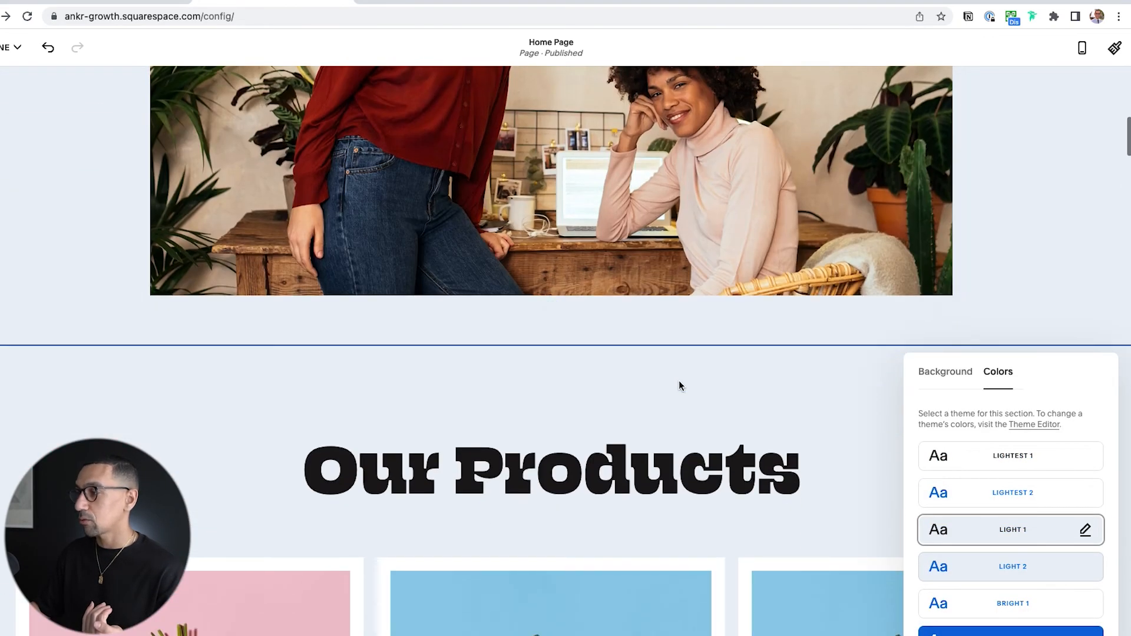
{"action": "scroll", "coordinate": [679, 381], "scroll_direction": "down", "scroll_amount": 2}
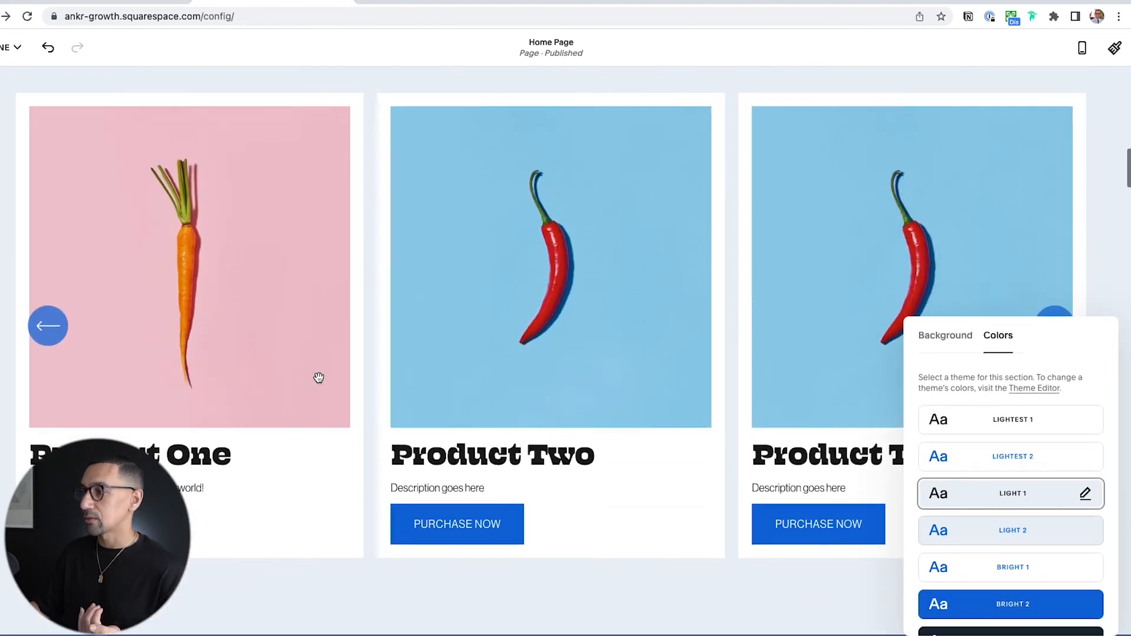
Save the home page changes and exit the page editor.
{"action": "left_click", "coordinate": [332, 500]}
{"action": "left_click", "coordinate": [3, 48]}
{"action": "left_click", "coordinate": [5, 89]}
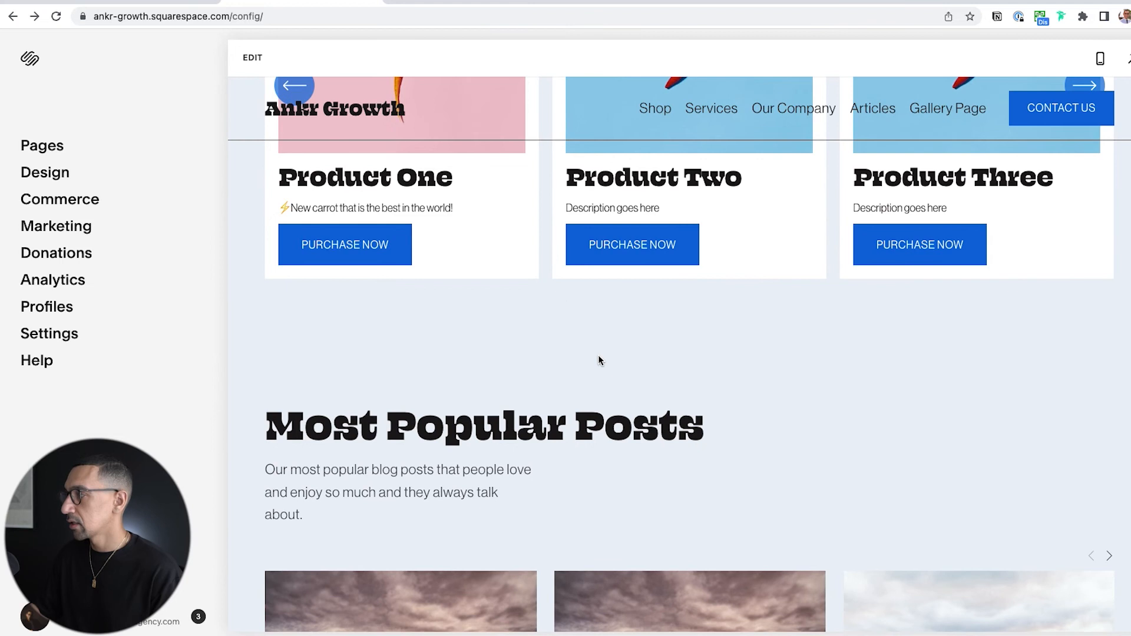
Return to the Our Products section on the saved page and advance through its carousel with the navigation arrow.
{"action": "scroll", "coordinate": [598, 359], "scroll_direction": "up", "scroll_amount": 8}
{"action": "scroll", "coordinate": [707, 353], "scroll_direction": "down", "scroll_amount": 2}
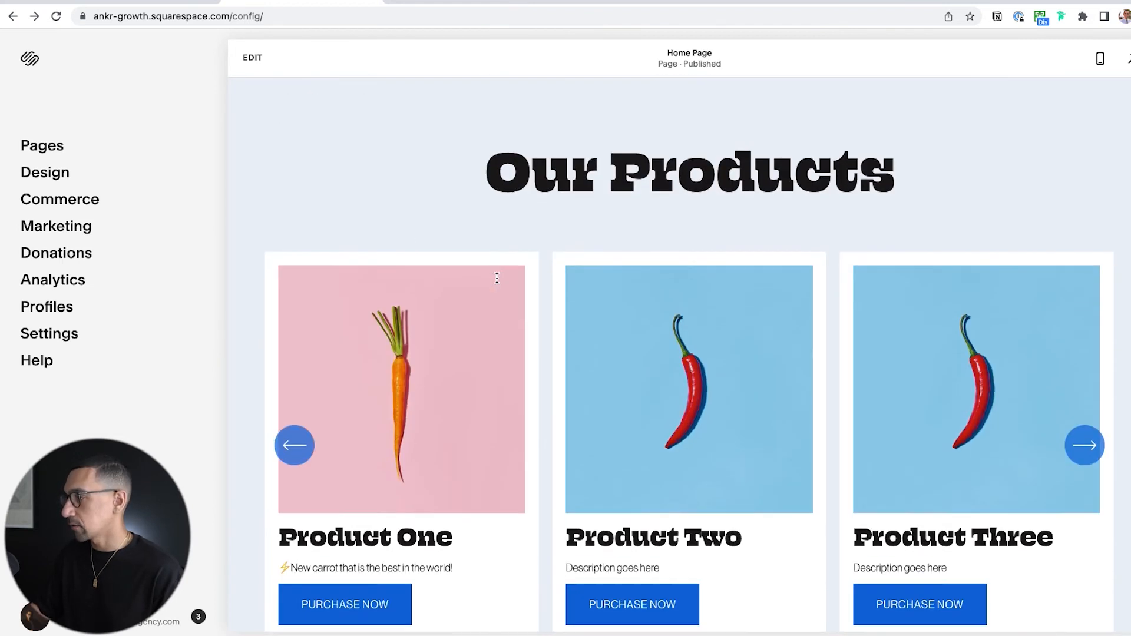
{"action": "left_click", "coordinate": [1087, 433]}
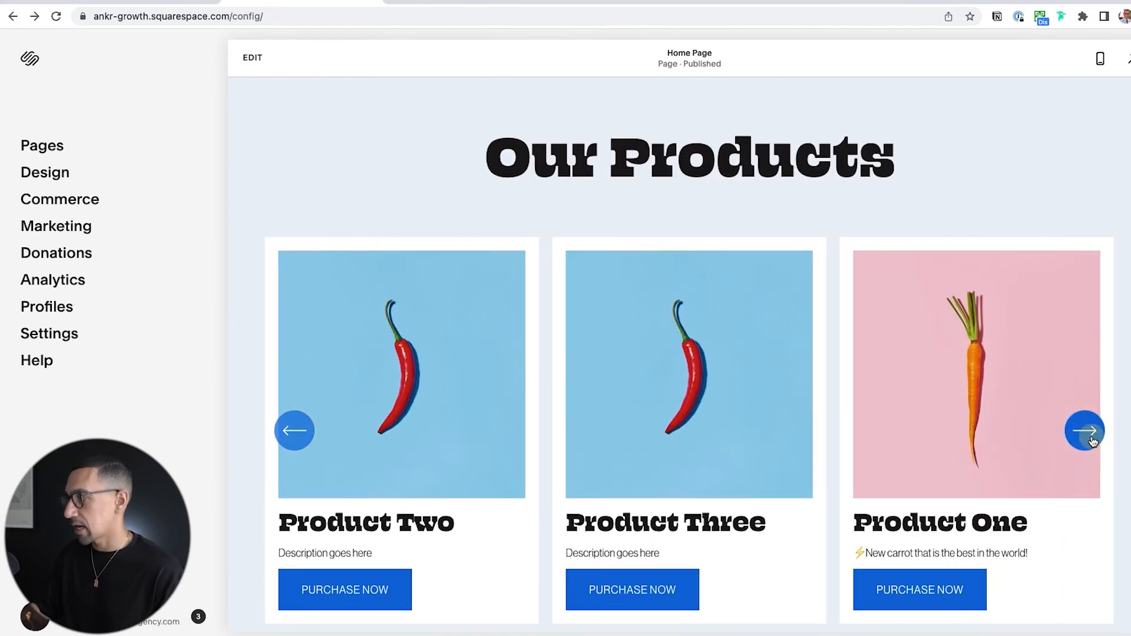
{"action": "left_click", "coordinate": [1091, 439]}
{"action": "left_click", "coordinate": [1087, 433]}
{"action": "left_click", "coordinate": [1087, 434]}
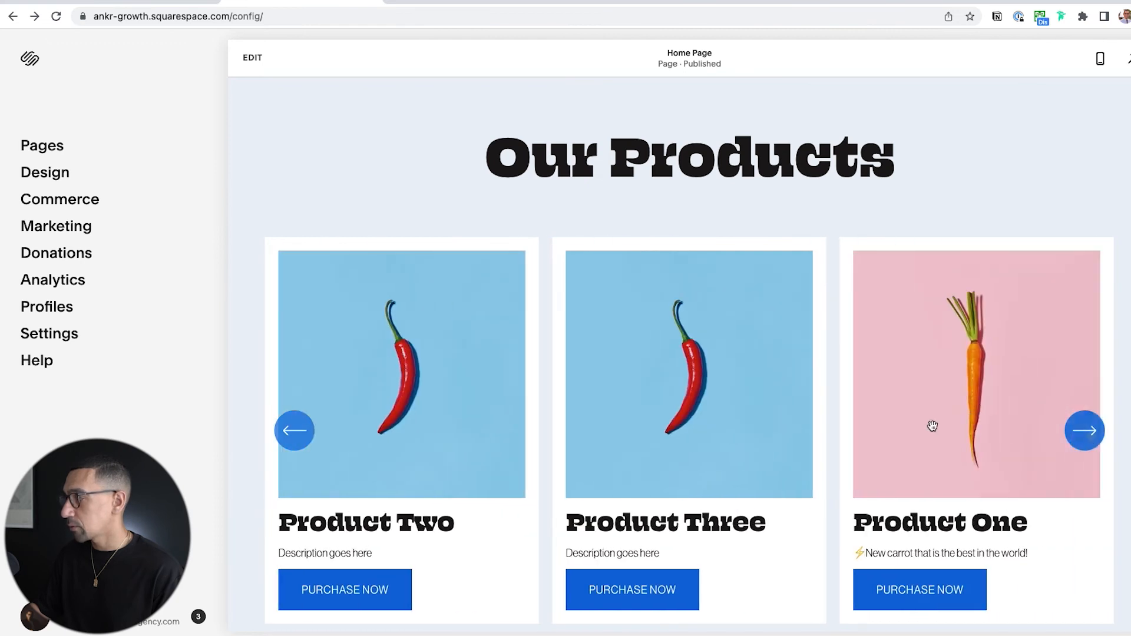
Swipe through the product cards in the carousel and check how the section looks on the page.
{"action": "left_click_drag", "start_coordinate": [895, 419], "coordinate": [453, 417]}
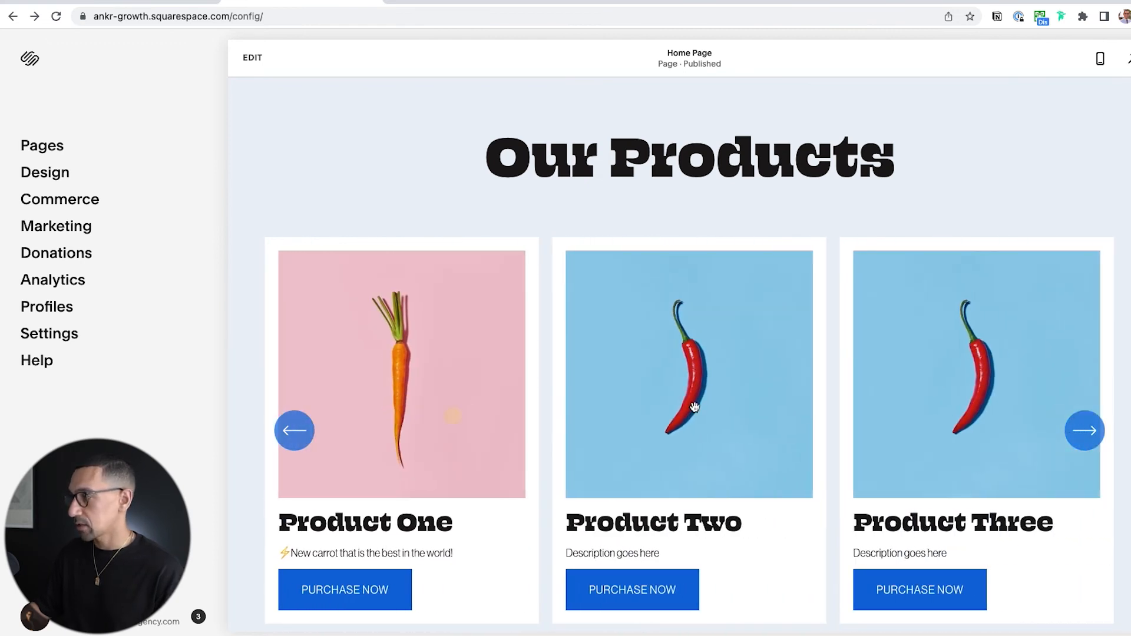
{"action": "left_click_drag", "start_coordinate": [879, 414], "coordinate": [518, 419]}
{"action": "left_click_drag", "start_coordinate": [716, 401], "coordinate": [534, 401]}
{"action": "left_click_drag", "start_coordinate": [678, 387], "coordinate": [495, 379]}
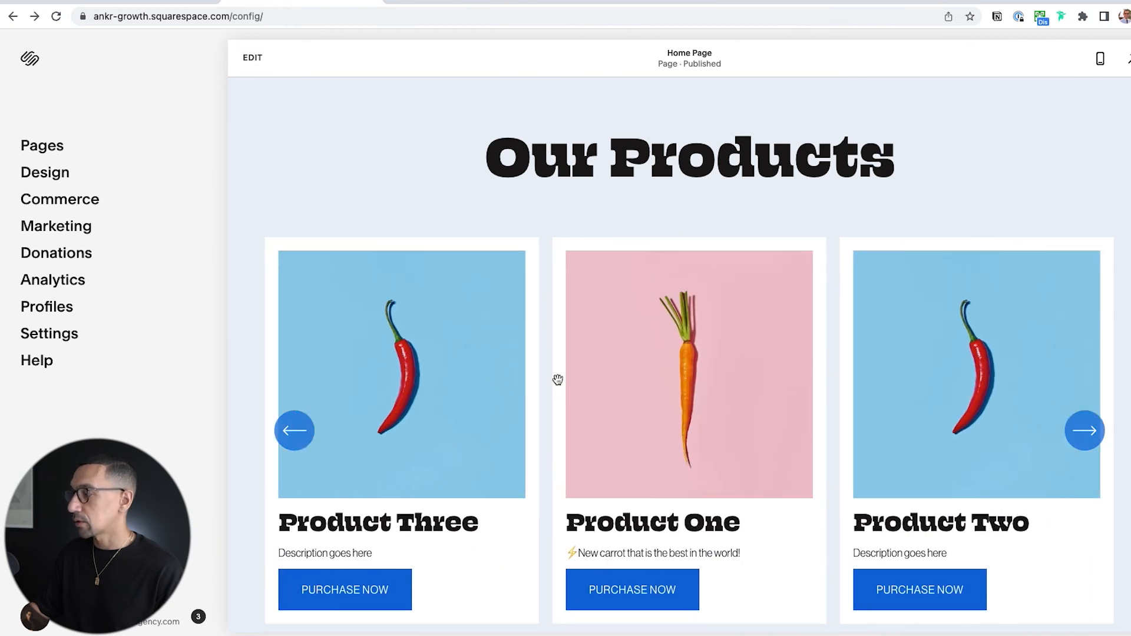
{"action": "scroll", "coordinate": [555, 379], "scroll_direction": "down", "scroll_amount": 3}
{"action": "scroll", "coordinate": [556, 379], "scroll_direction": "up", "scroll_amount": 1}
{"action": "scroll", "coordinate": [557, 382], "scroll_direction": "up", "scroll_amount": 5}
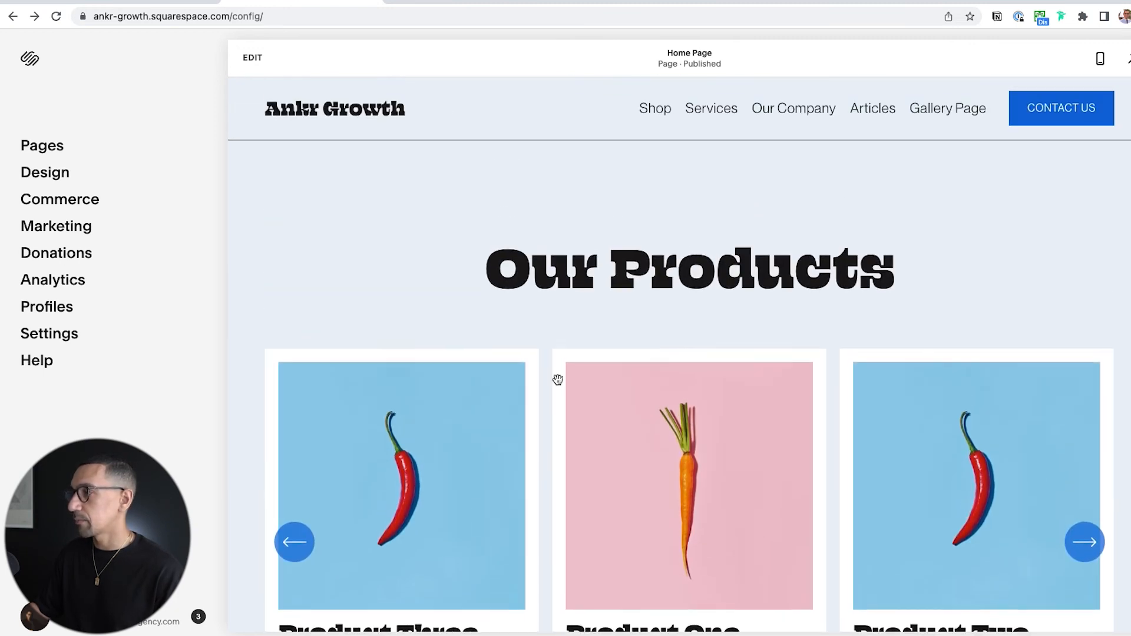
{"action": "scroll", "coordinate": [558, 379], "scroll_direction": "down", "scroll_amount": 4}
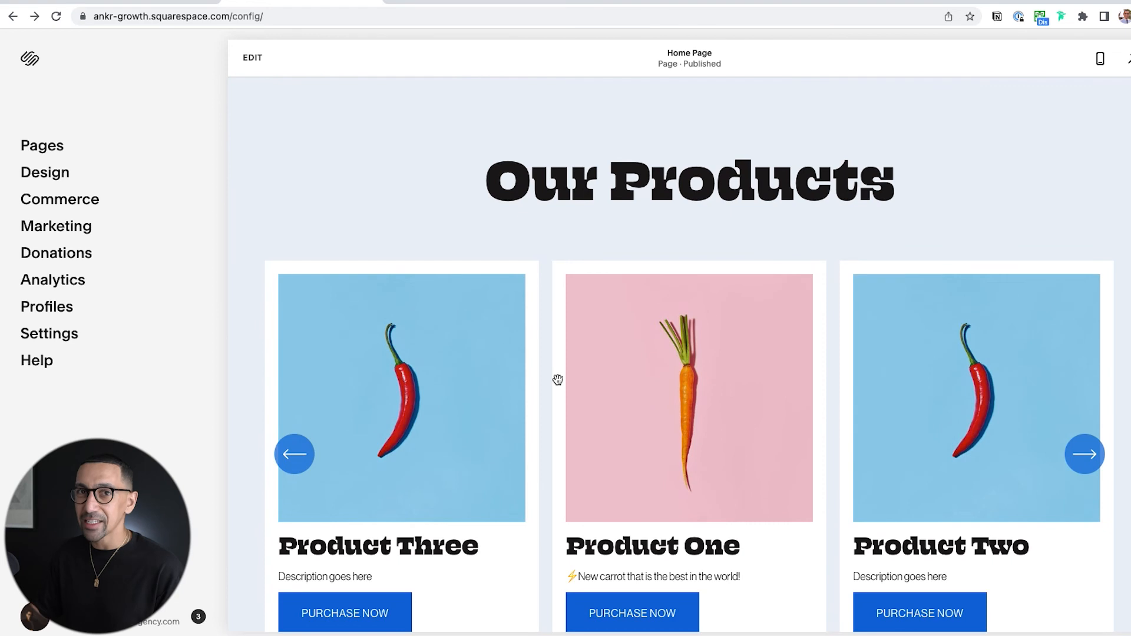